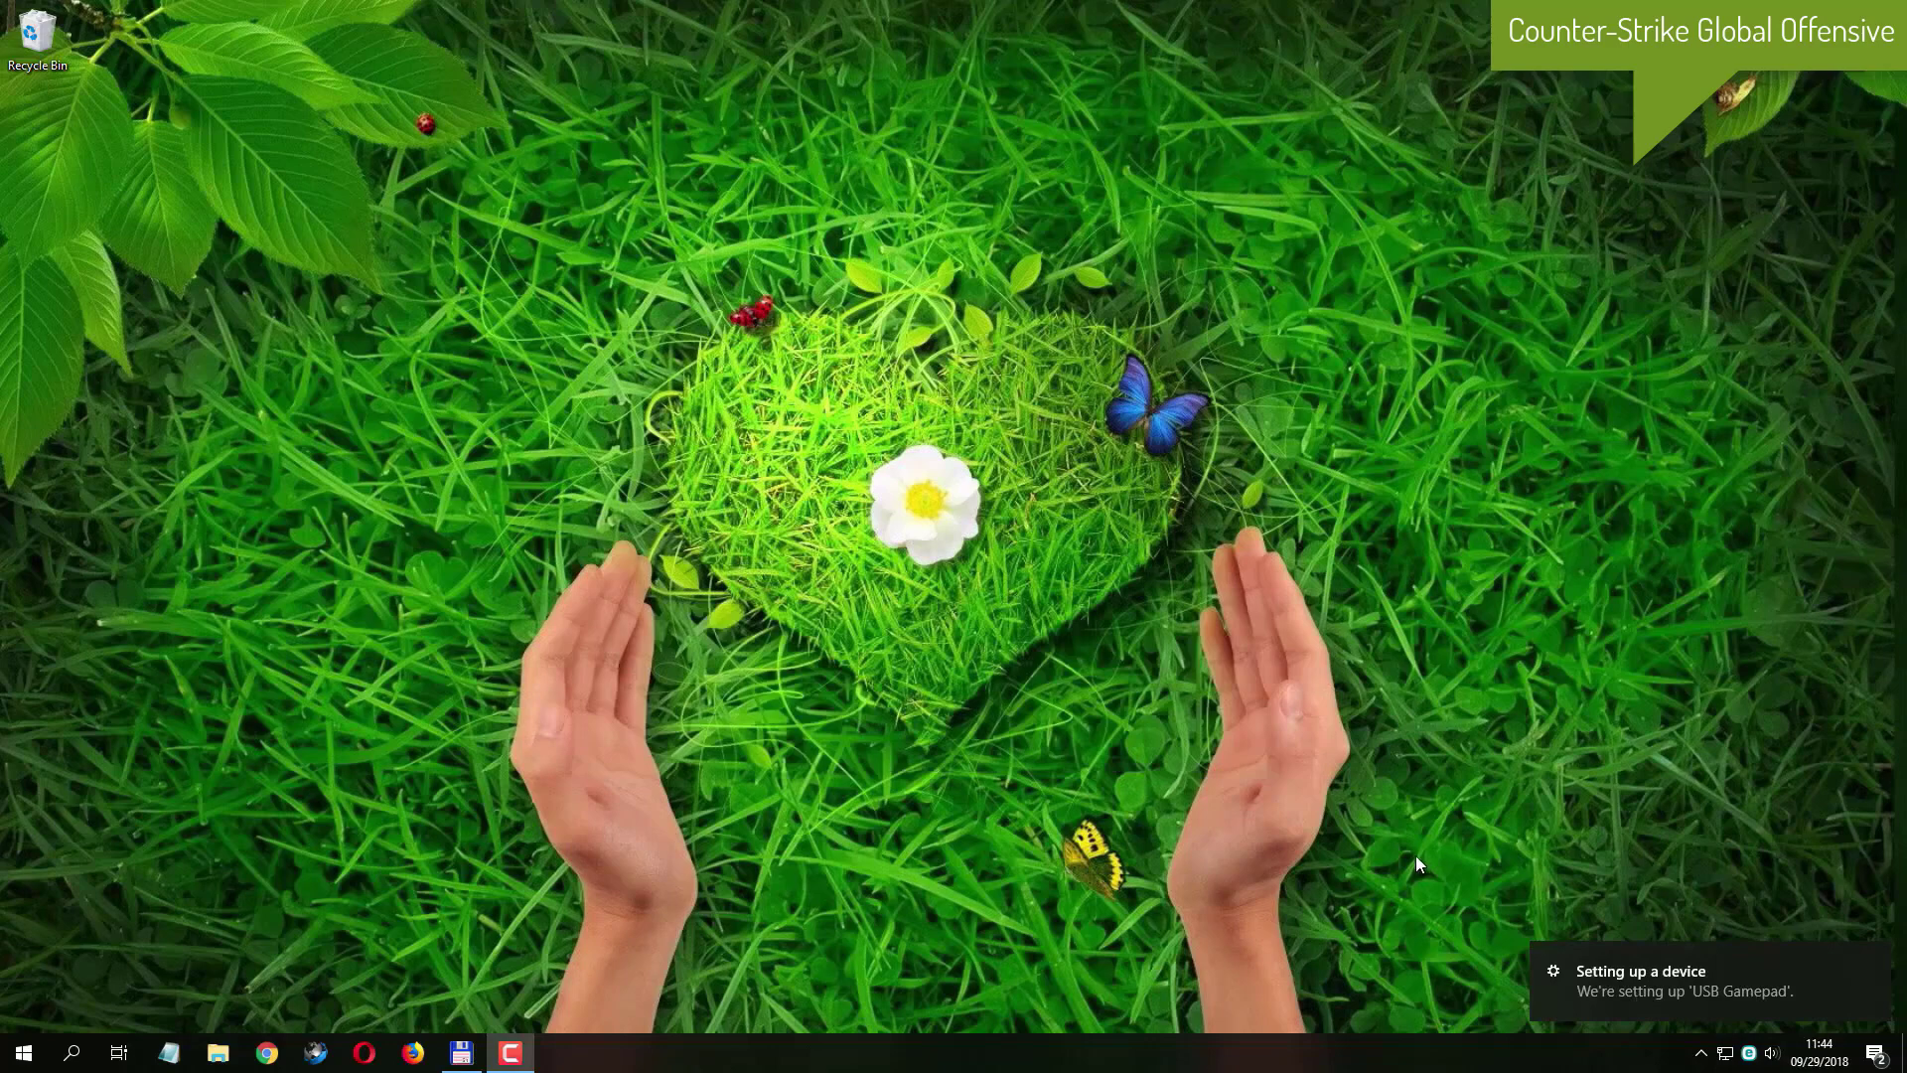
Open the connected devices settings from the device notification and check for the USB Gamepad under other devices.
click(1615, 974)
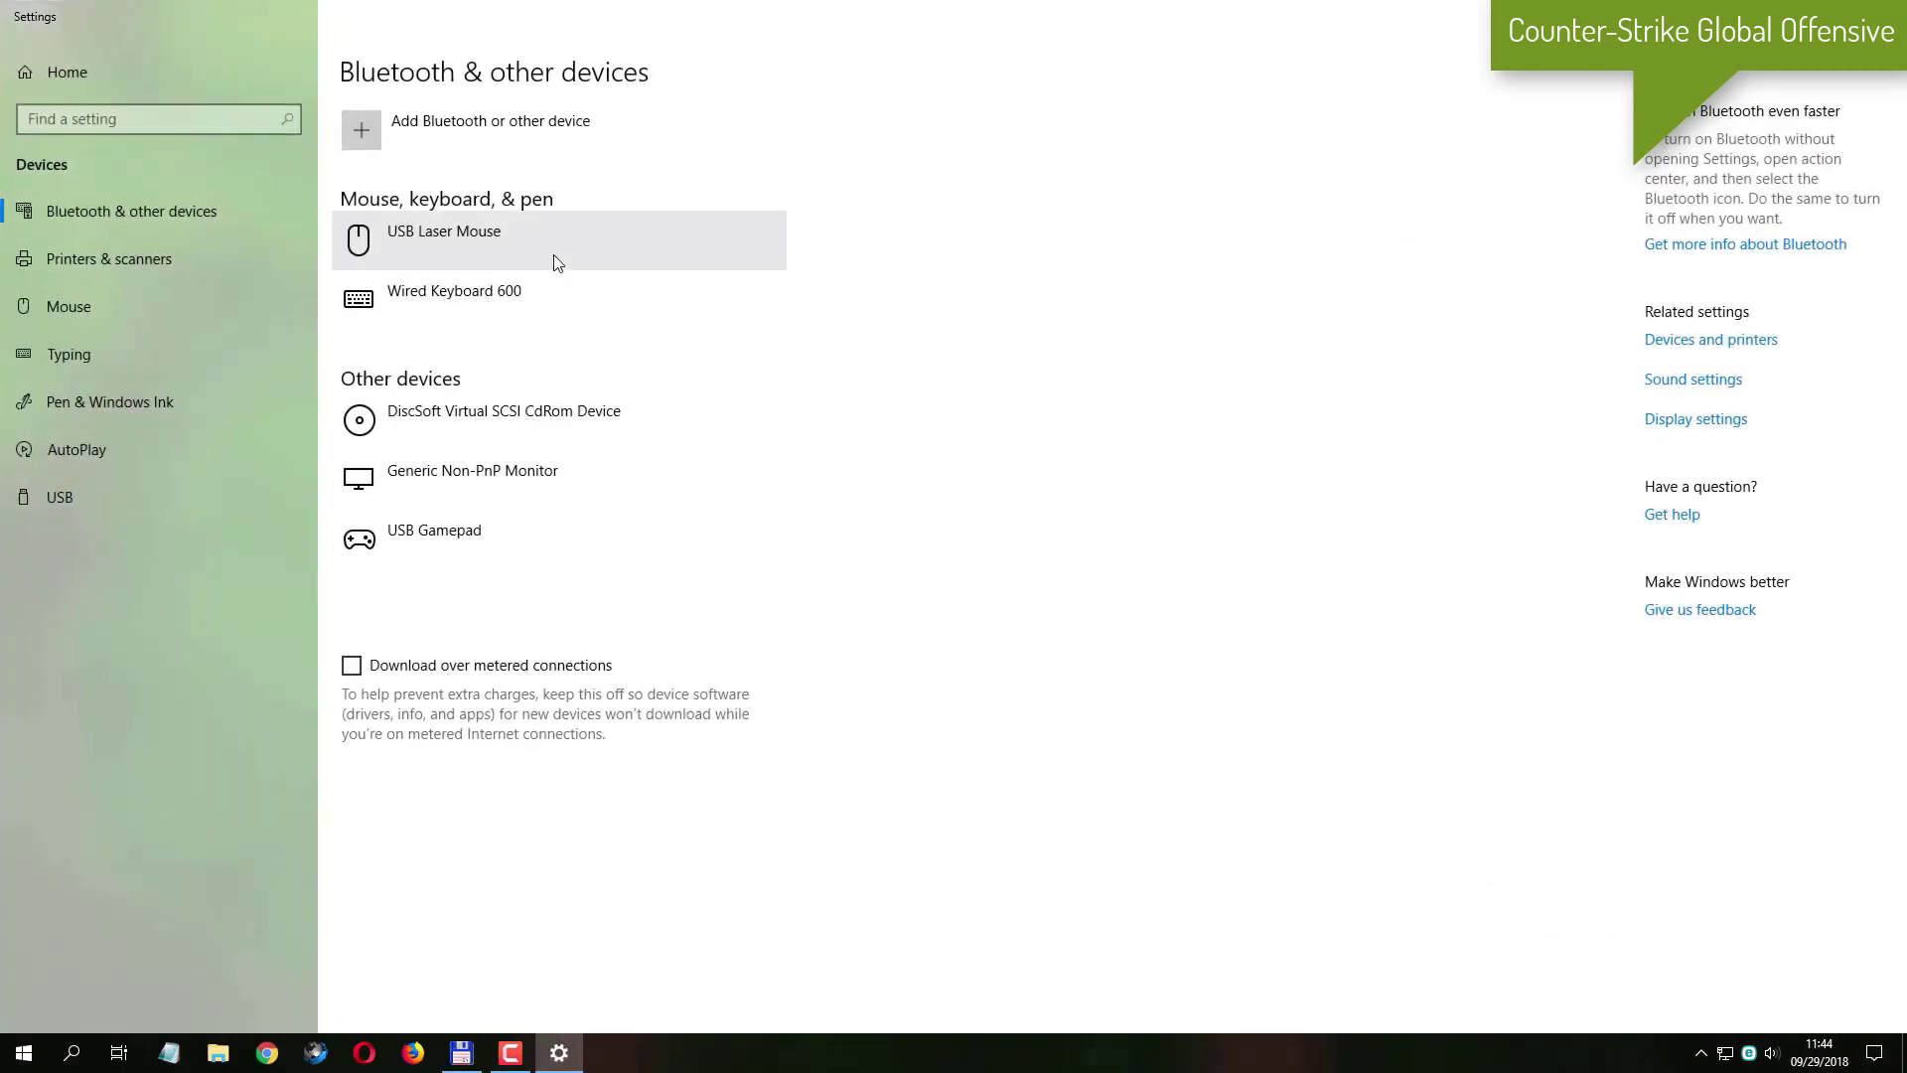
click(541, 534)
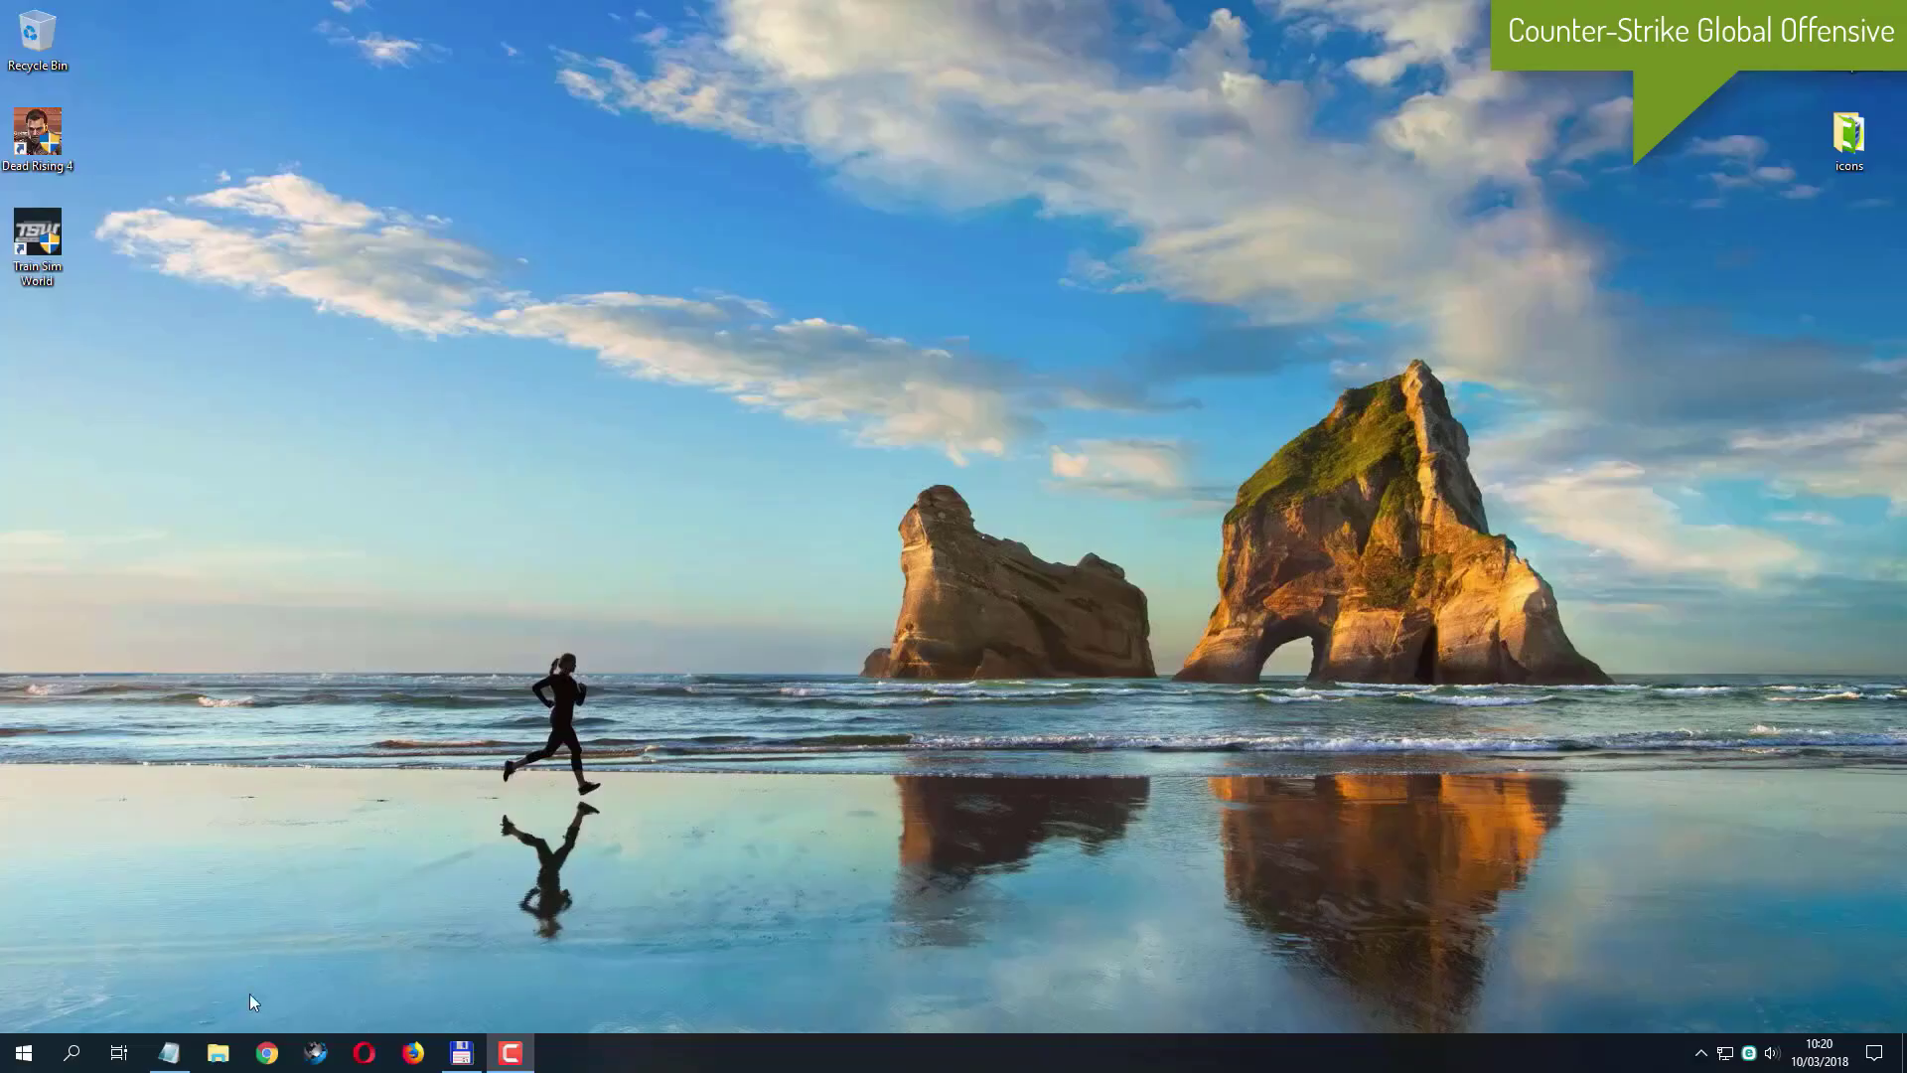
Open the Downloads folder in File Explorer, select the x360ce_x64 archive and move the window up out of the way.
click(218, 1055)
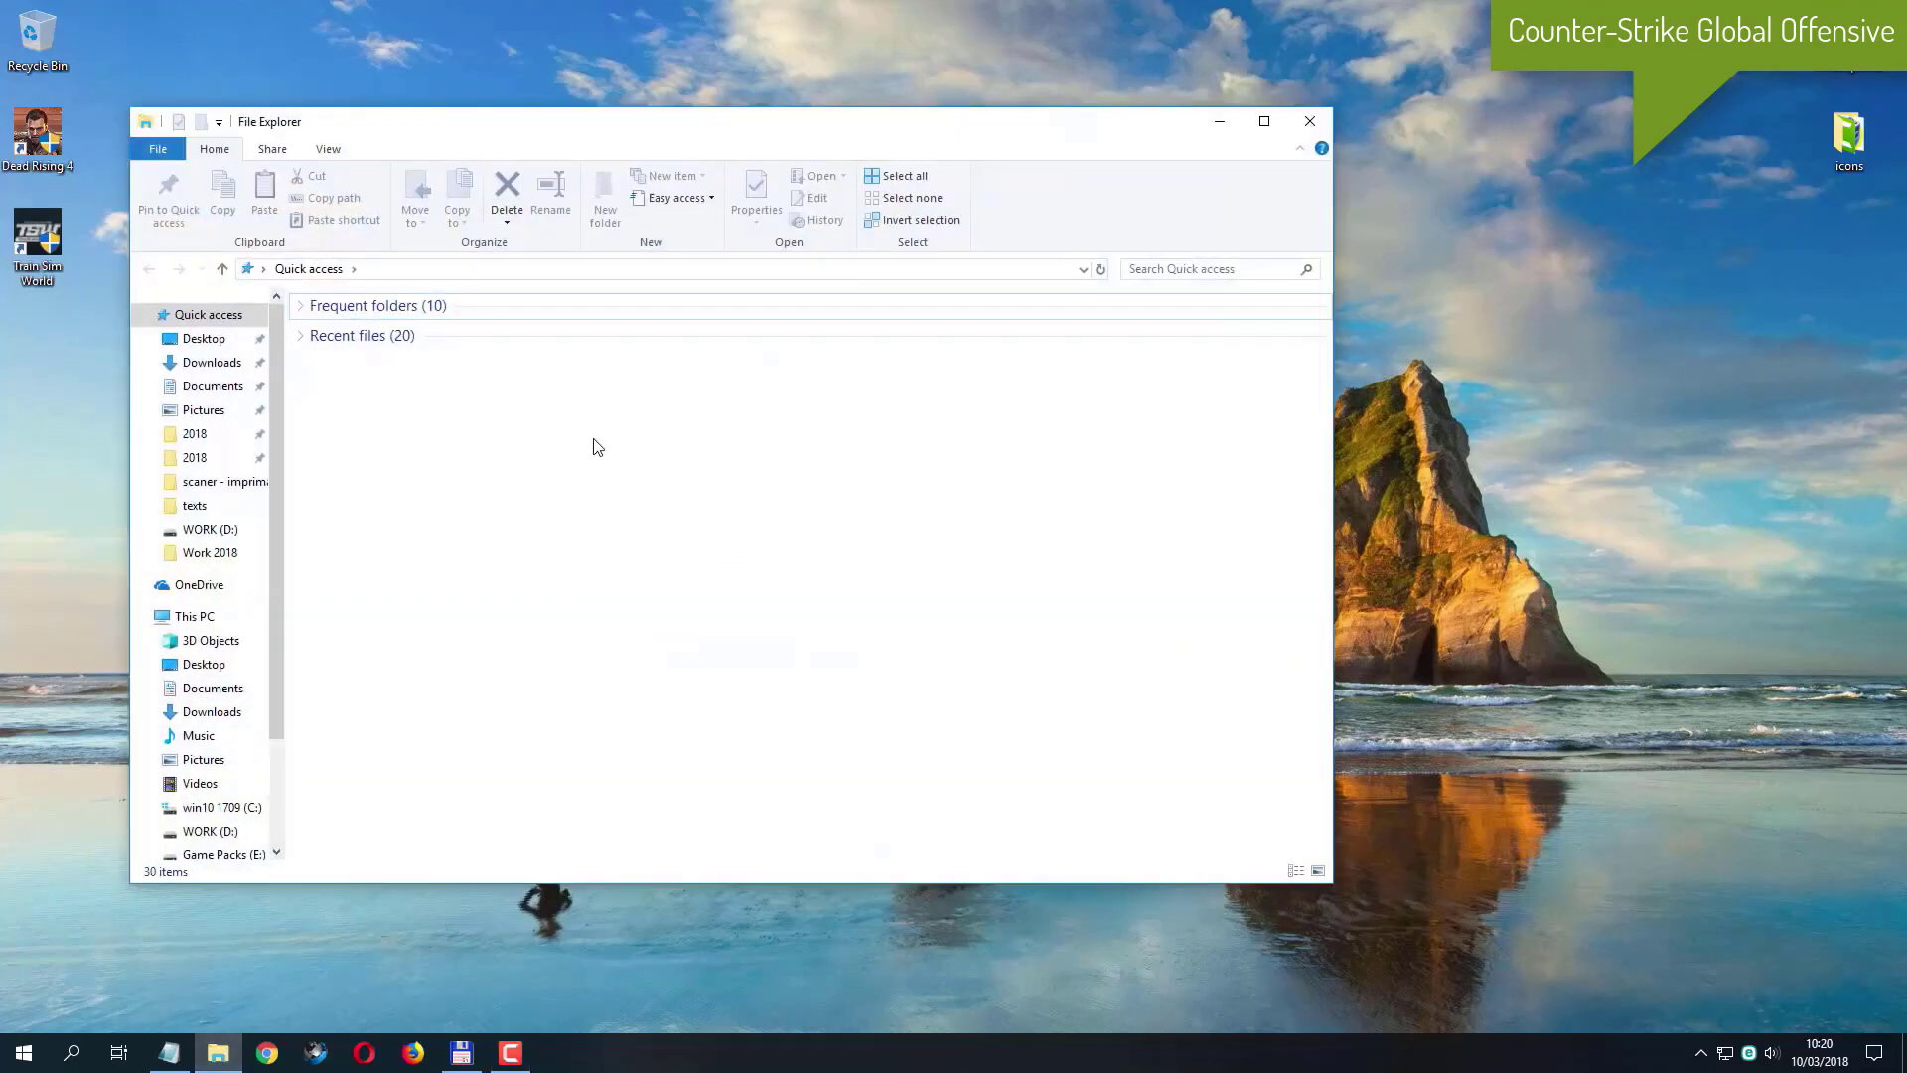
click(226, 373)
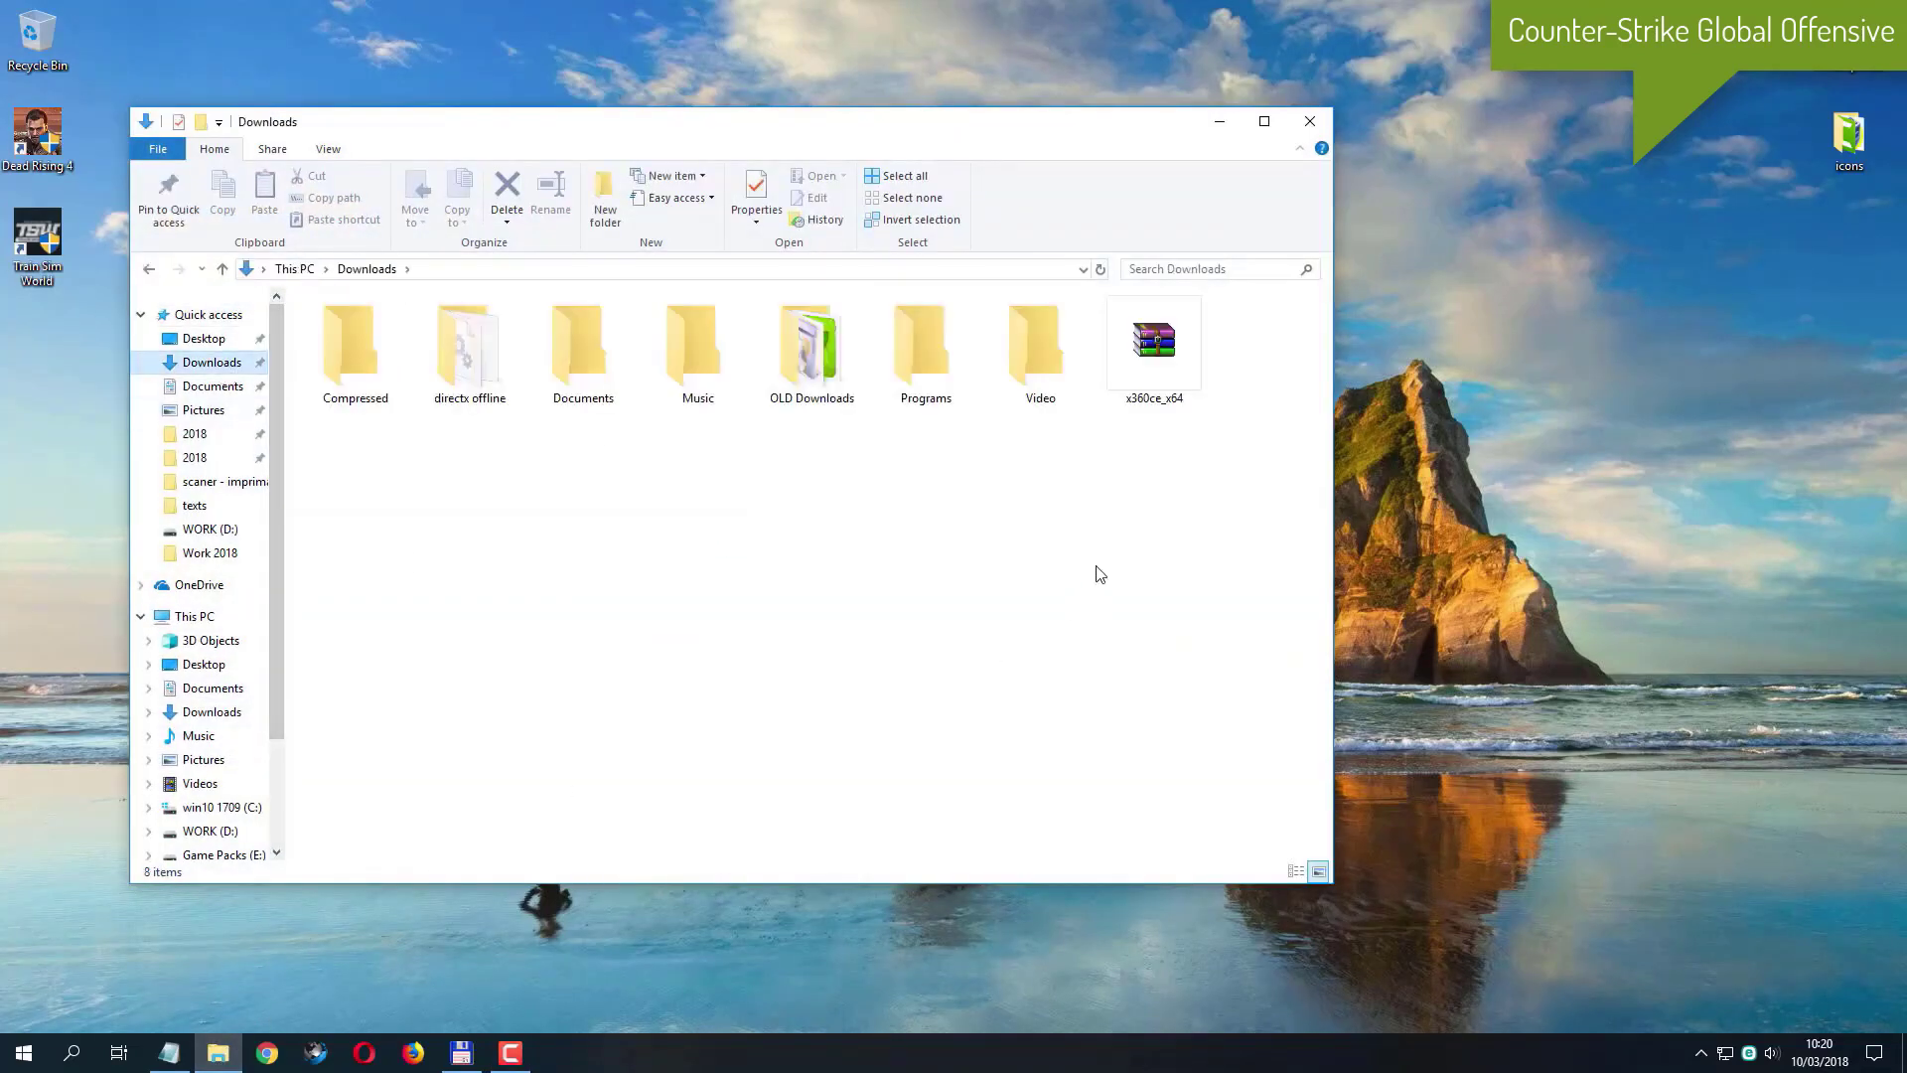
click(1153, 356)
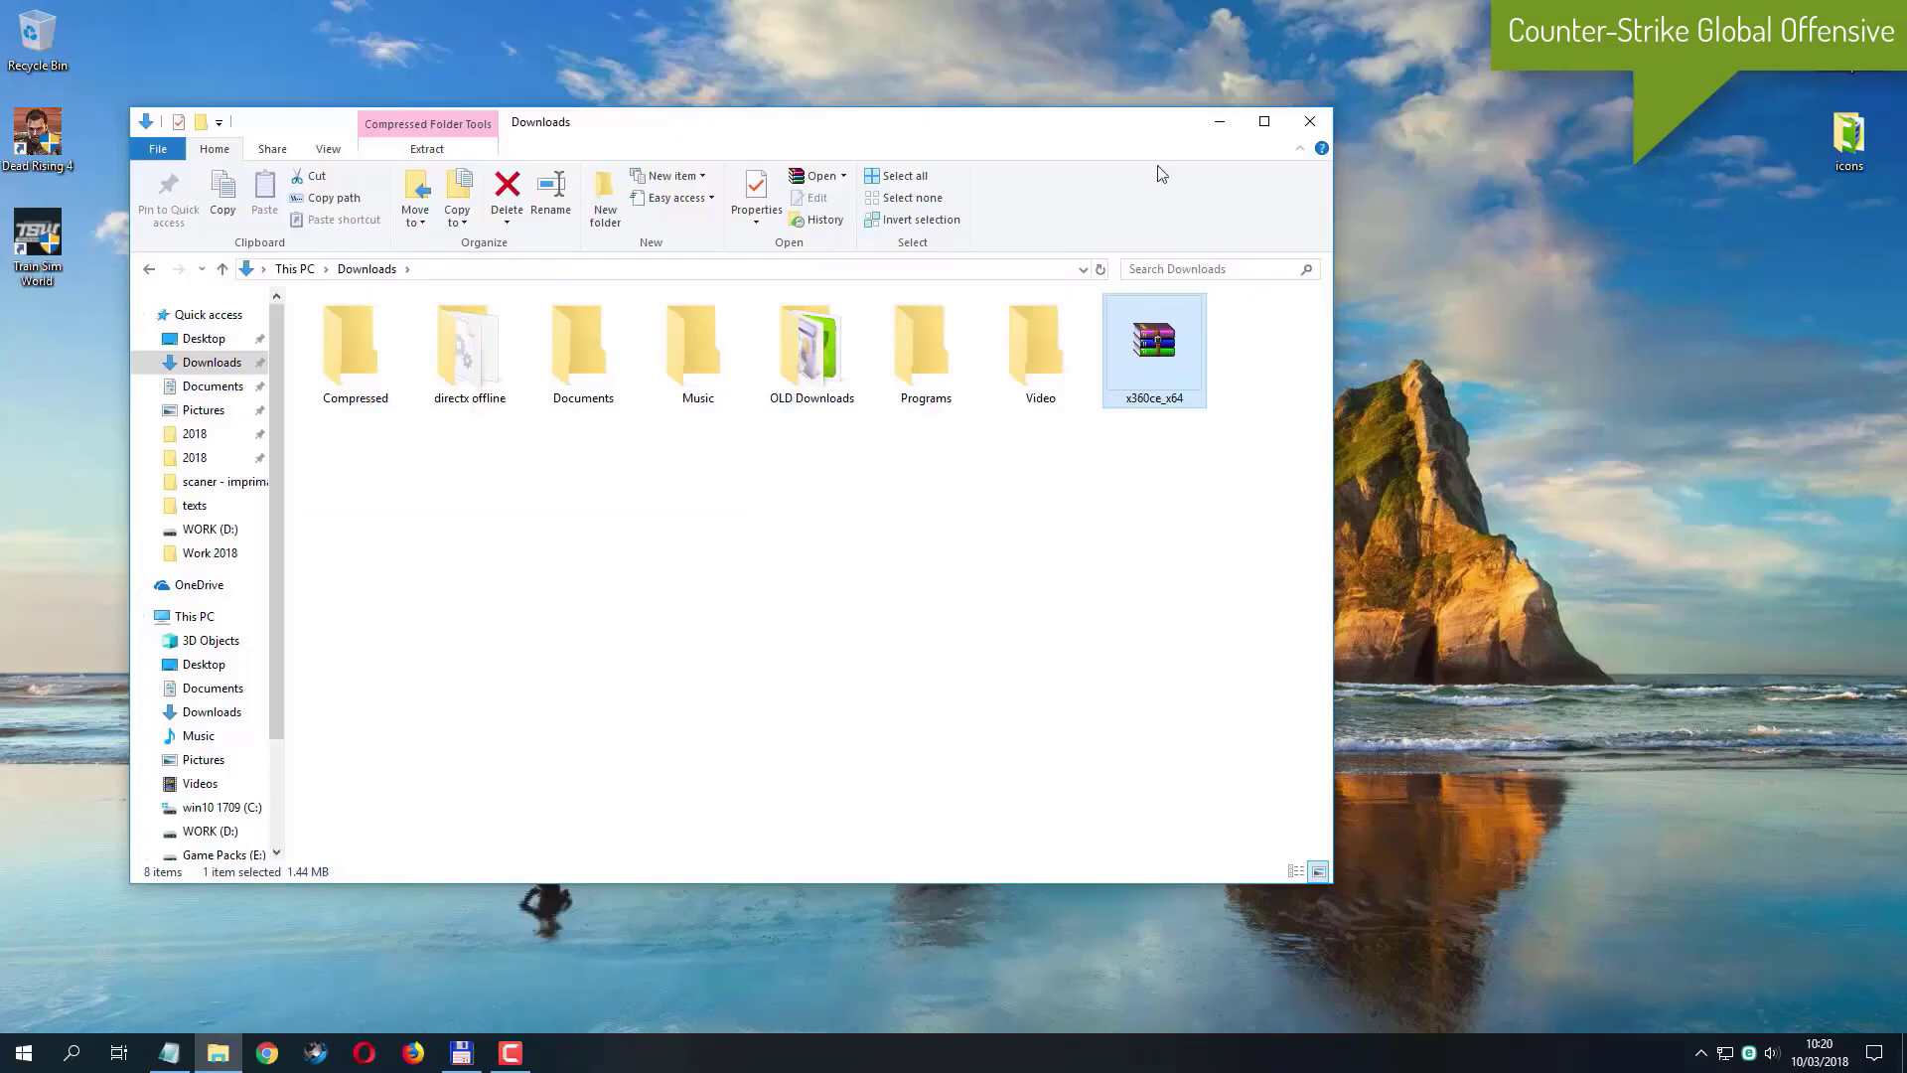
drag(1069, 124, 1177, 36)
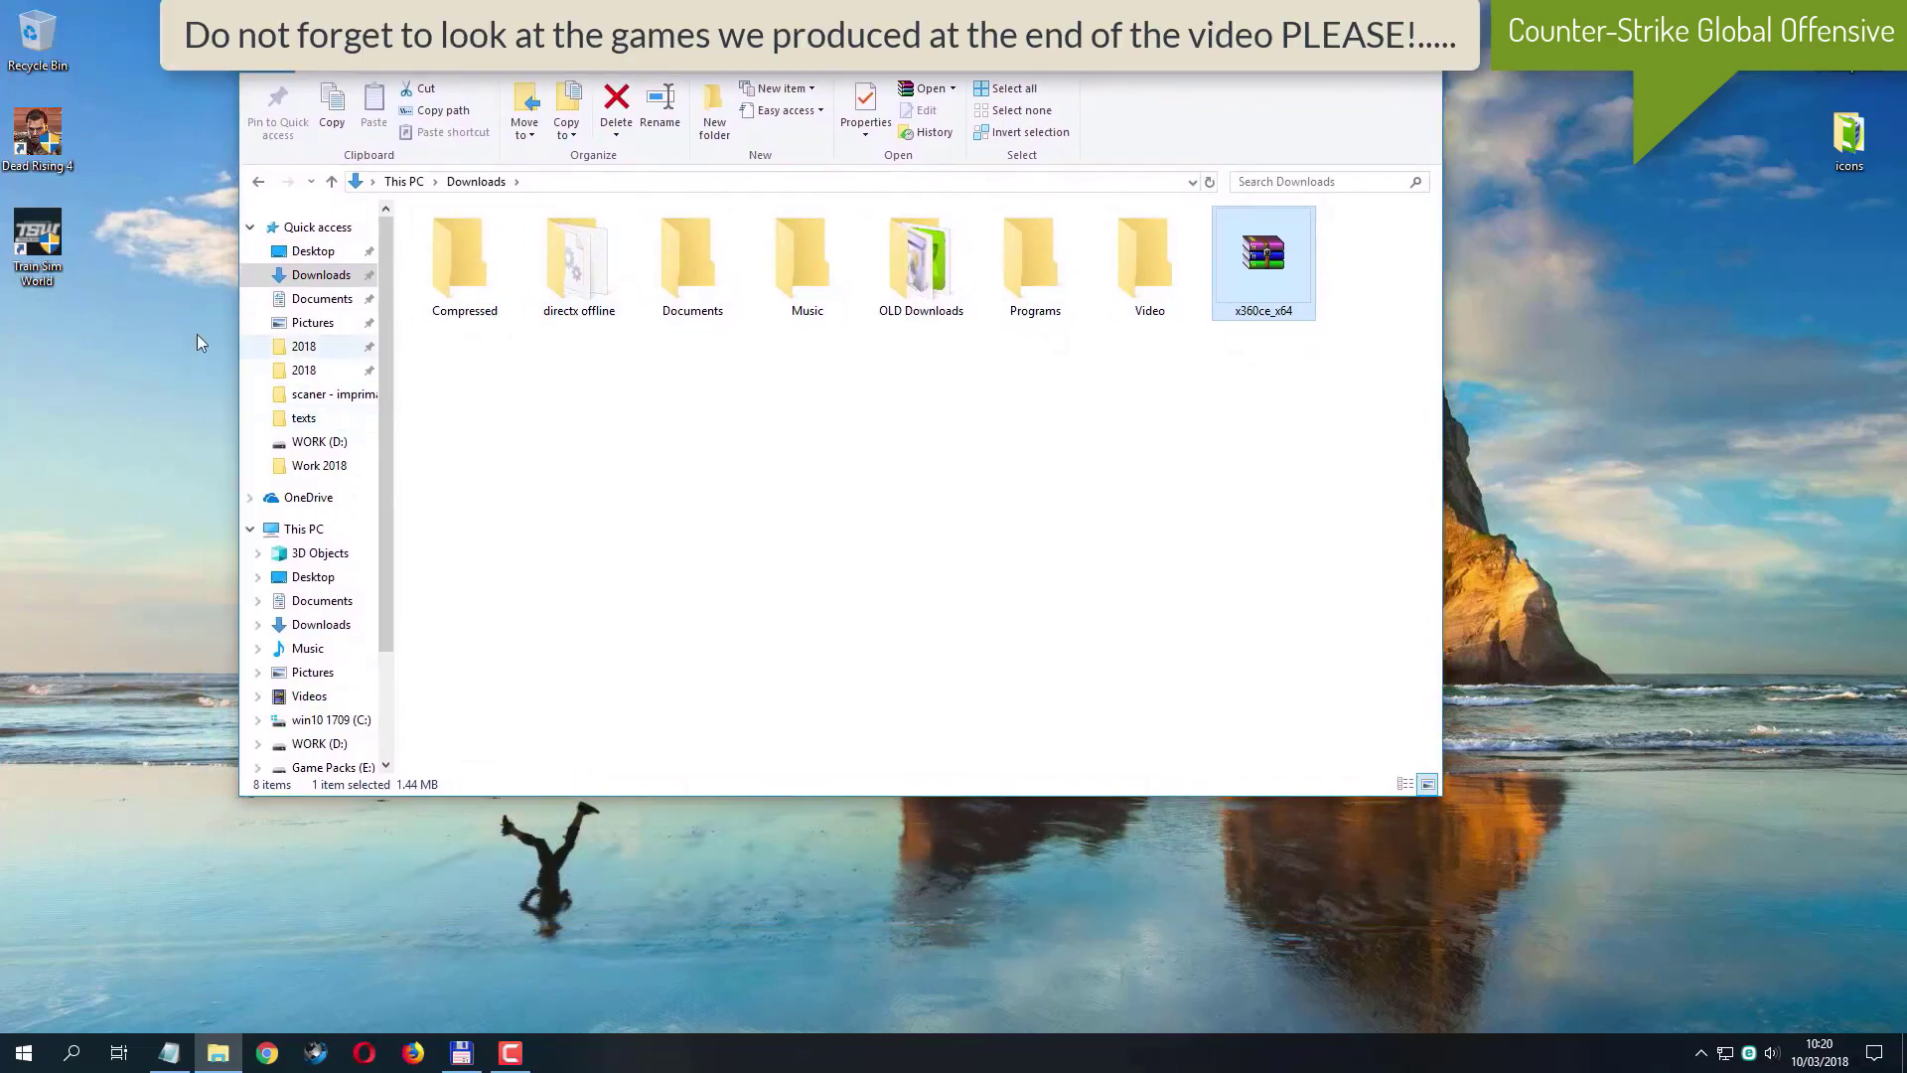
Open the file location of the Dead Rising 4 desktop shortcut and copy the x360ce_x64 archive from Downloads into that game folder.
click(66, 139)
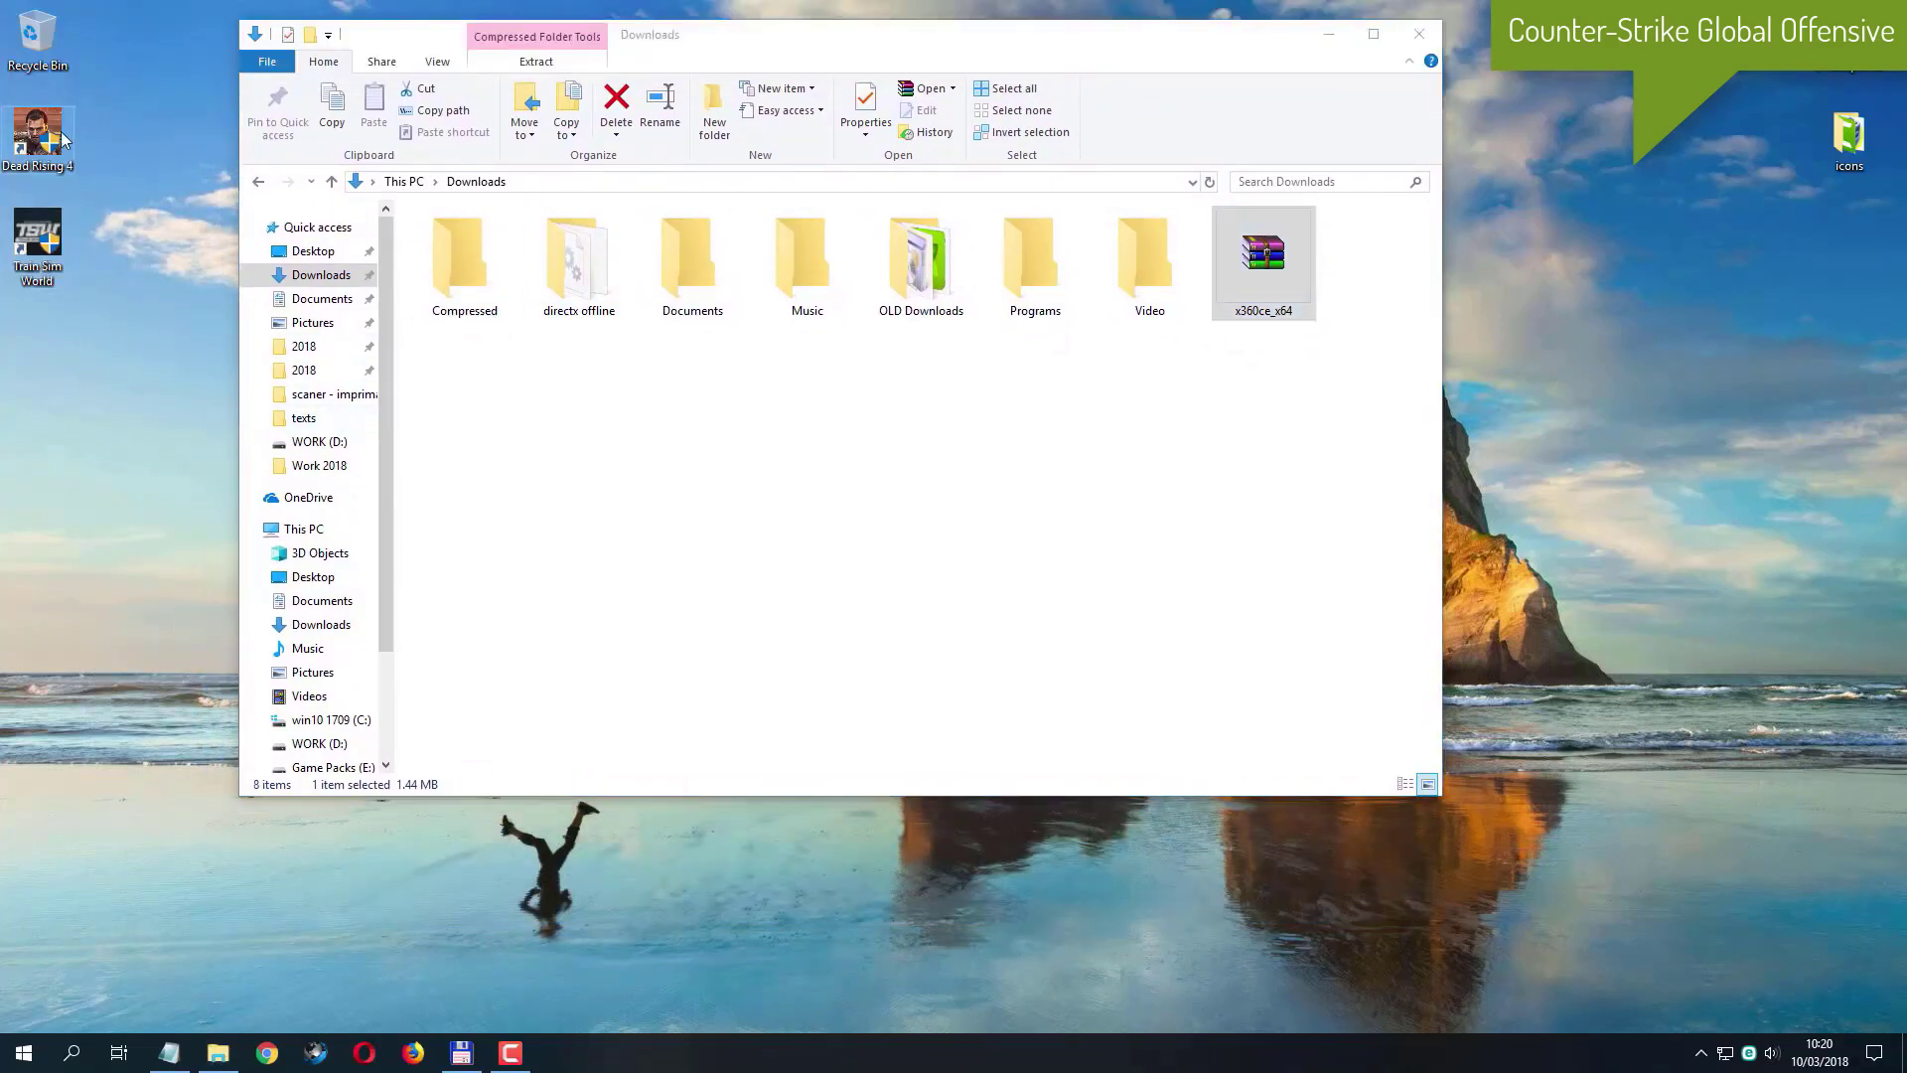
right_click(53, 139)
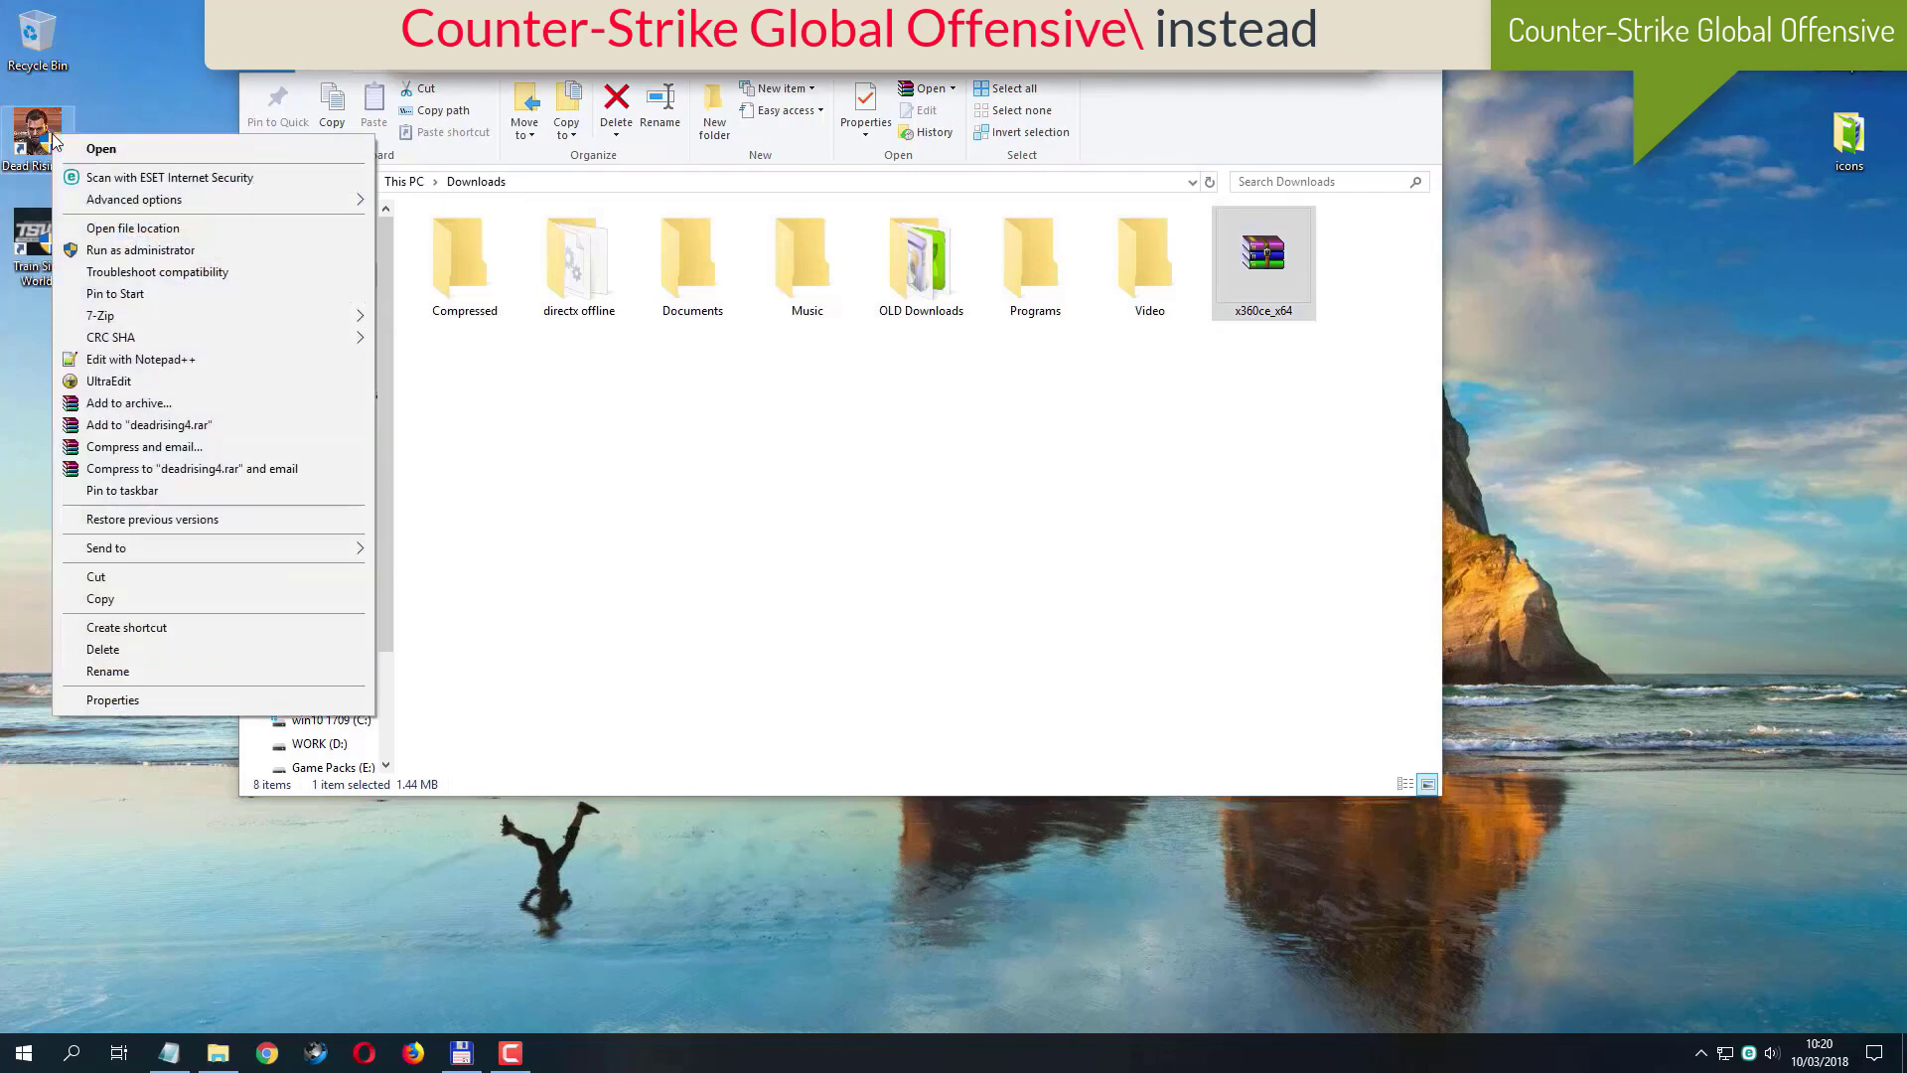
click(153, 235)
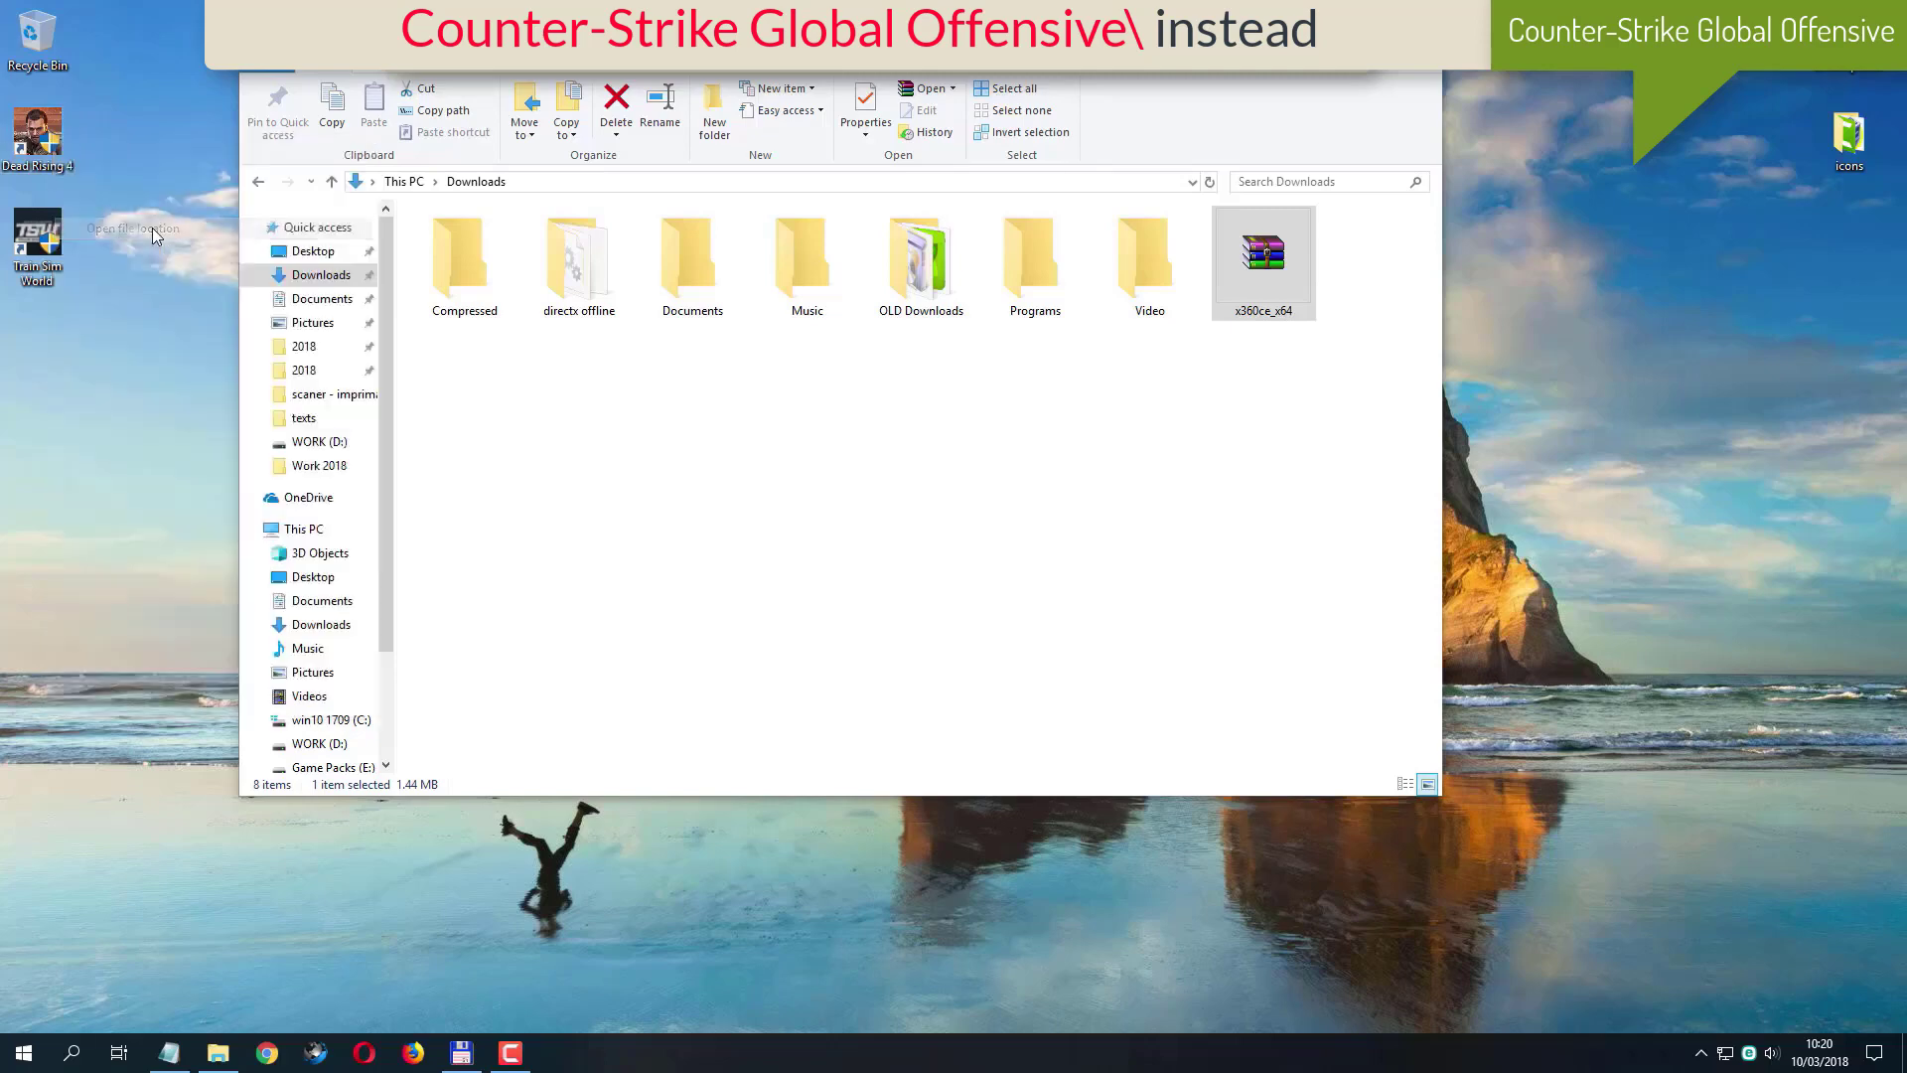
drag(764, 87, 1095, 380)
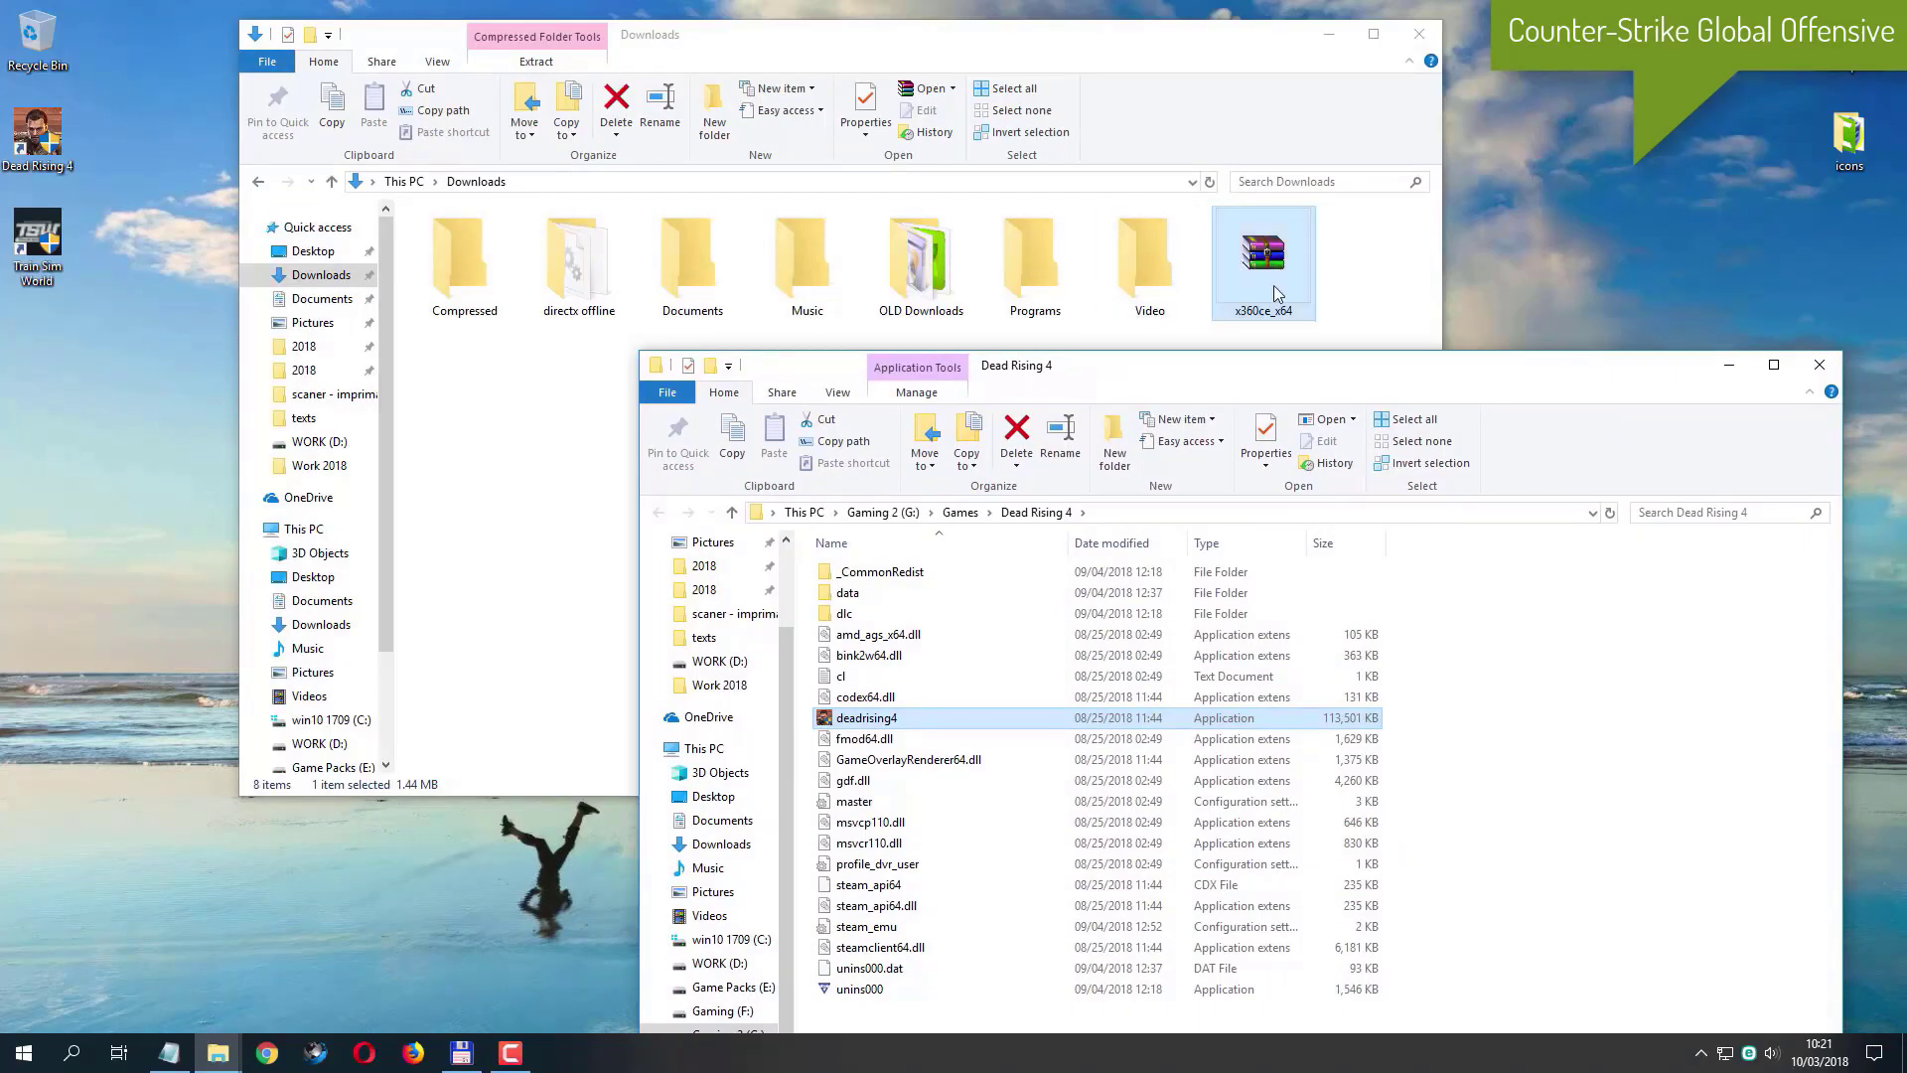
drag(1268, 285, 1673, 808)
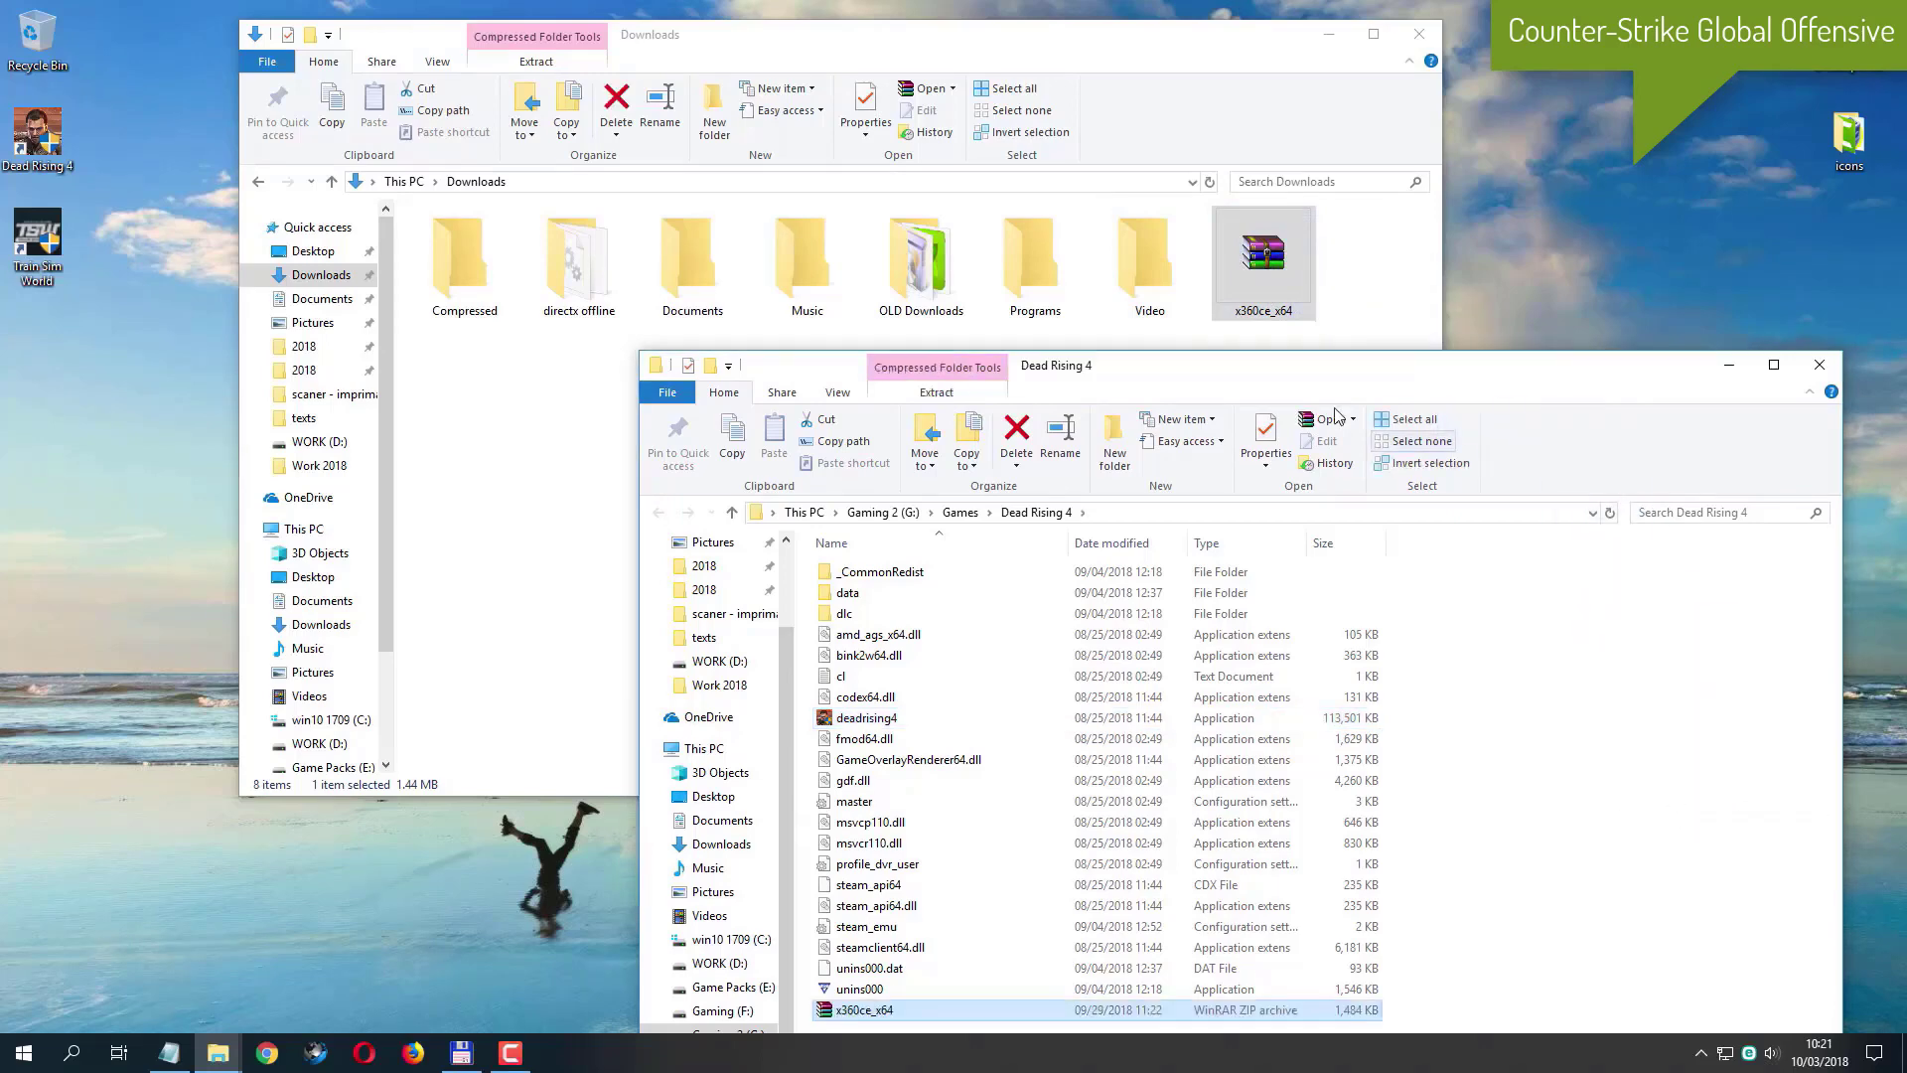
drag(1288, 390, 1169, 376)
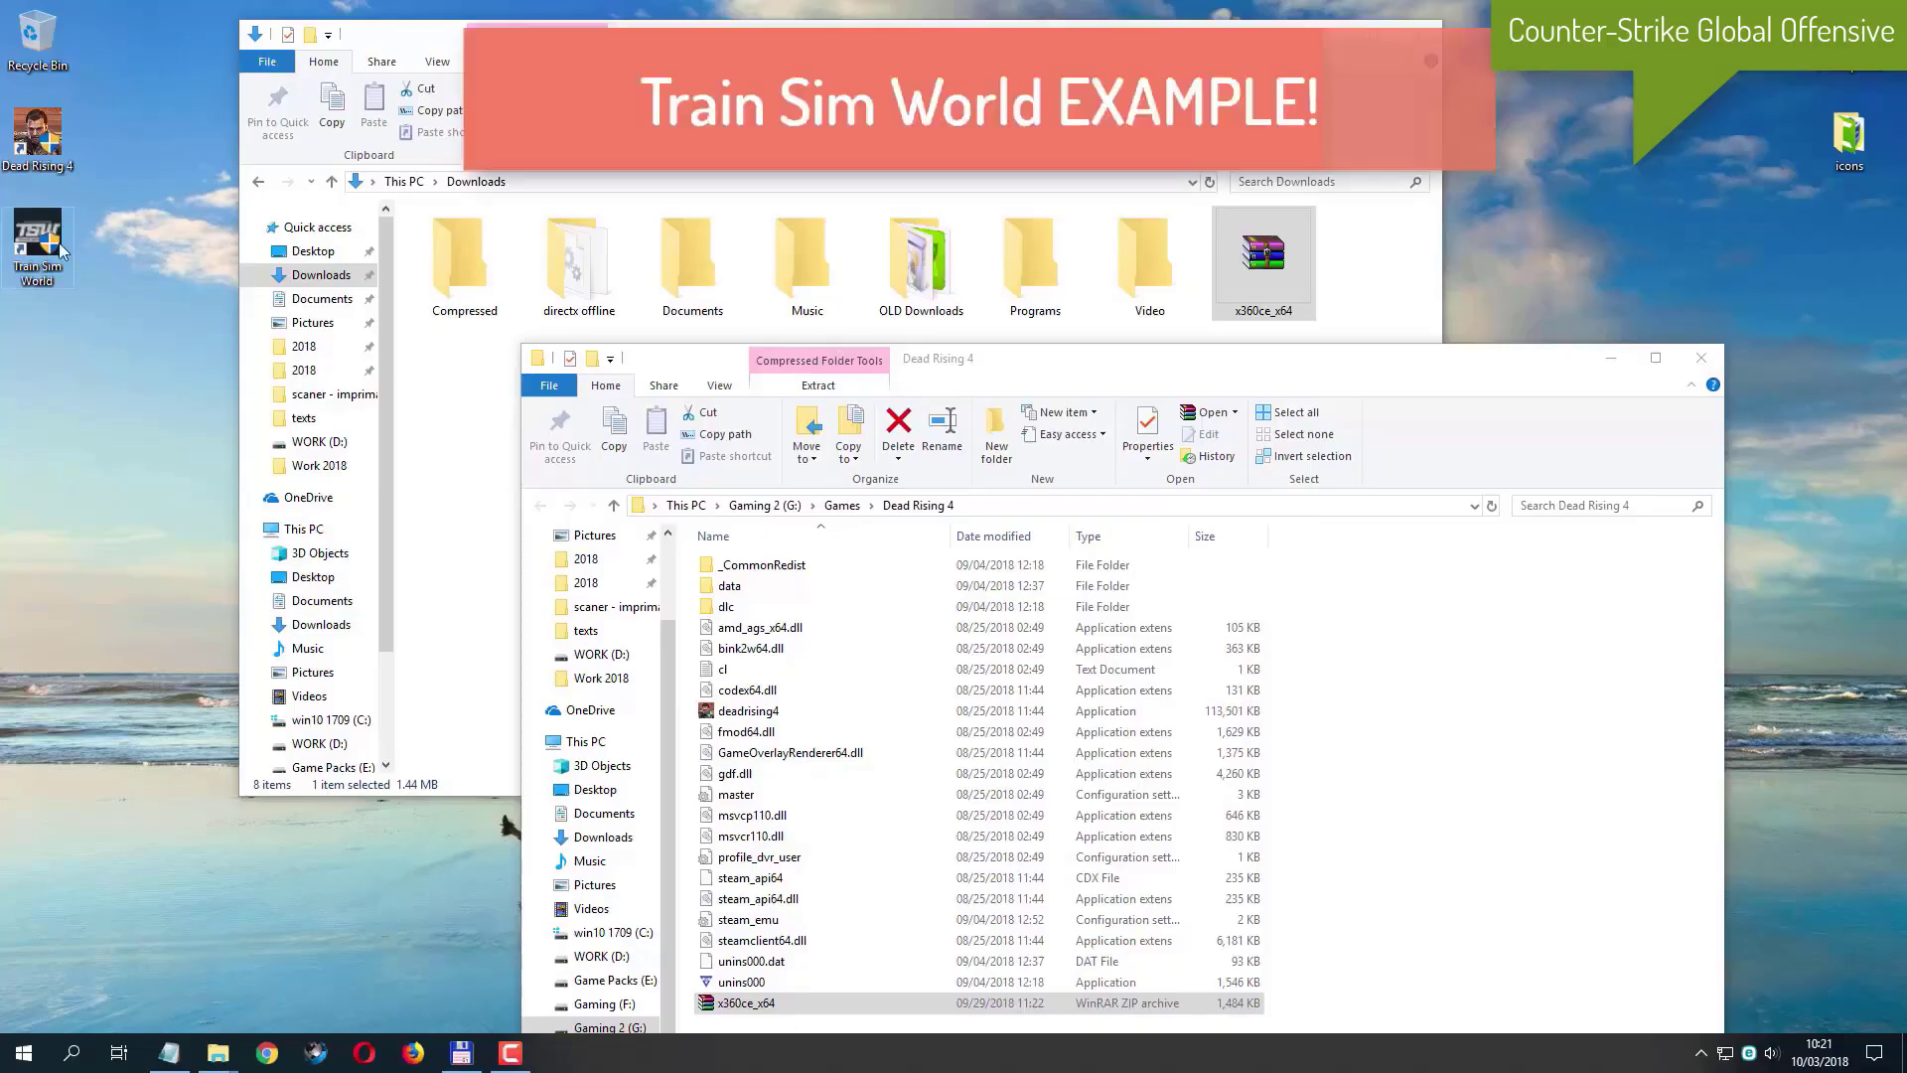
Copy the x360ce_x64 archive from Downloads into Train Sim World's Win64 folder, then return to the Dead Rising 4 folder window.
right_click(55, 242)
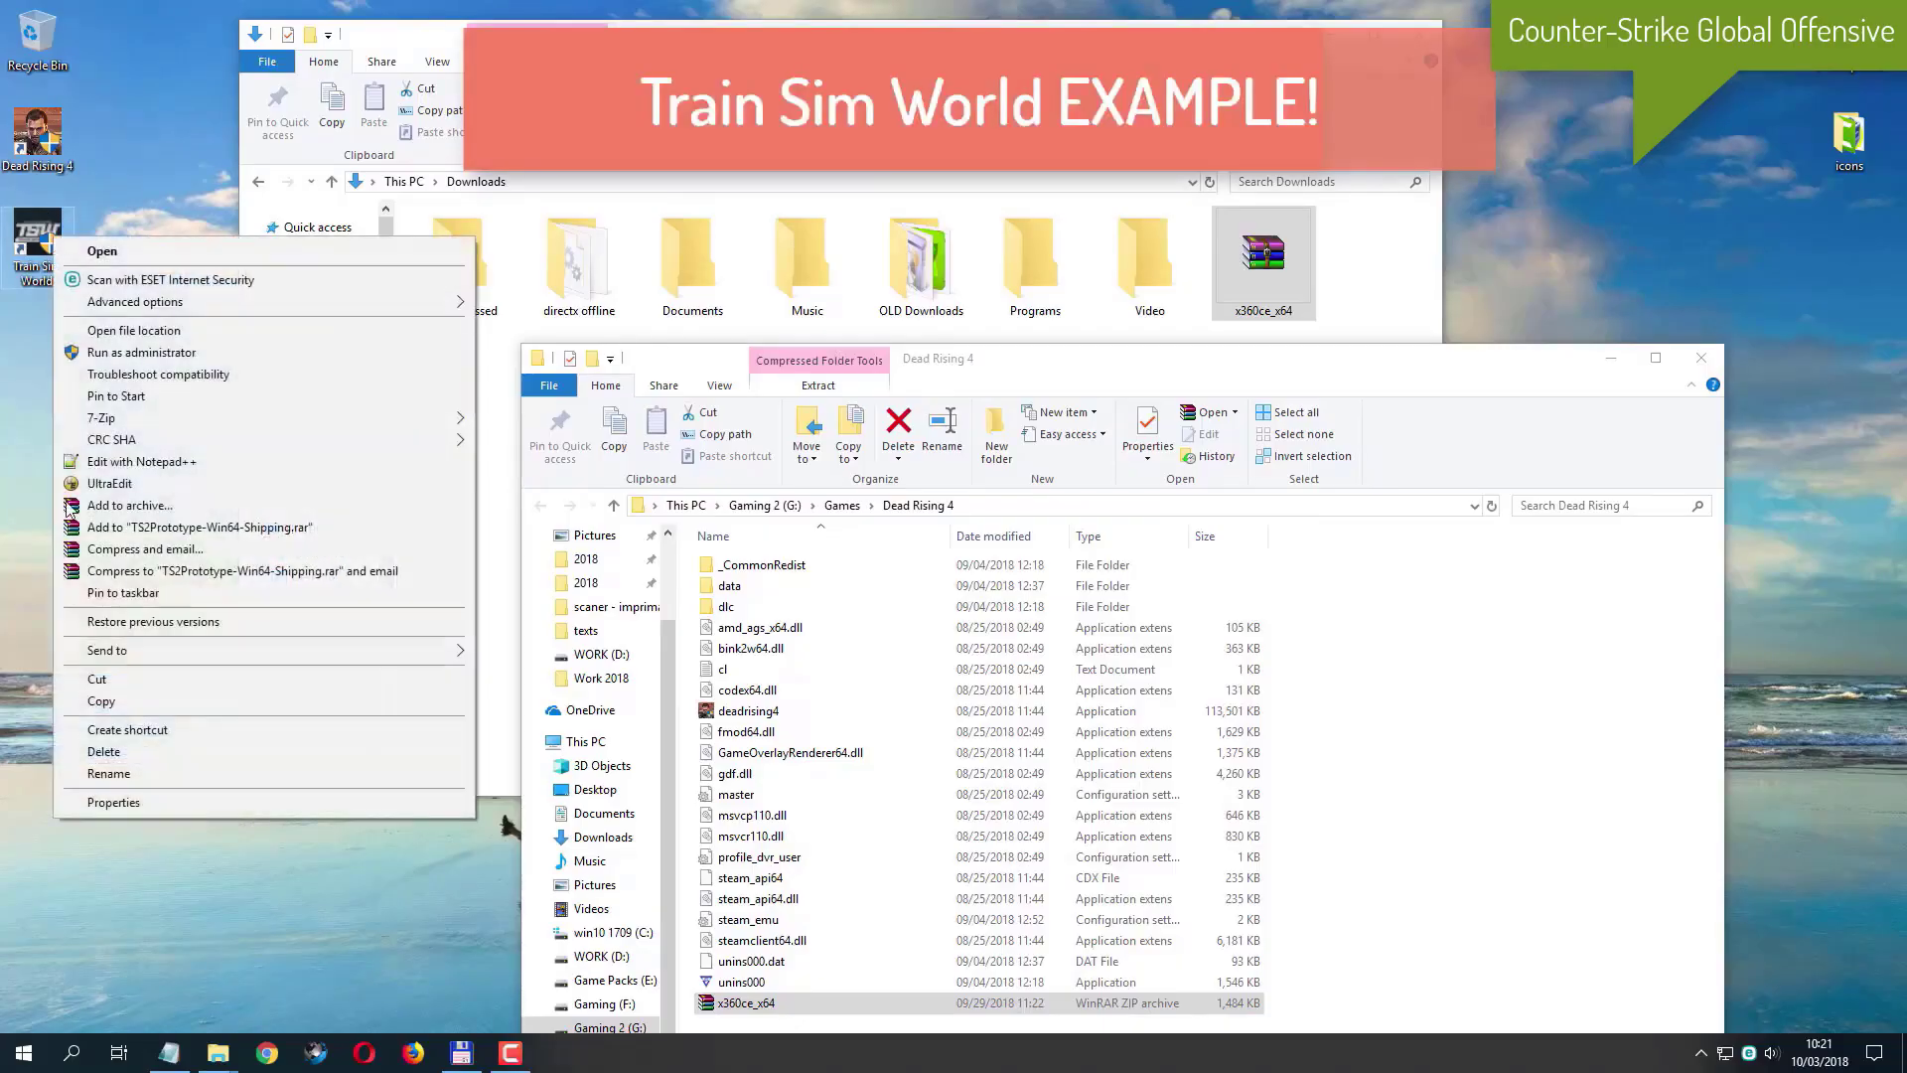
click(247, 336)
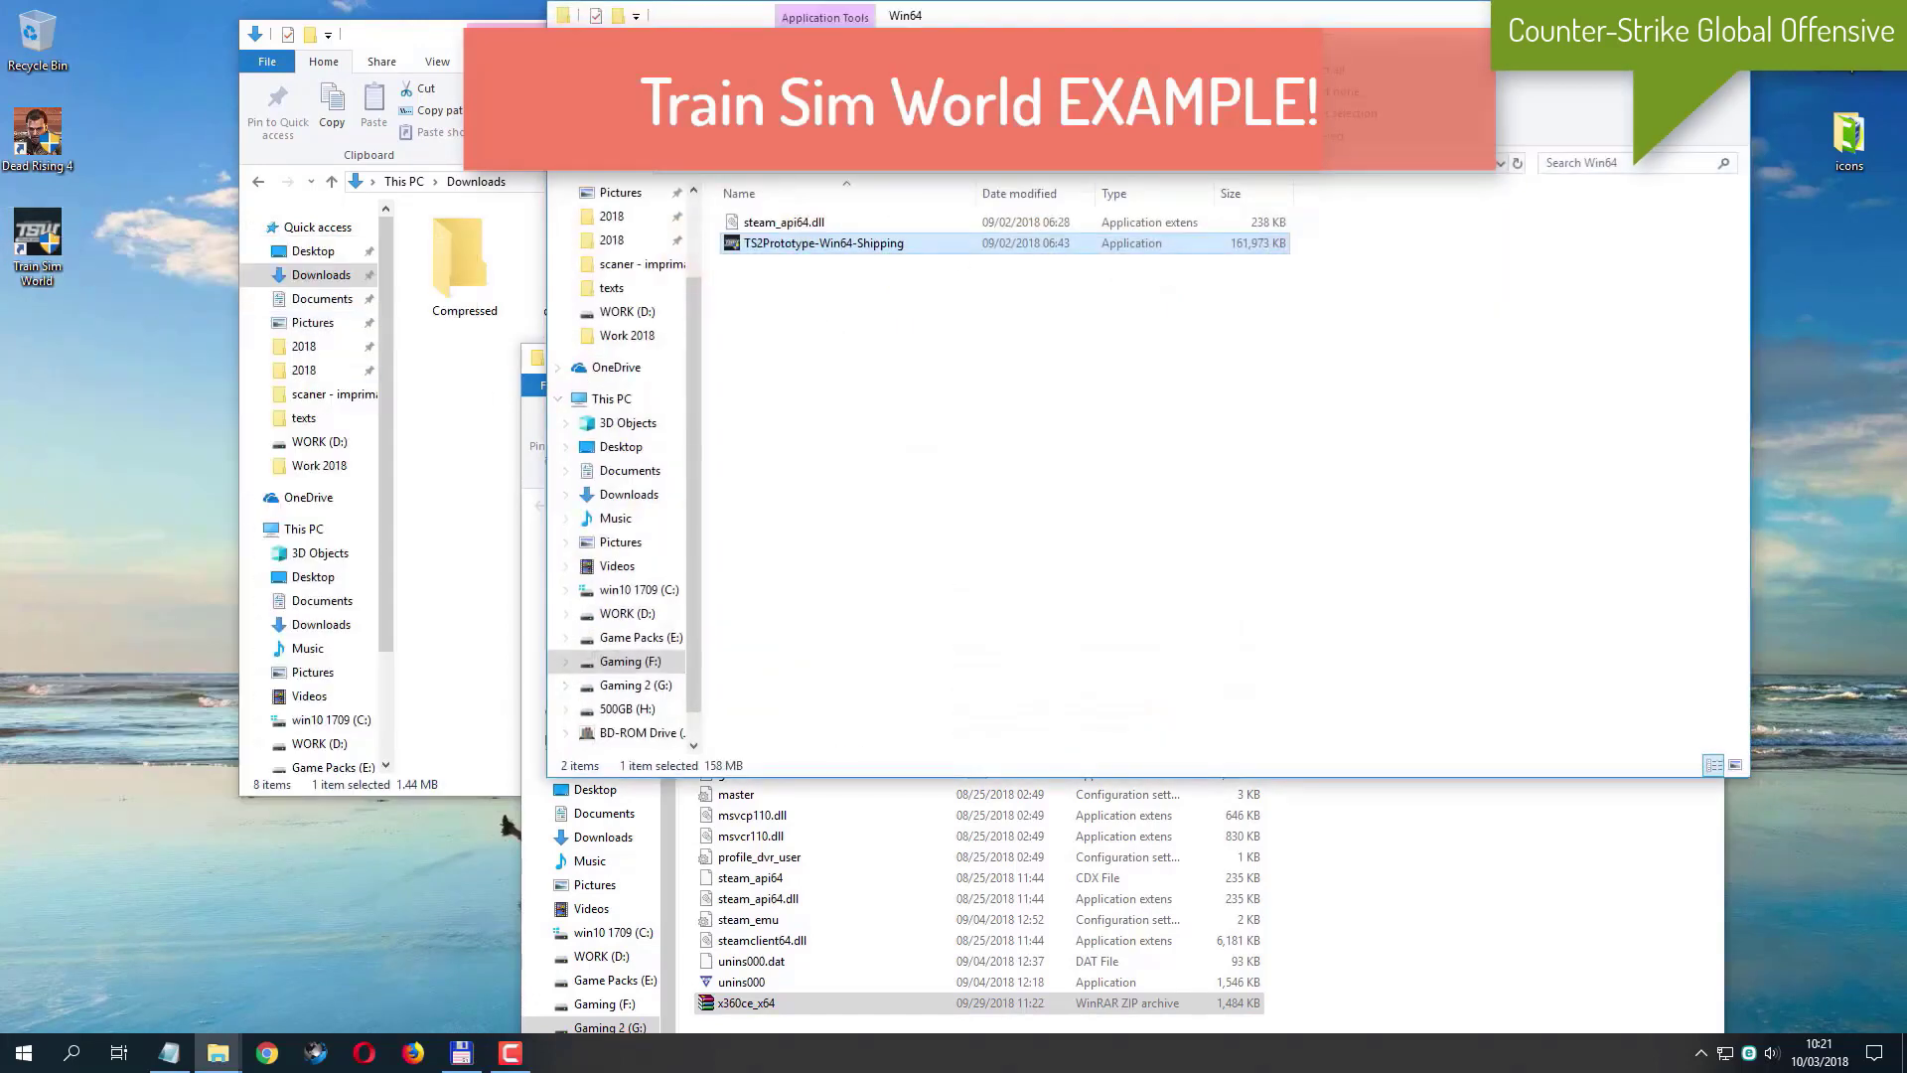
drag(1204, 27, 1456, 392)
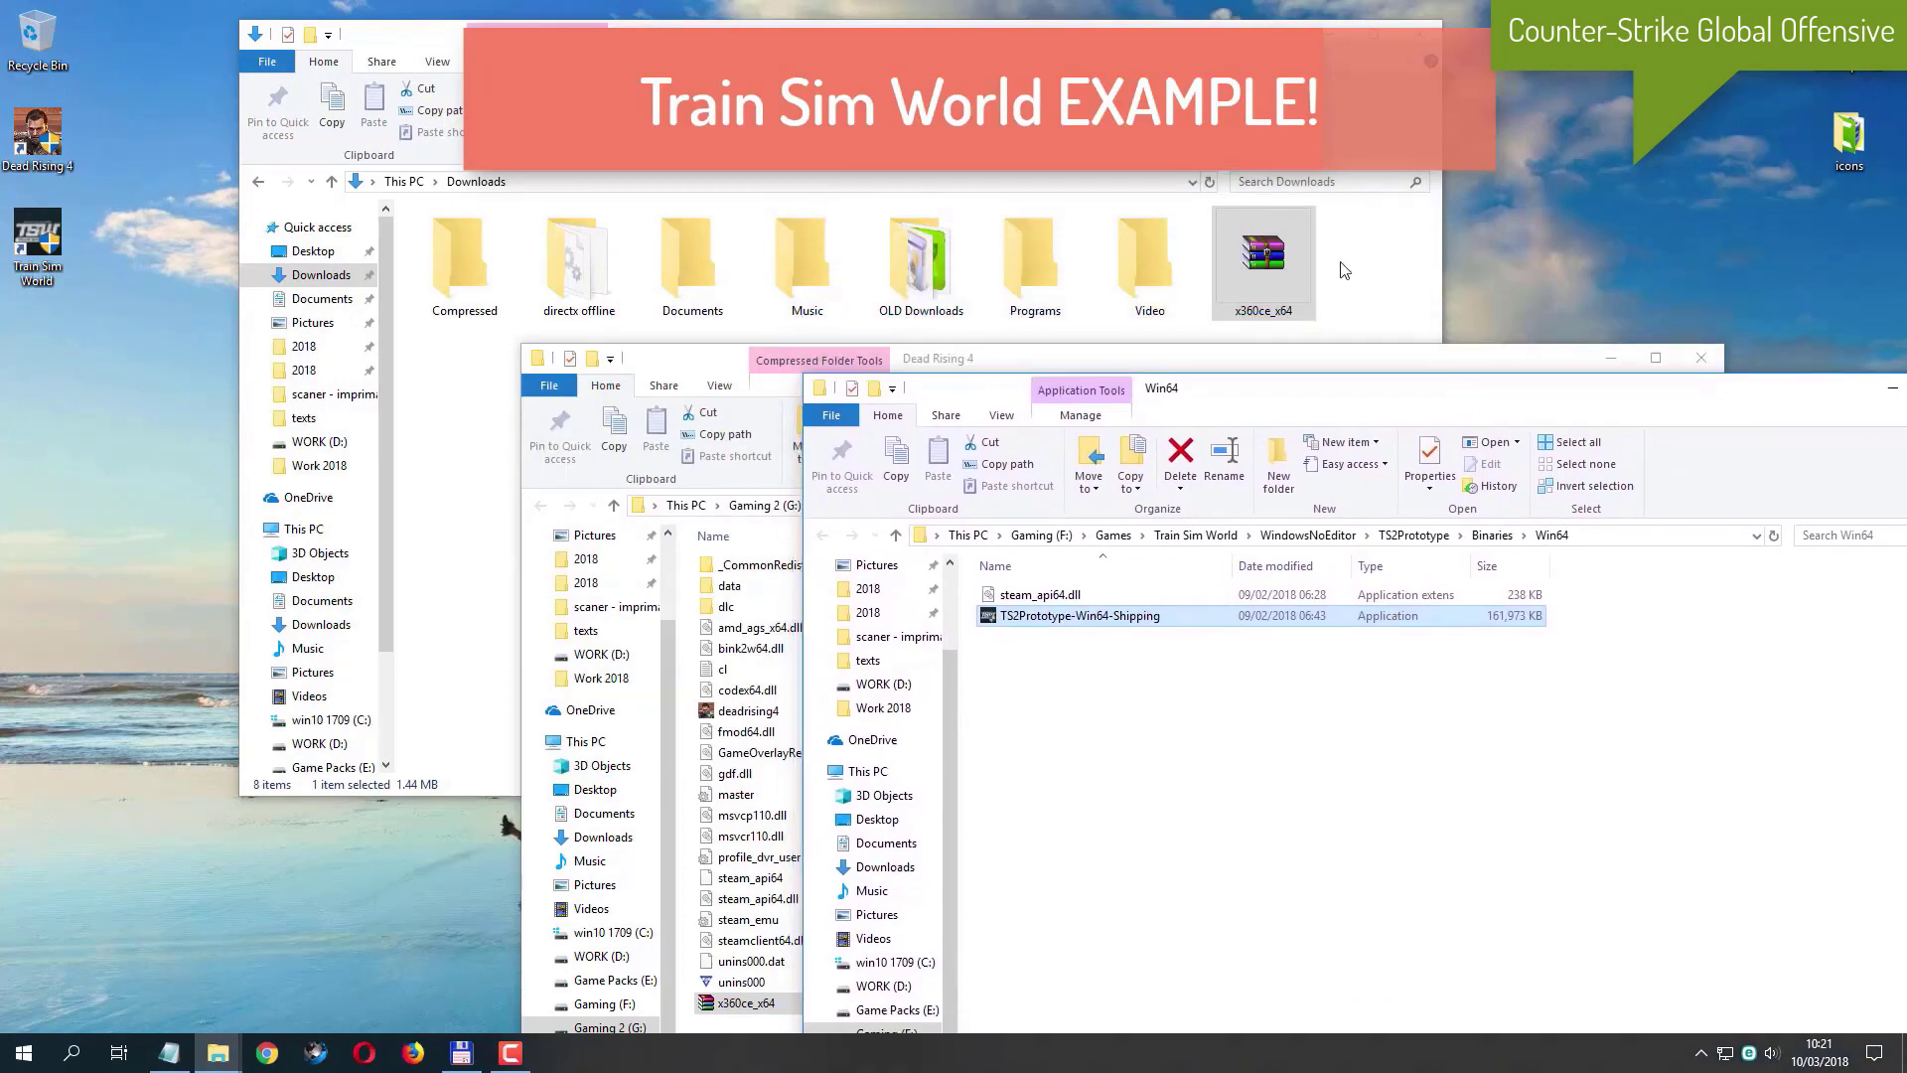
drag(1253, 260, 1421, 813)
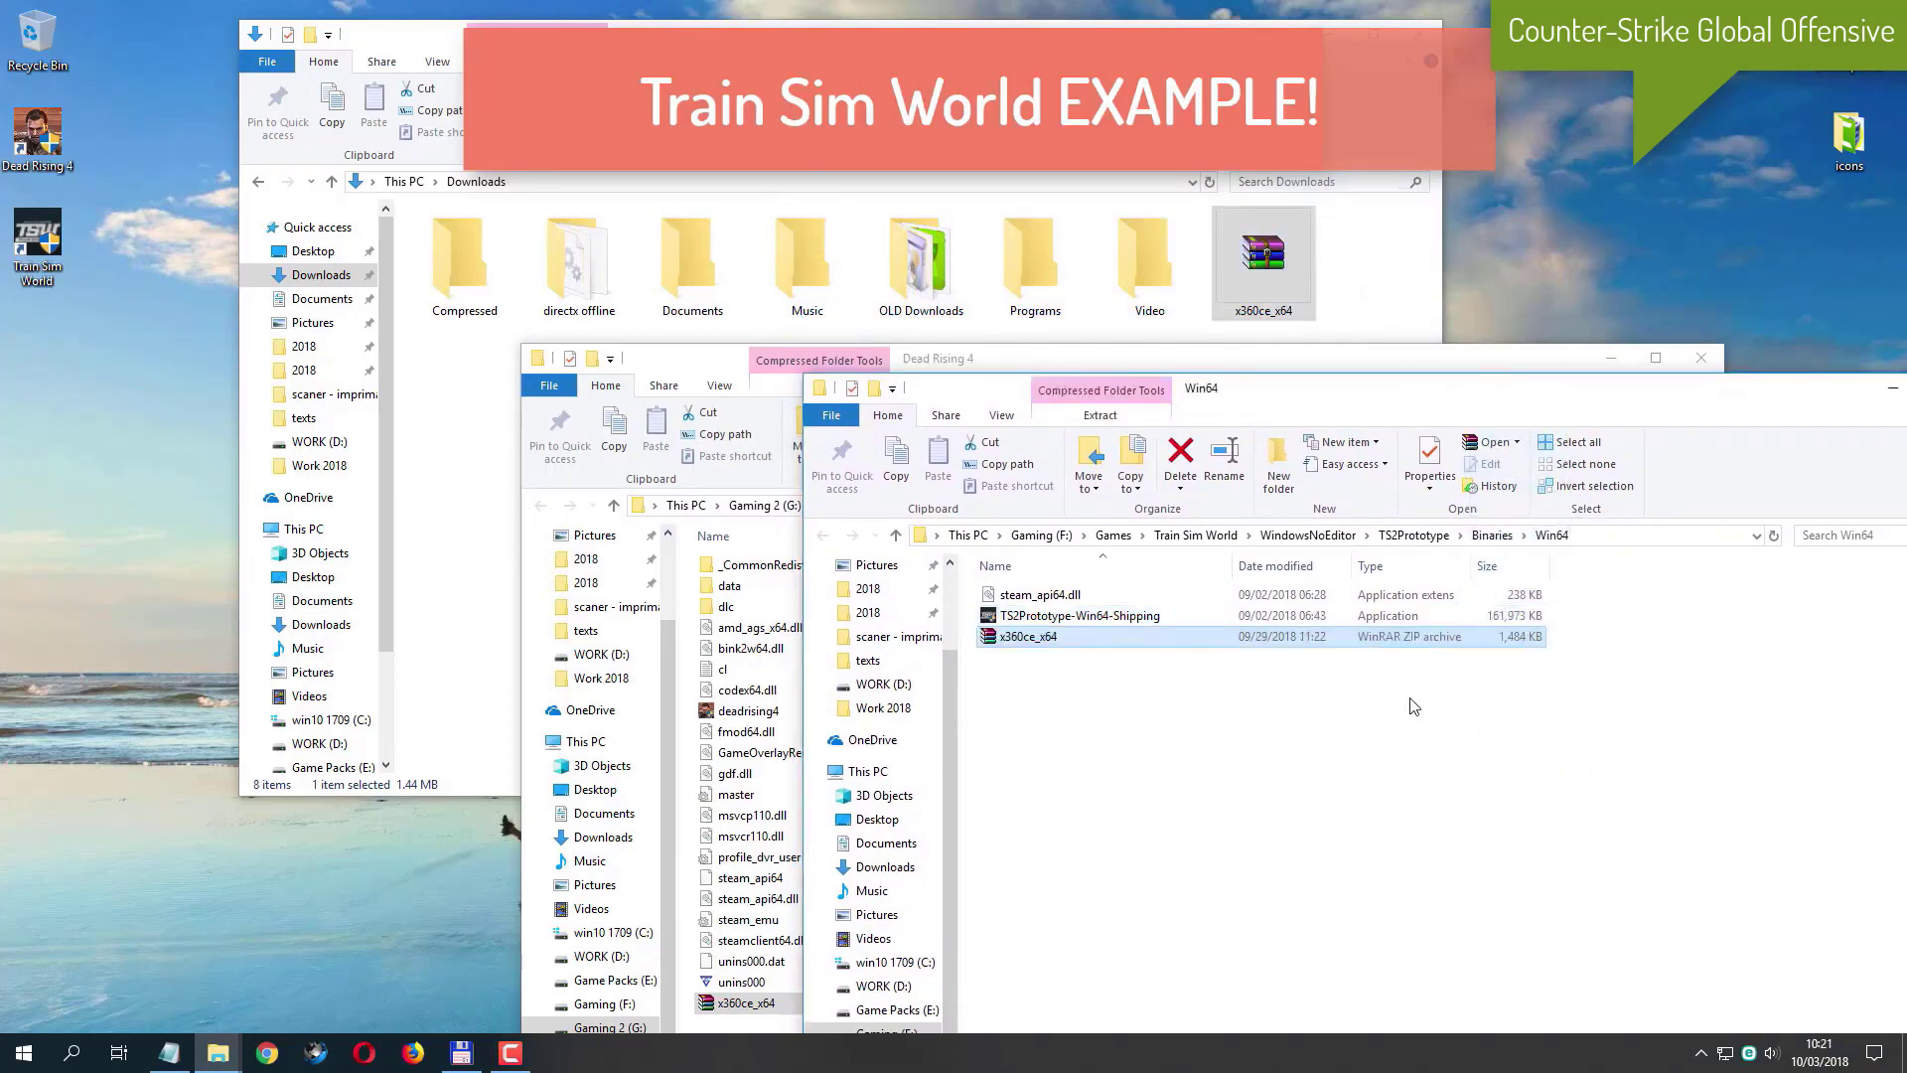
drag(1520, 399, 1154, 362)
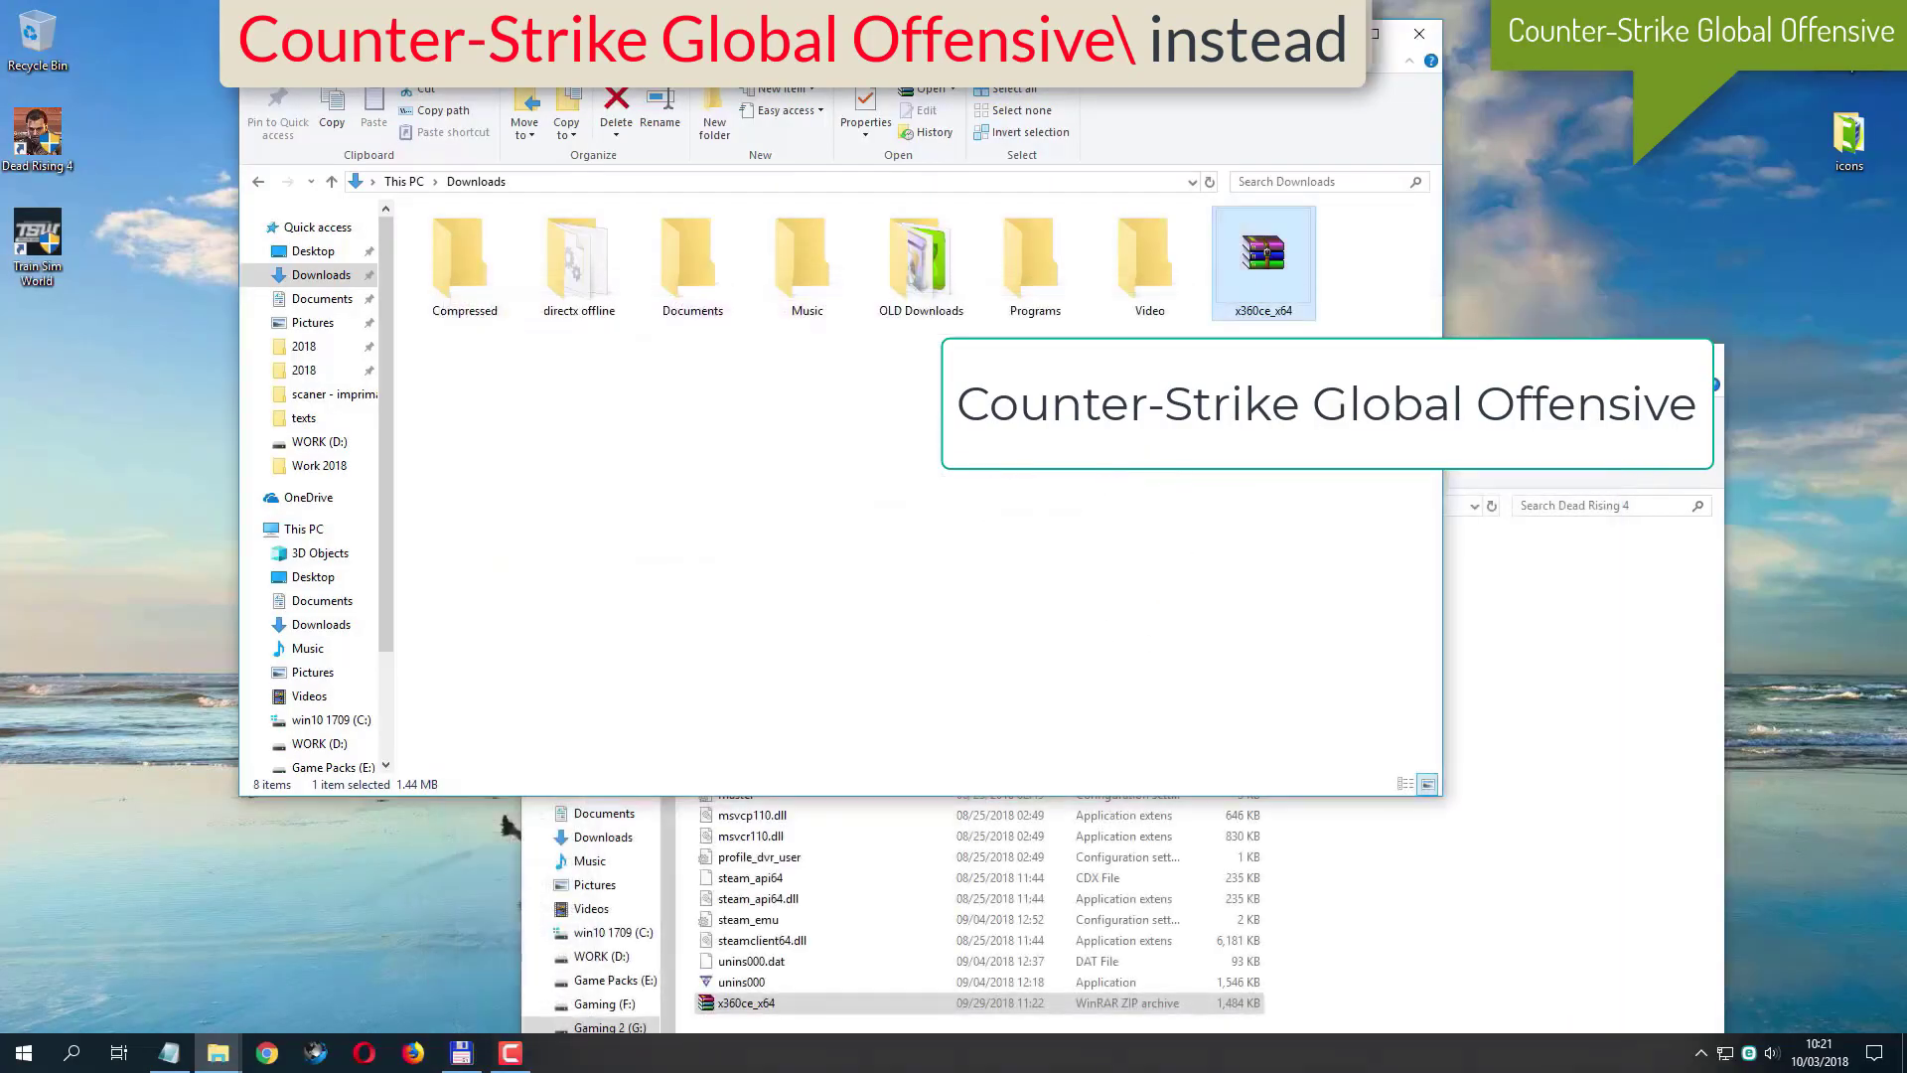
click(1549, 361)
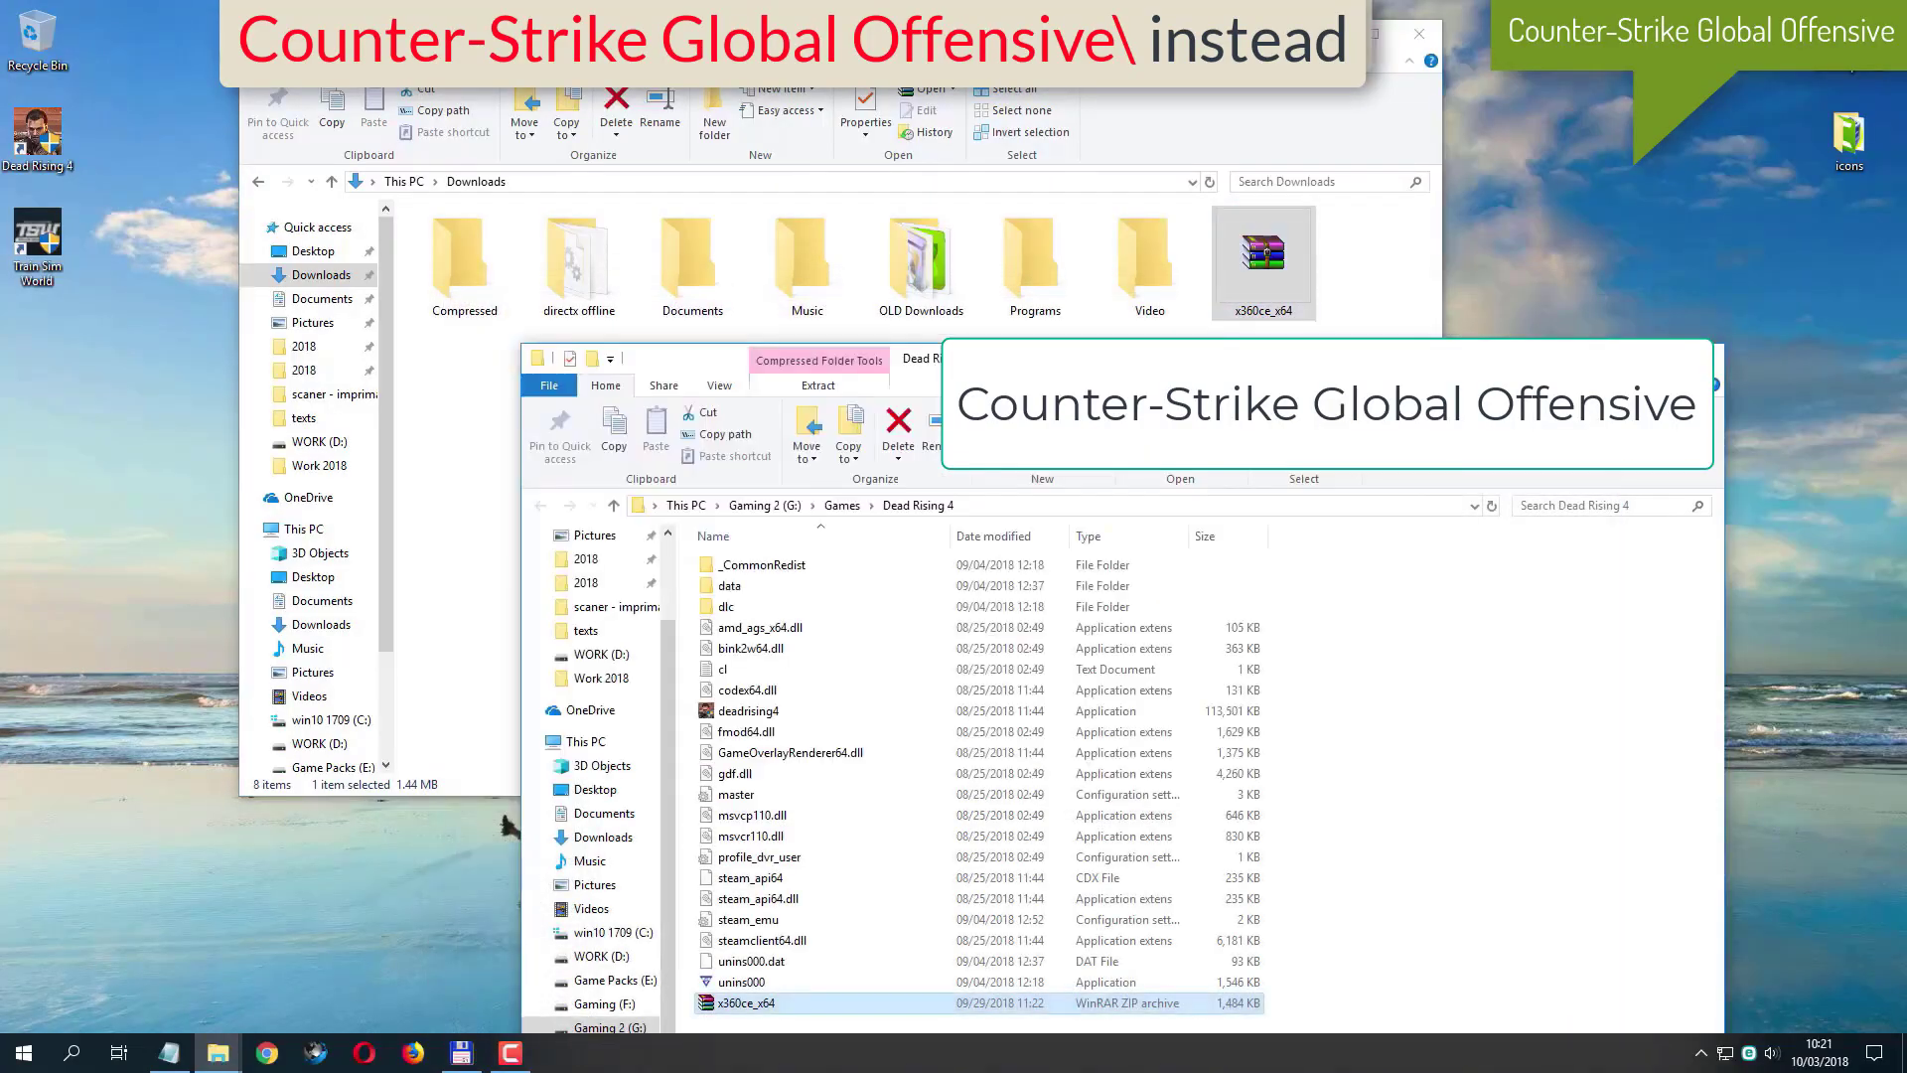
drag(1313, 353, 1164, 112)
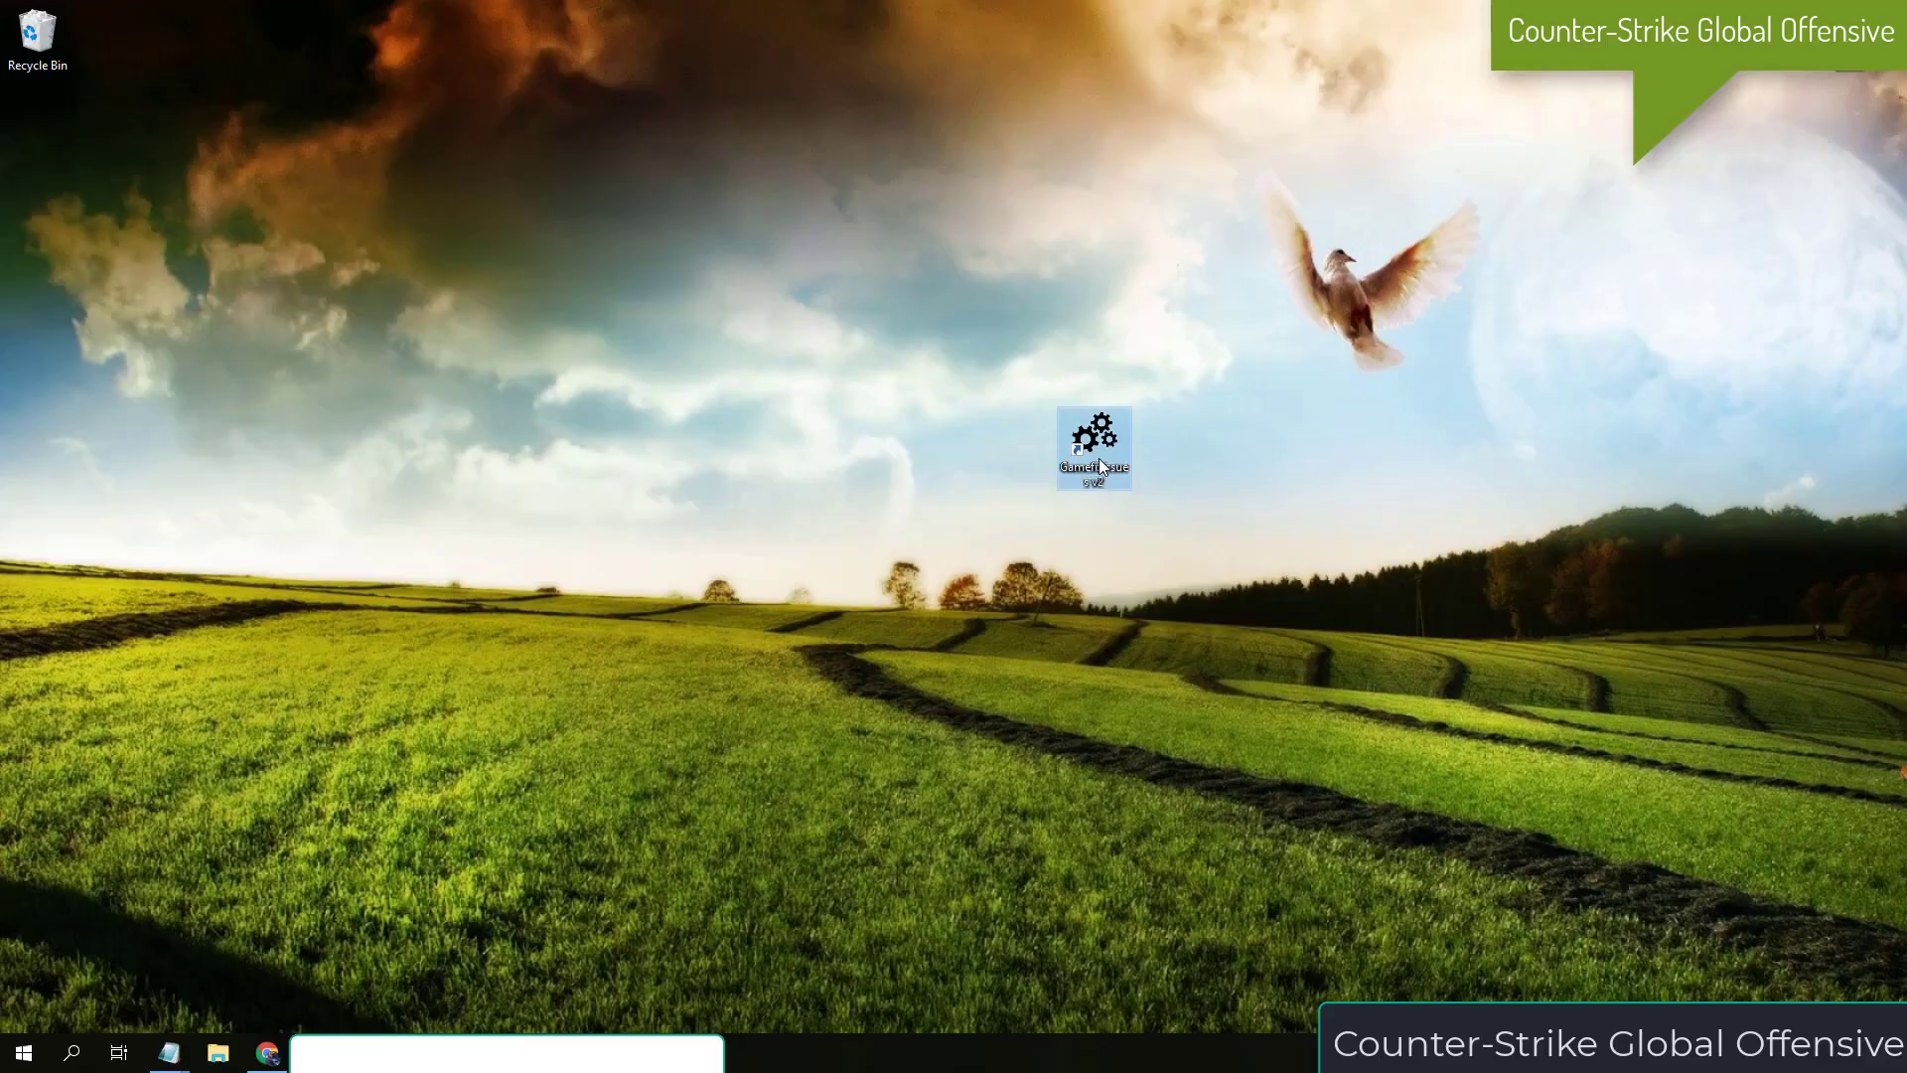
Launch the Gamefixissue tool from the desktop and start its Gamepad Emulator installer, continuing to the installation directory choice.
double_click(1098, 455)
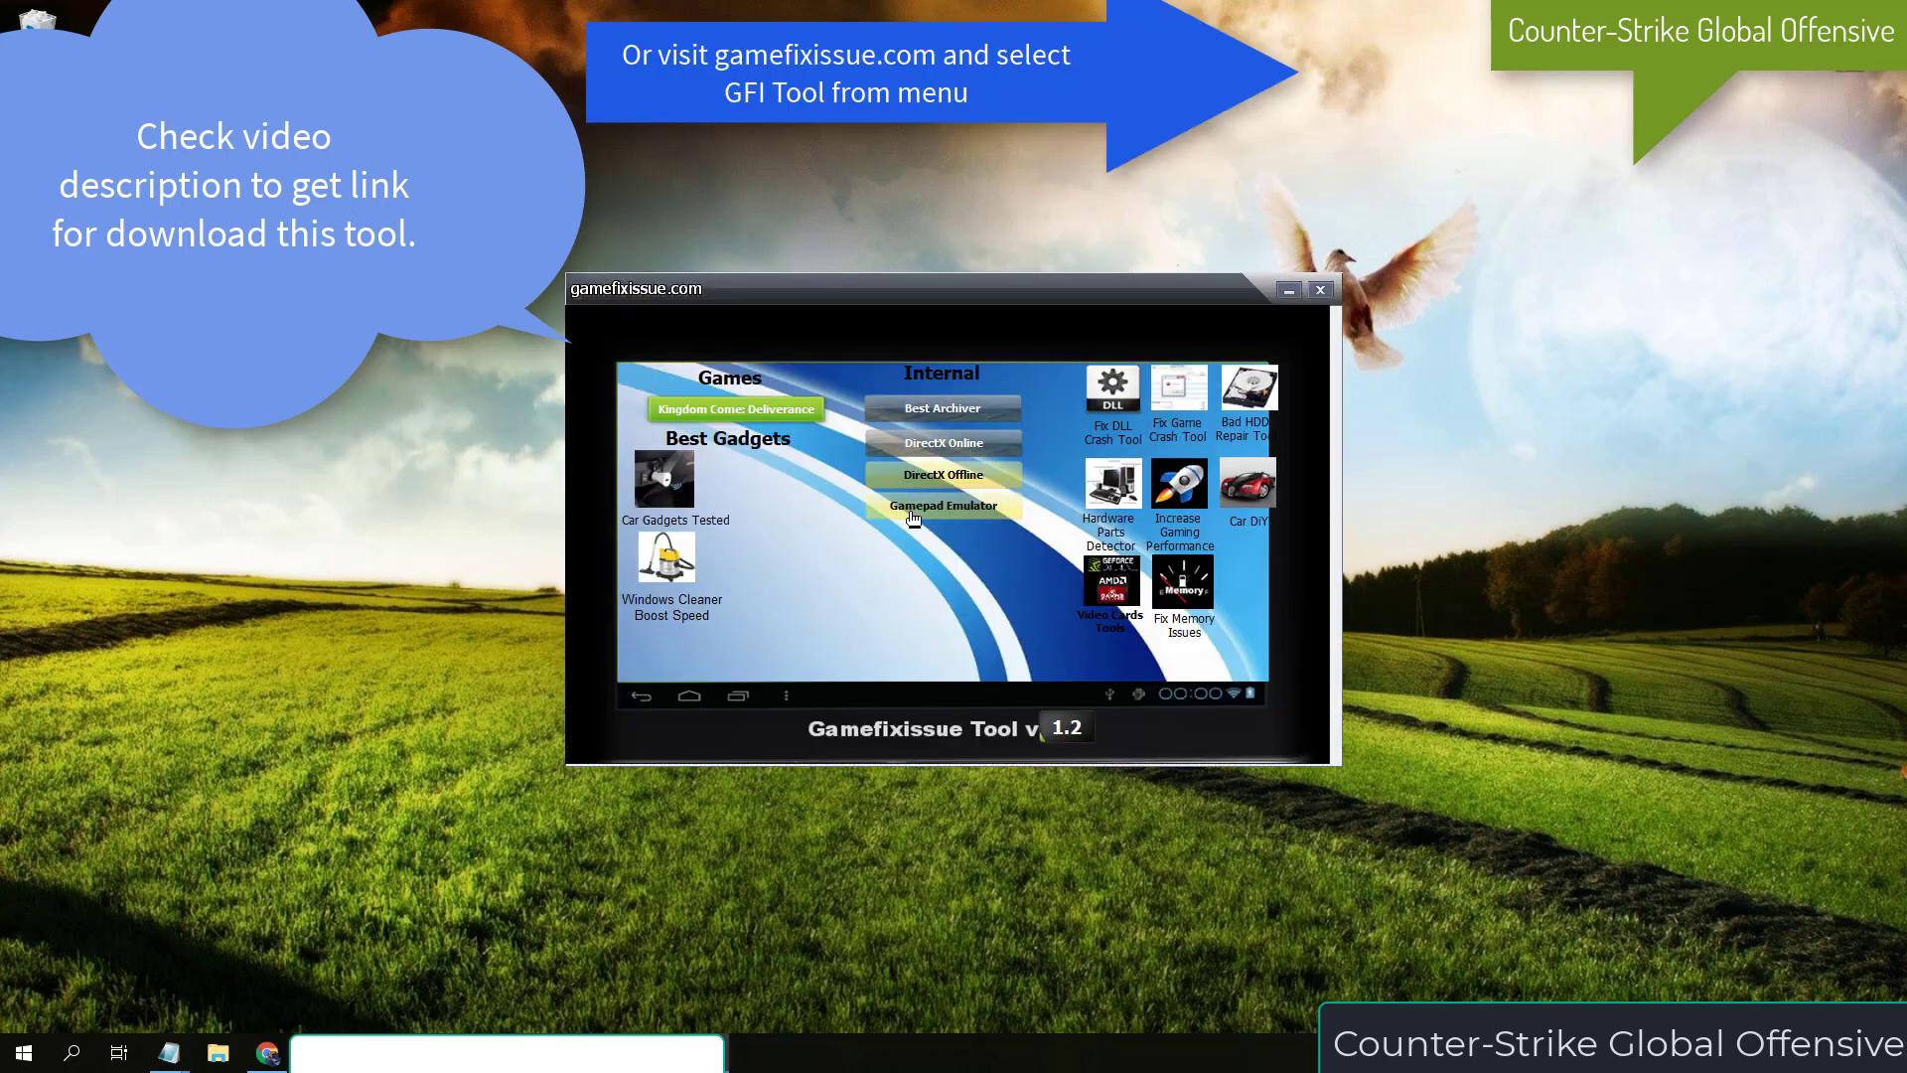
click(912, 517)
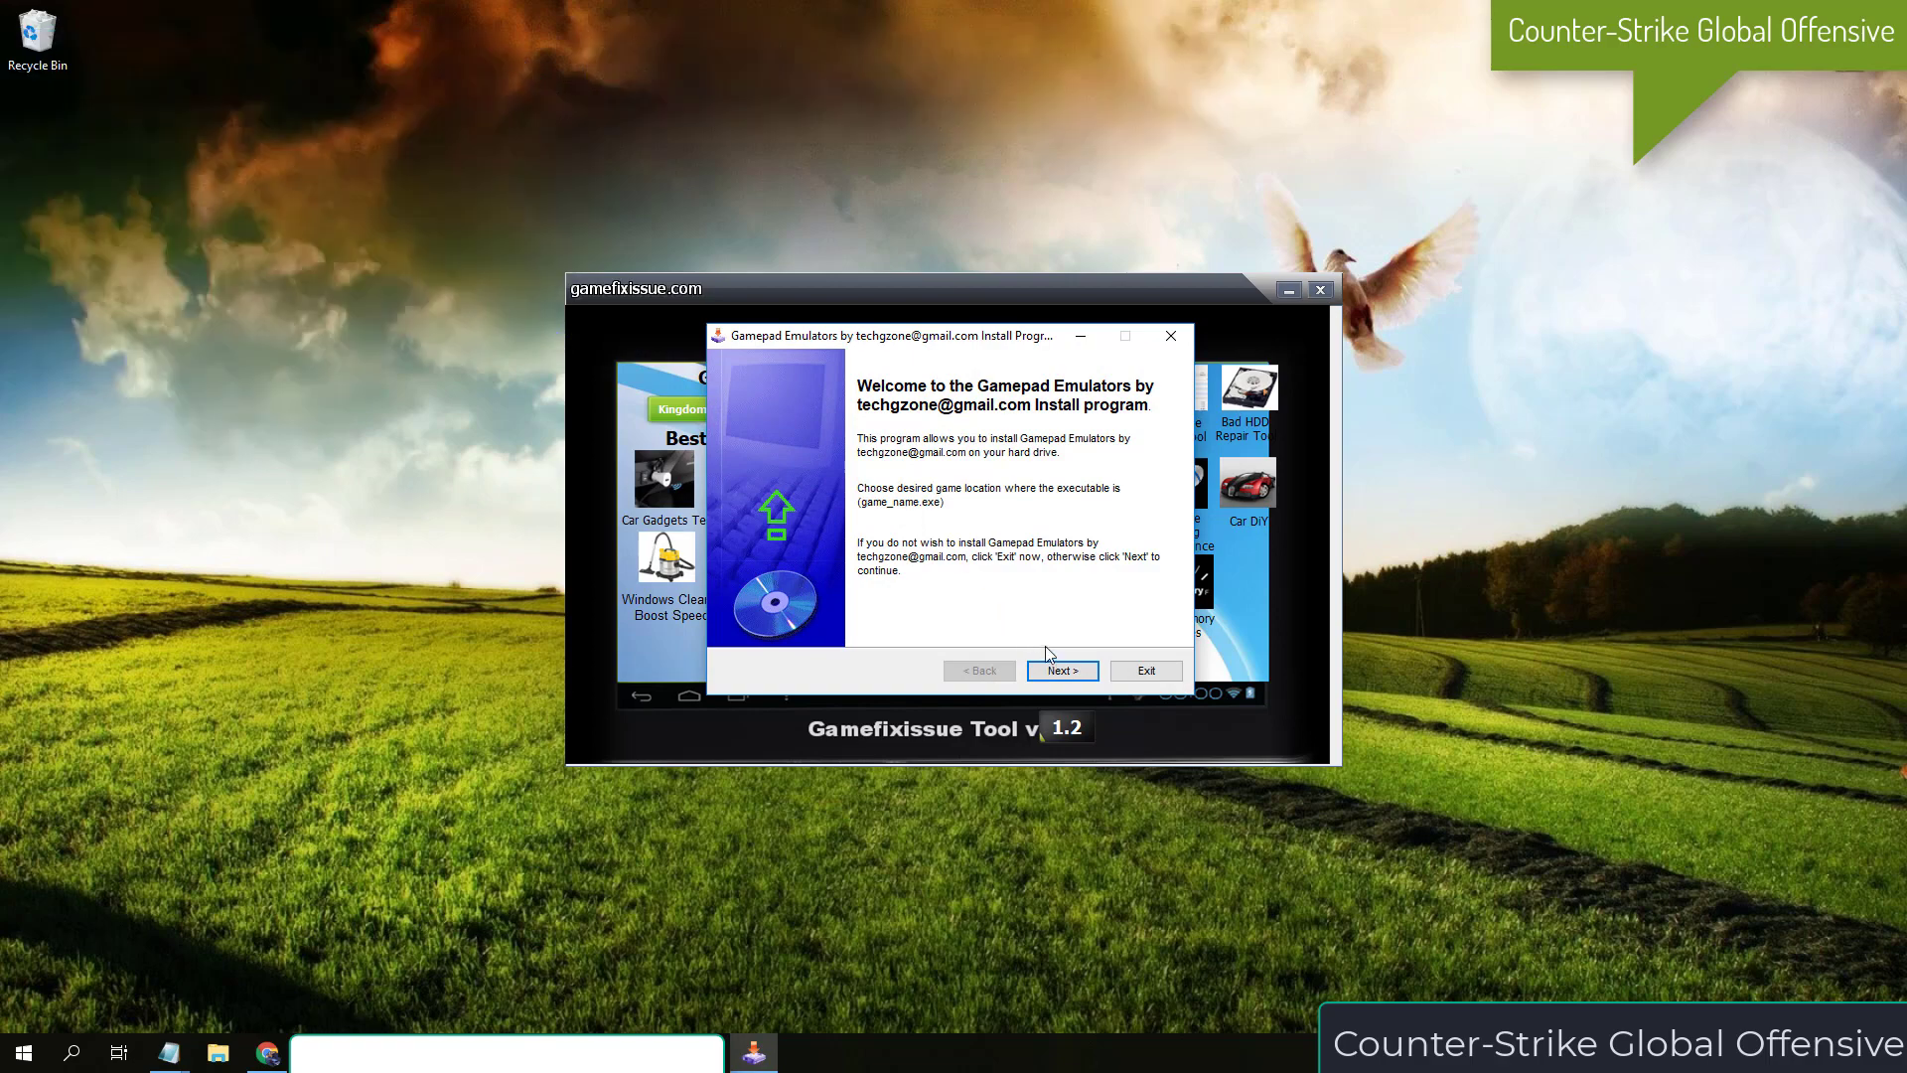
click(1059, 671)
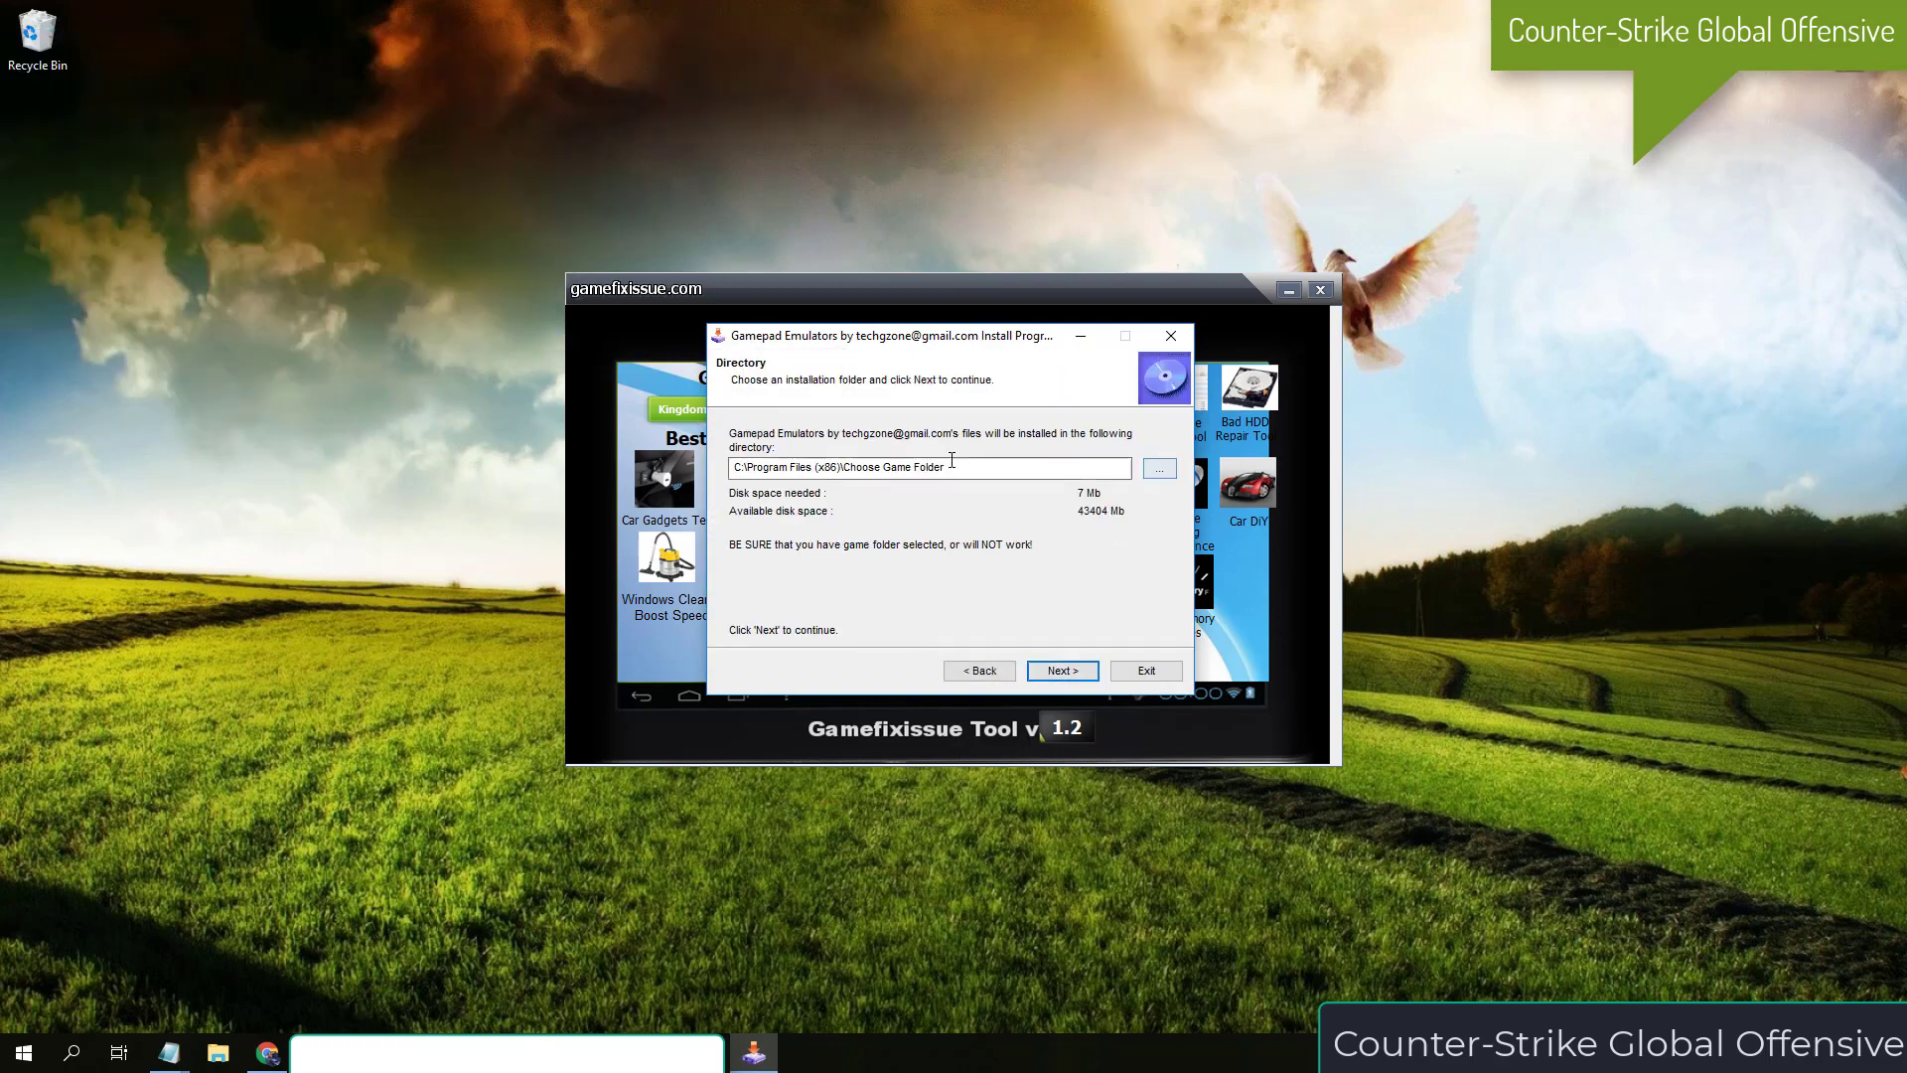
Install Gamepad Emulators into the Just Cause 4 folder within Steam Folder for Games on Gaming (F:), and exit the installer.
drag(1129, 467, 732, 466)
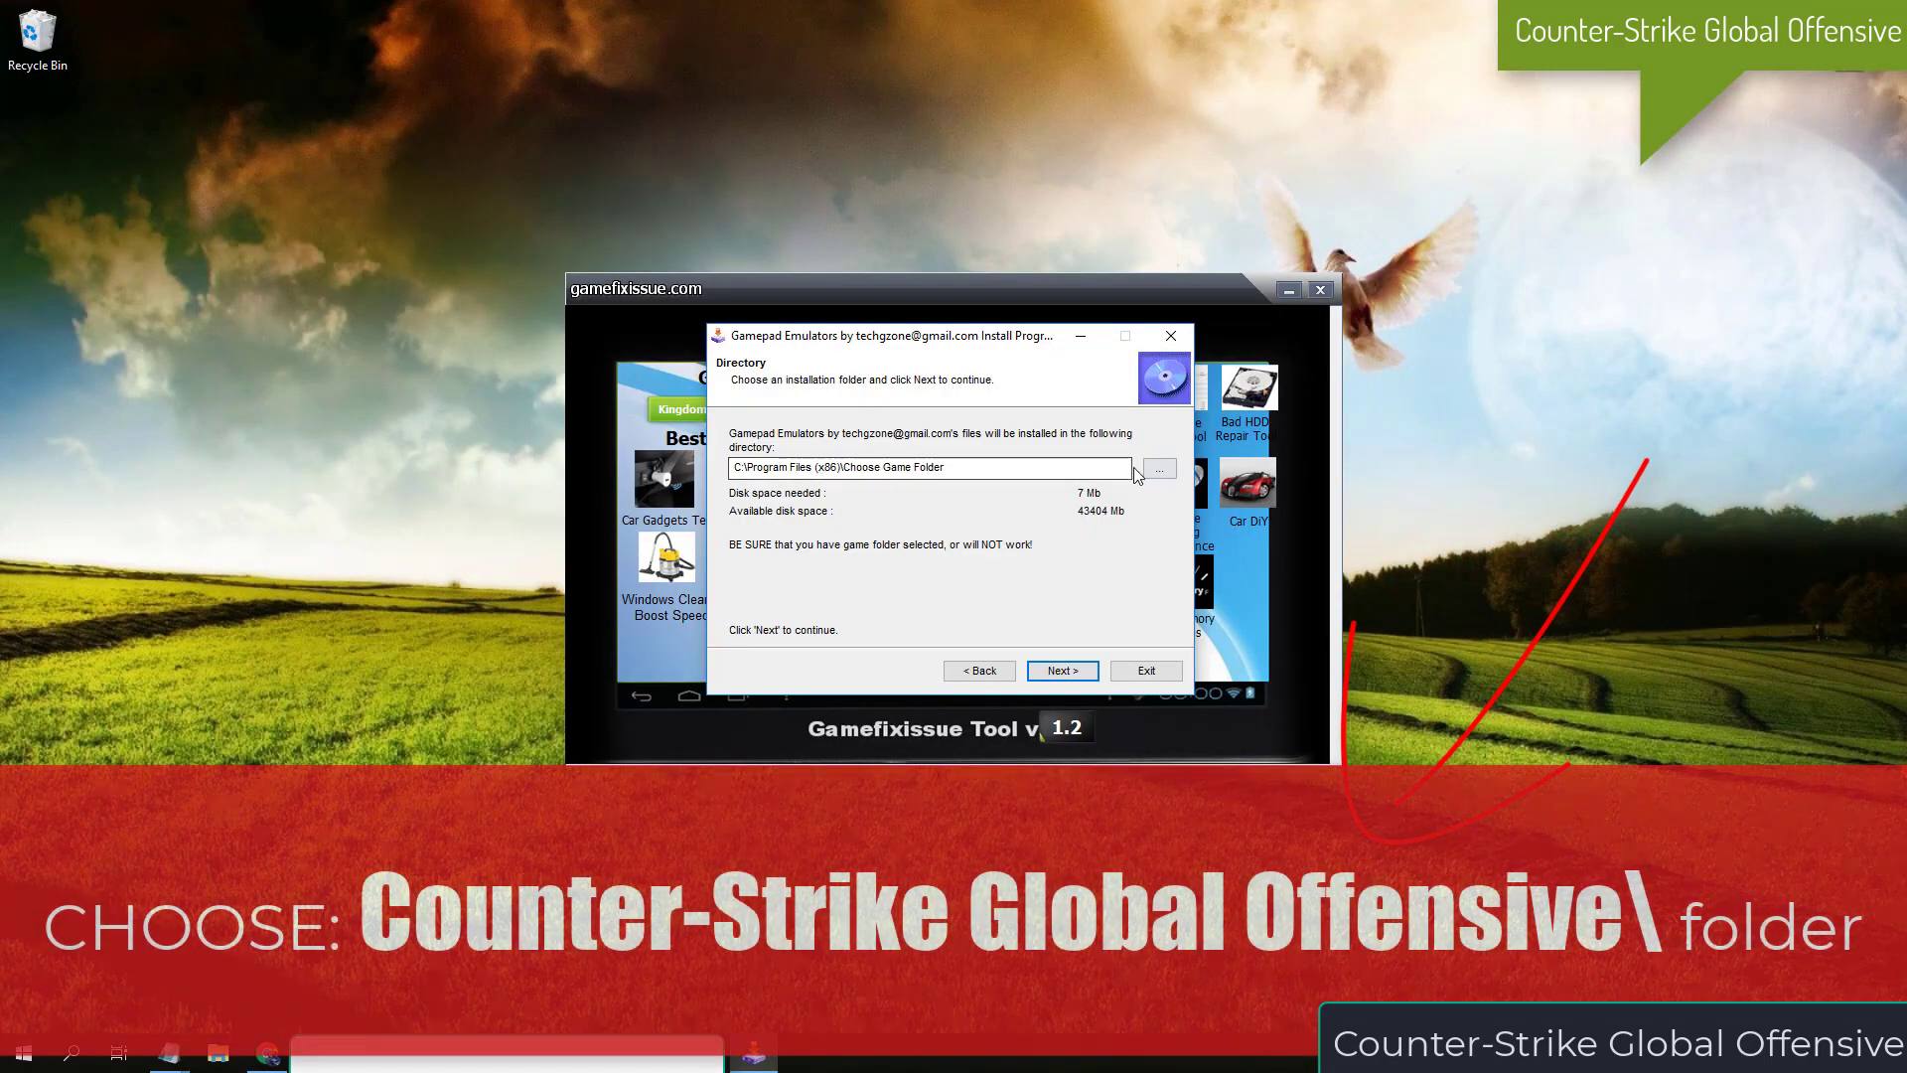
click(1160, 469)
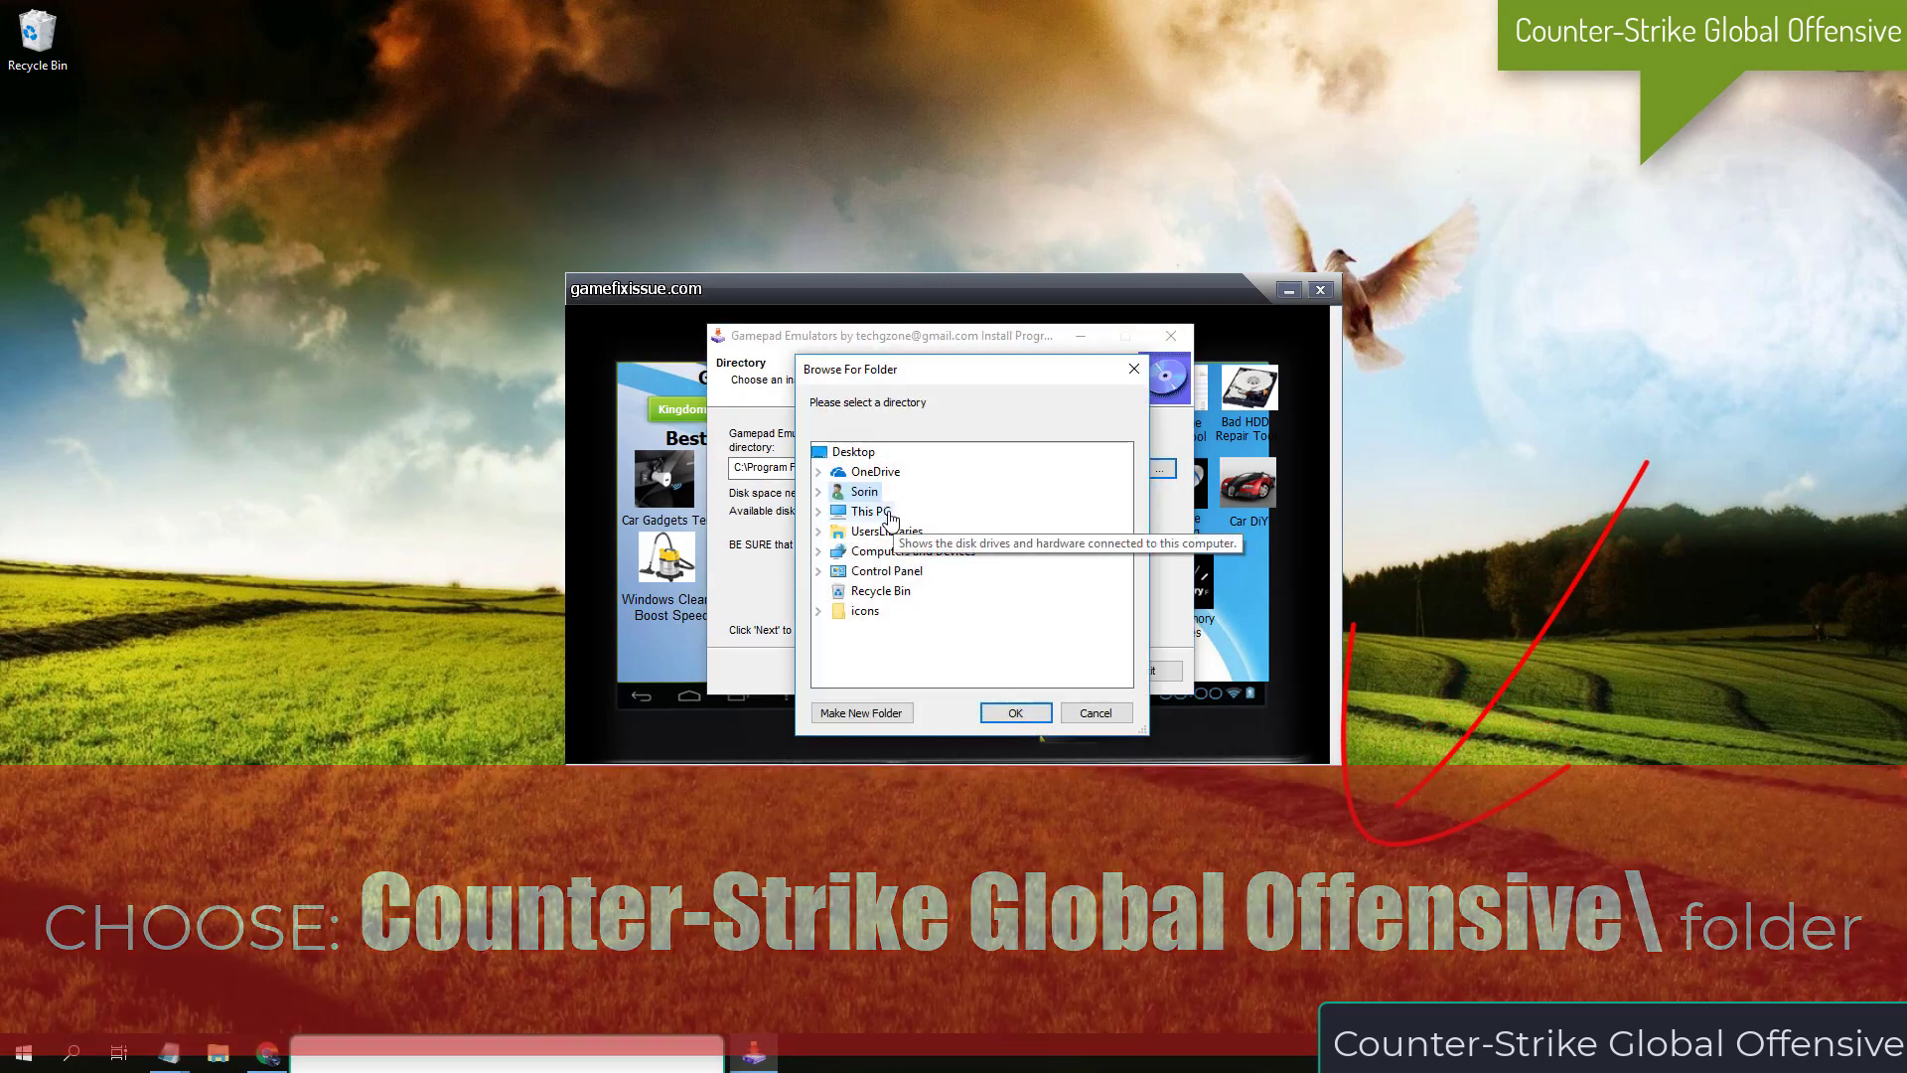
double_click(871, 512)
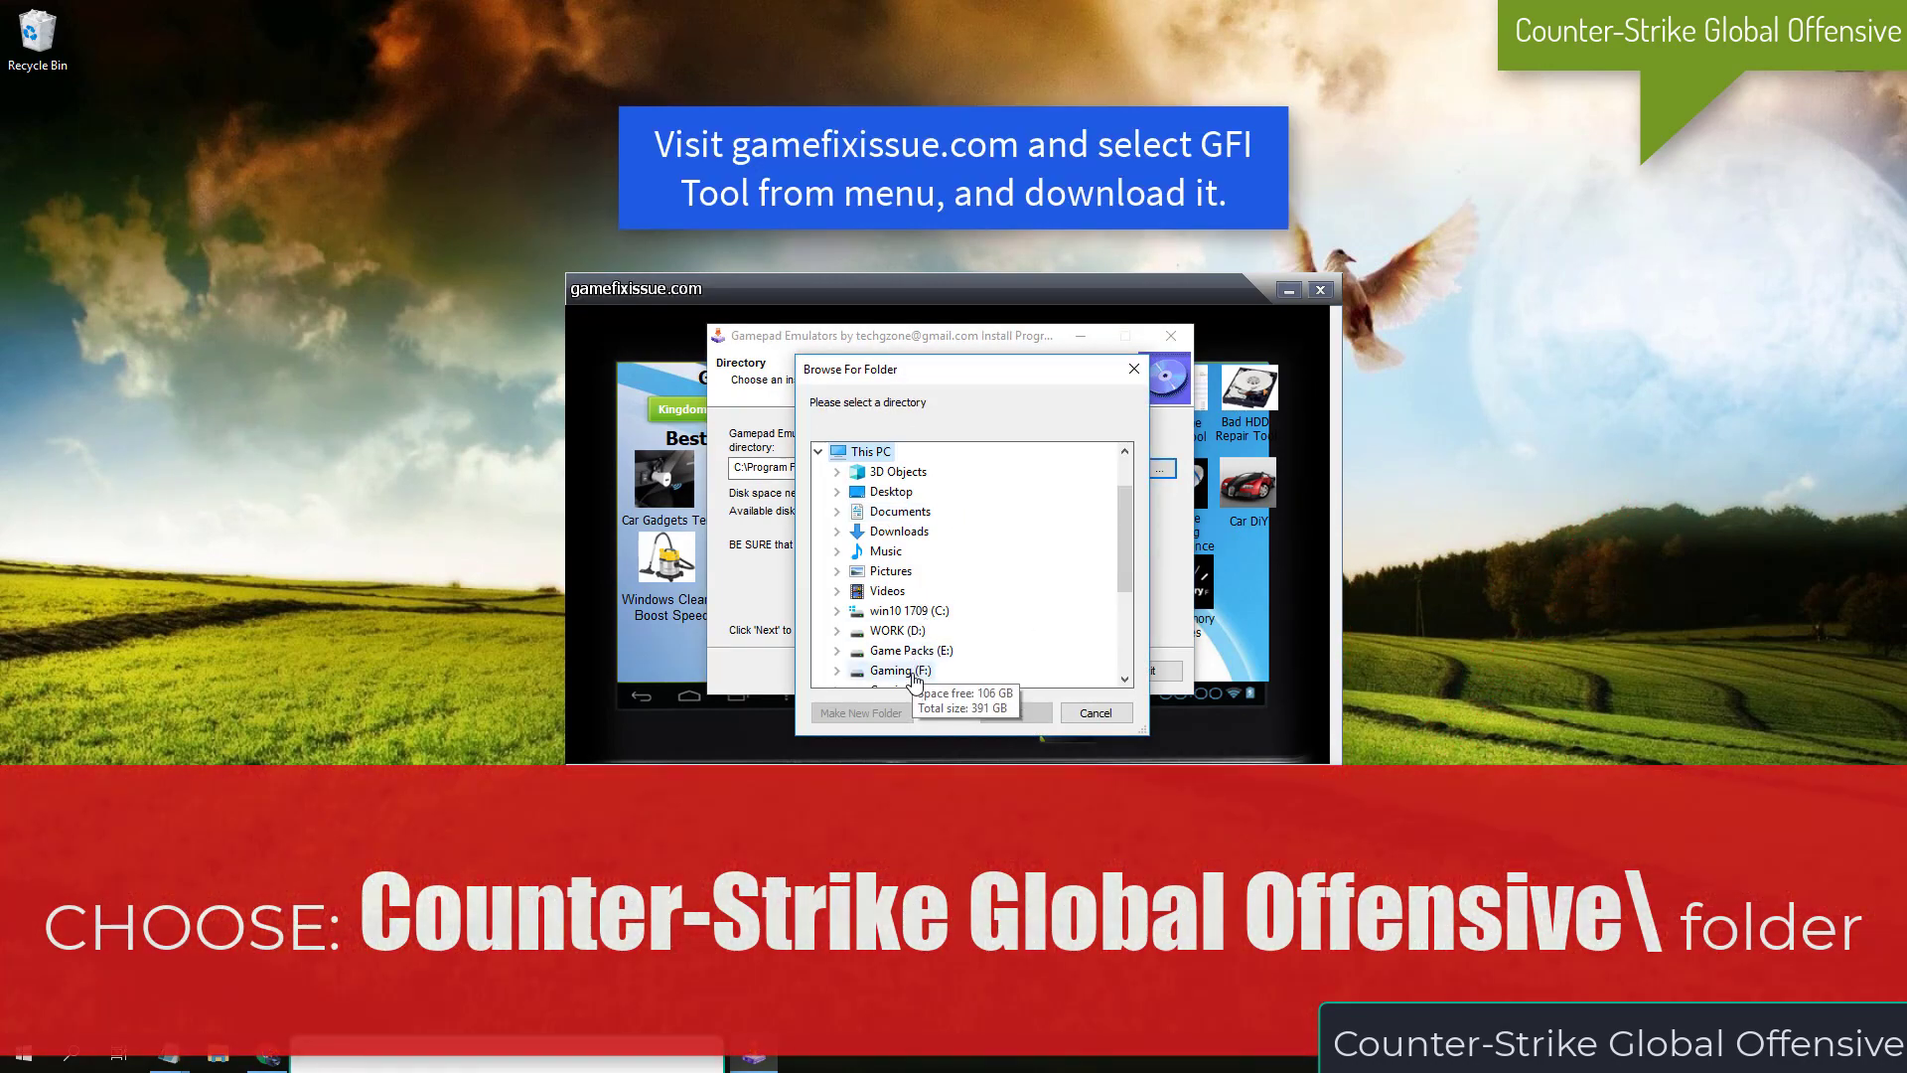
double_click(894, 670)
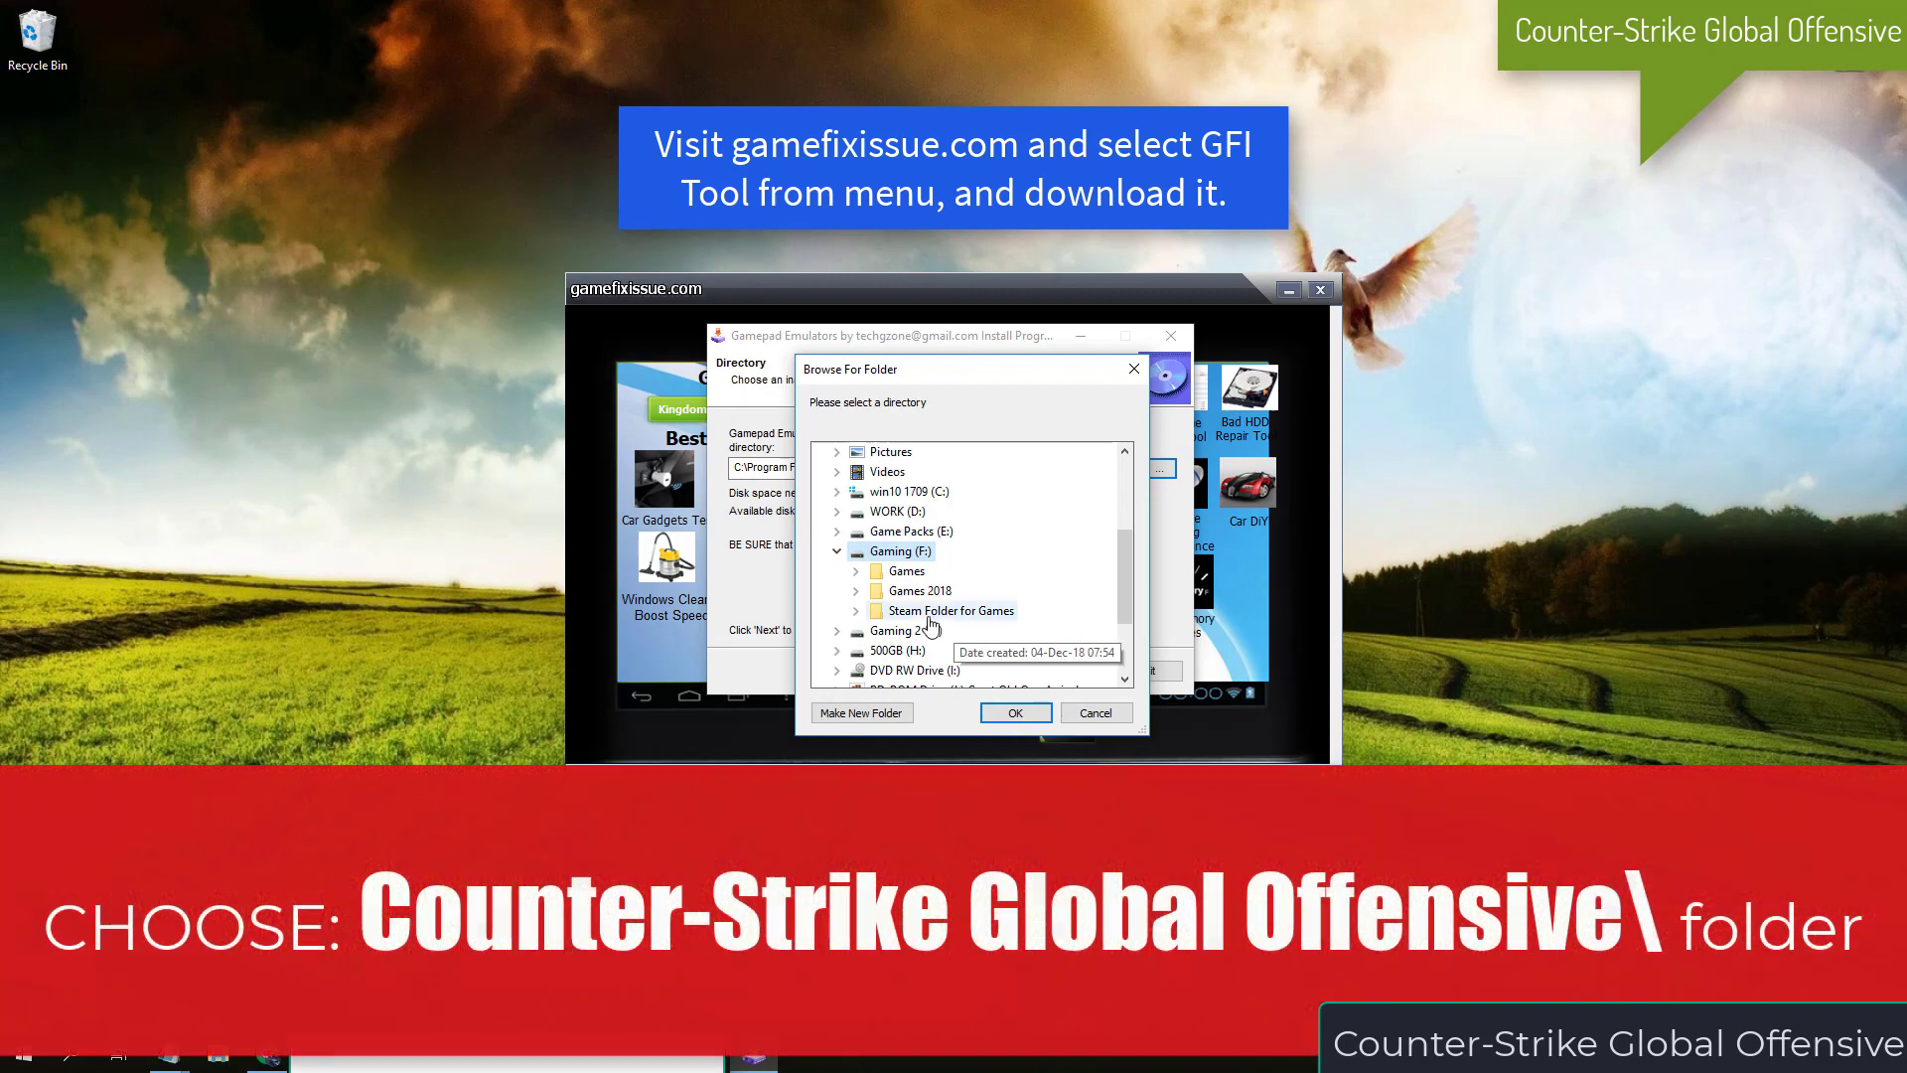
double_click(924, 610)
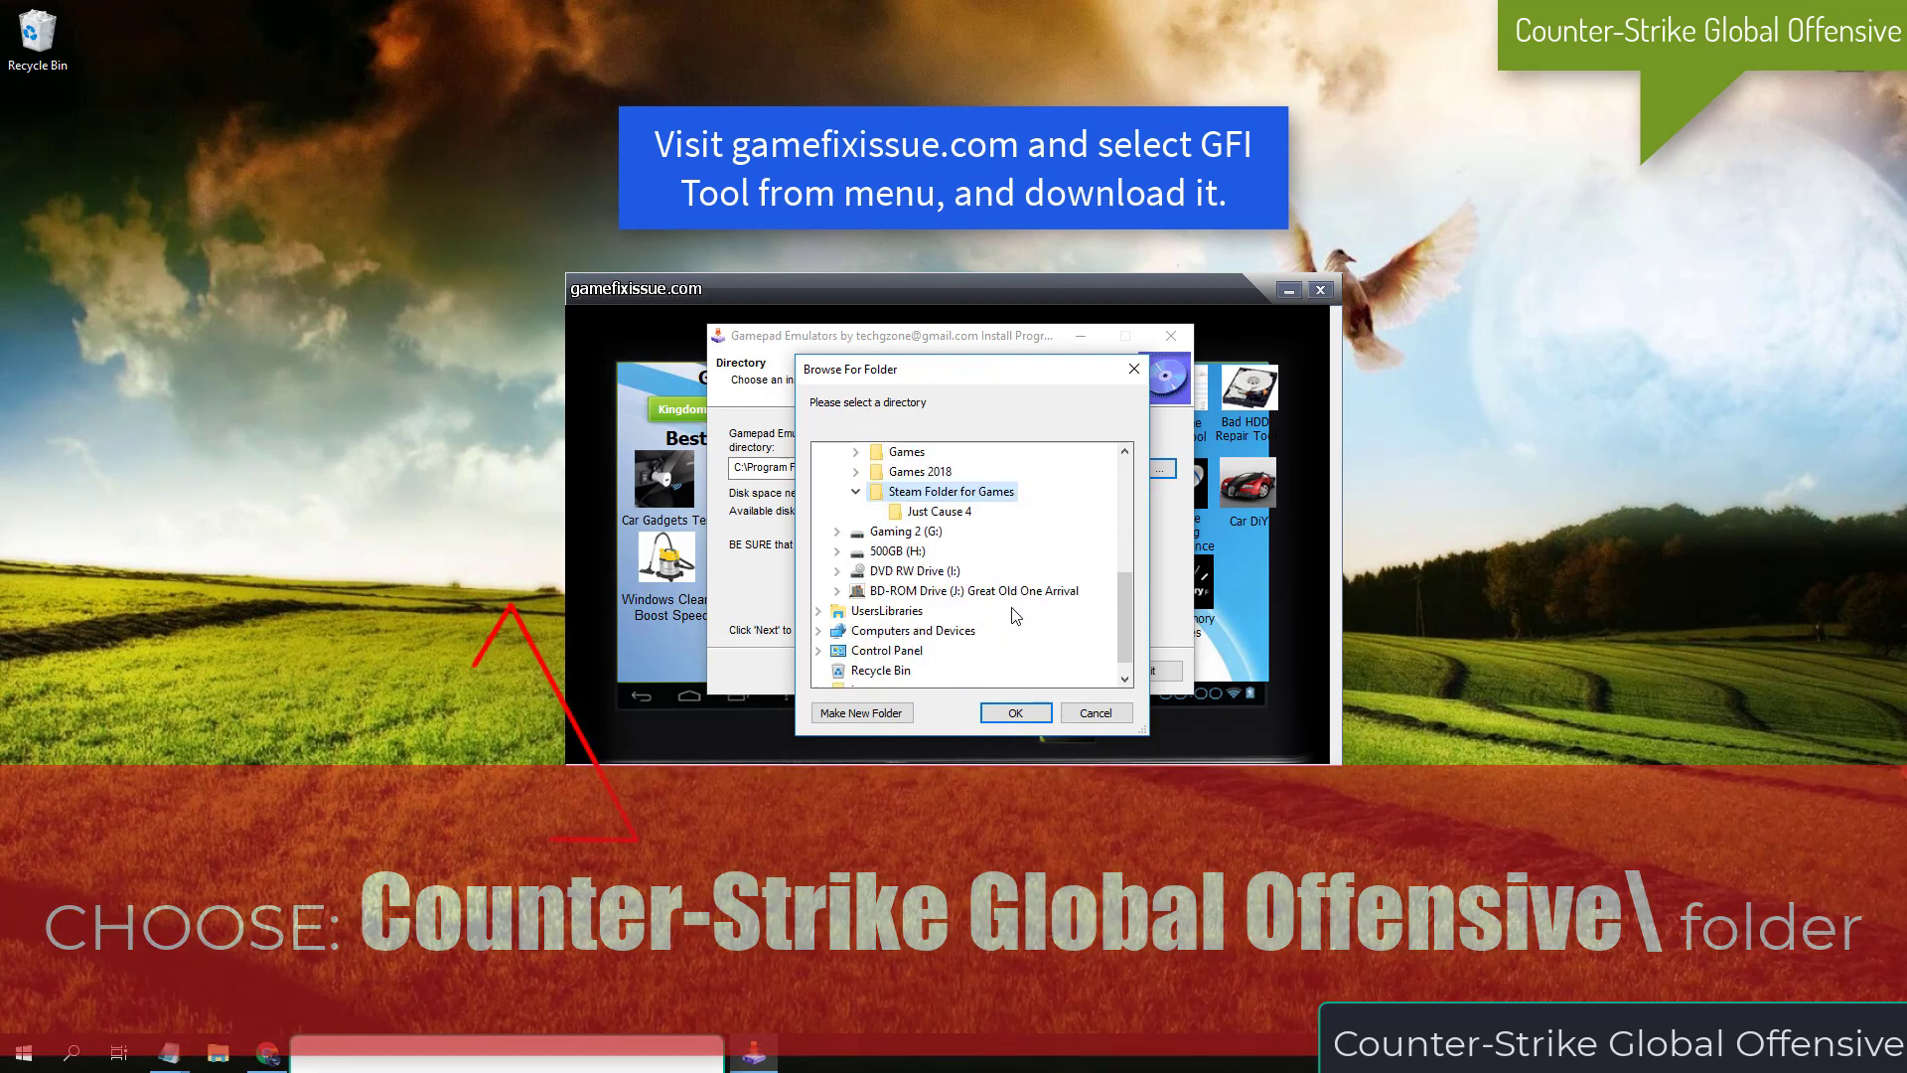
click(951, 513)
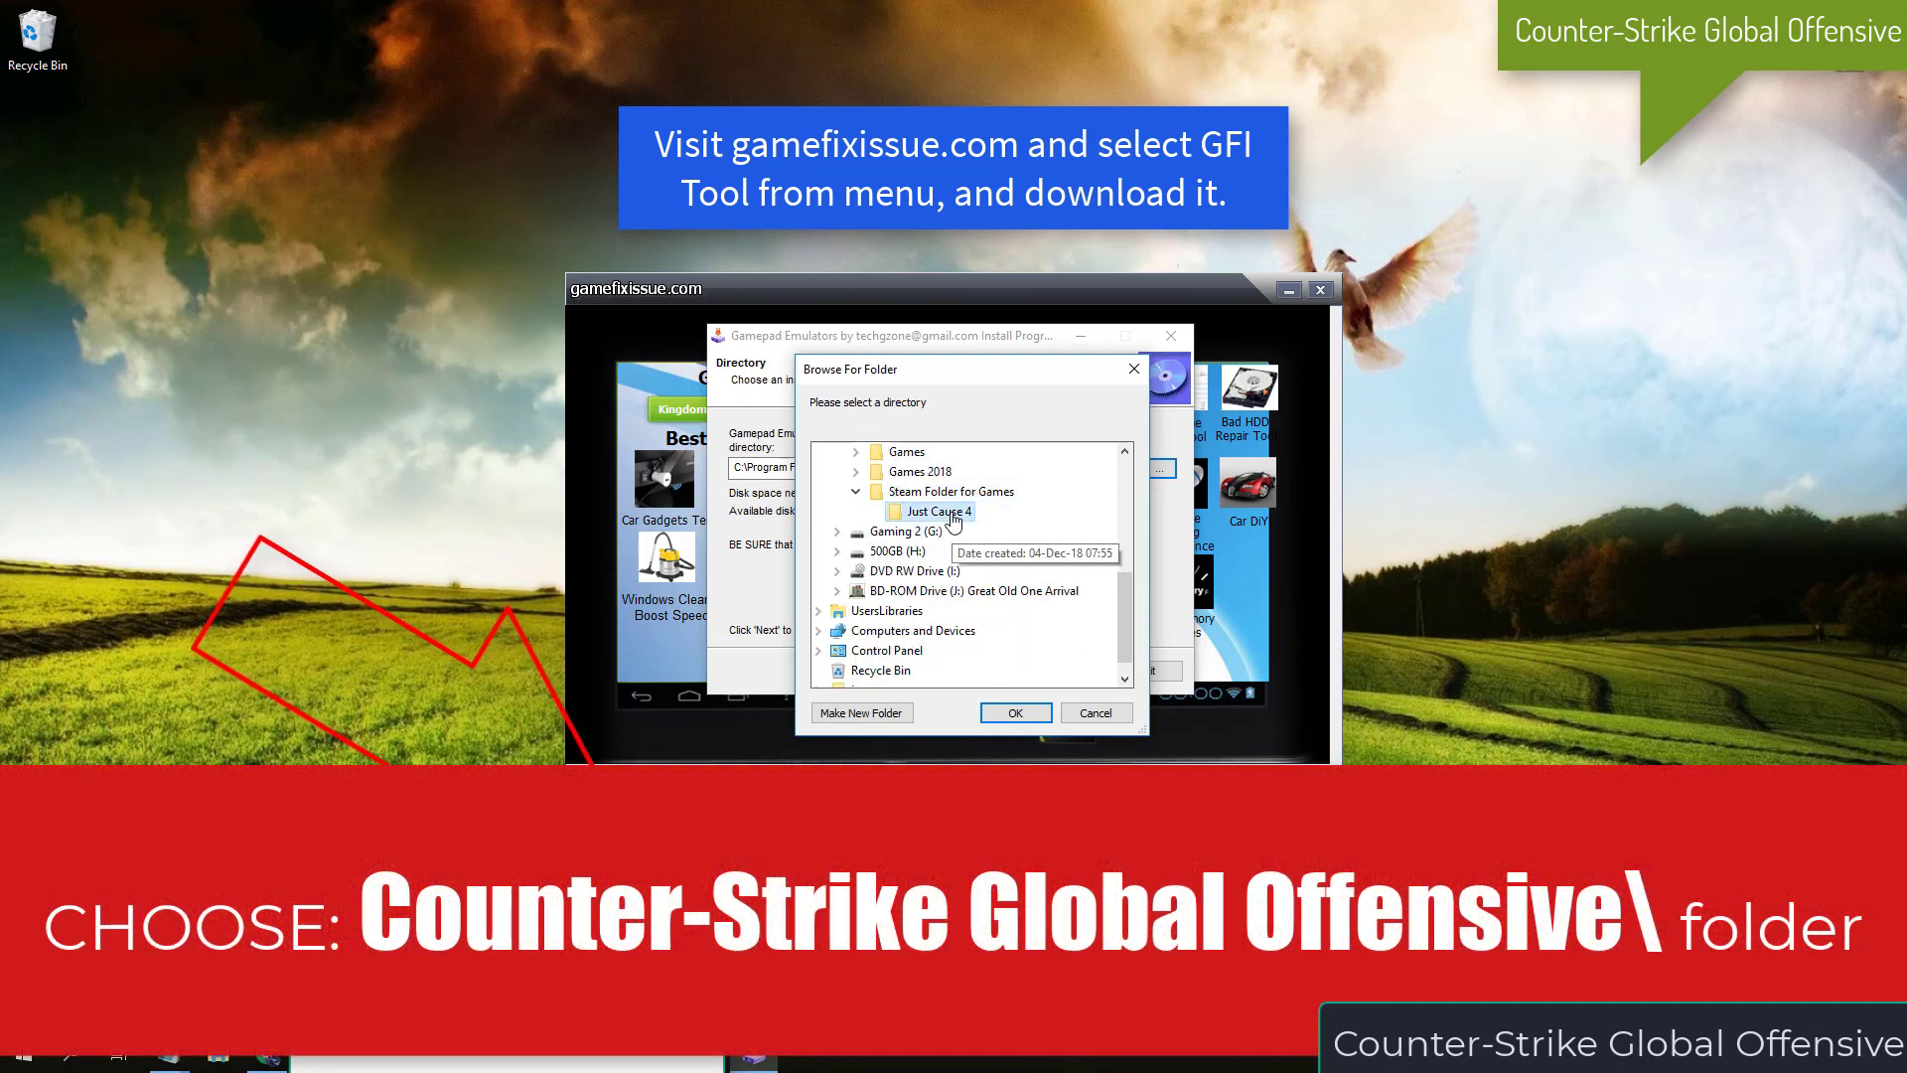
click(1017, 713)
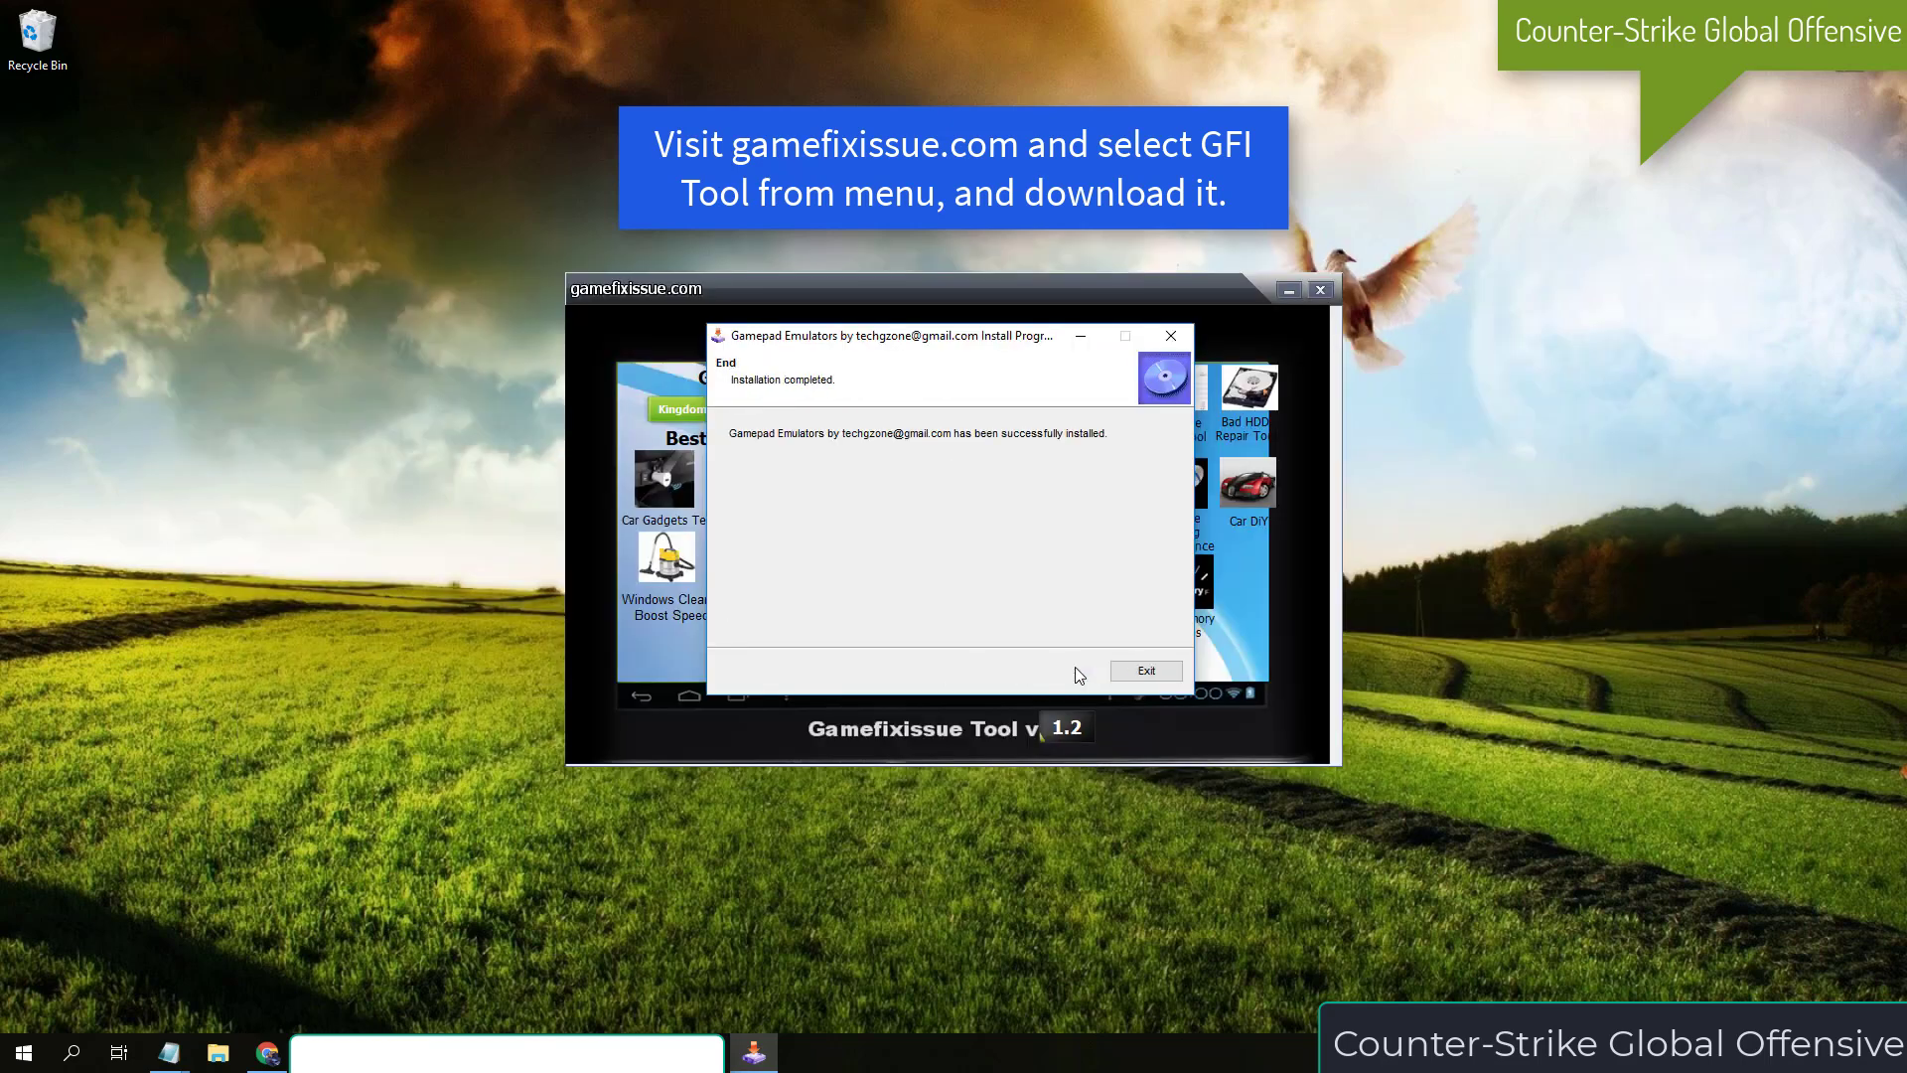
click(1145, 672)
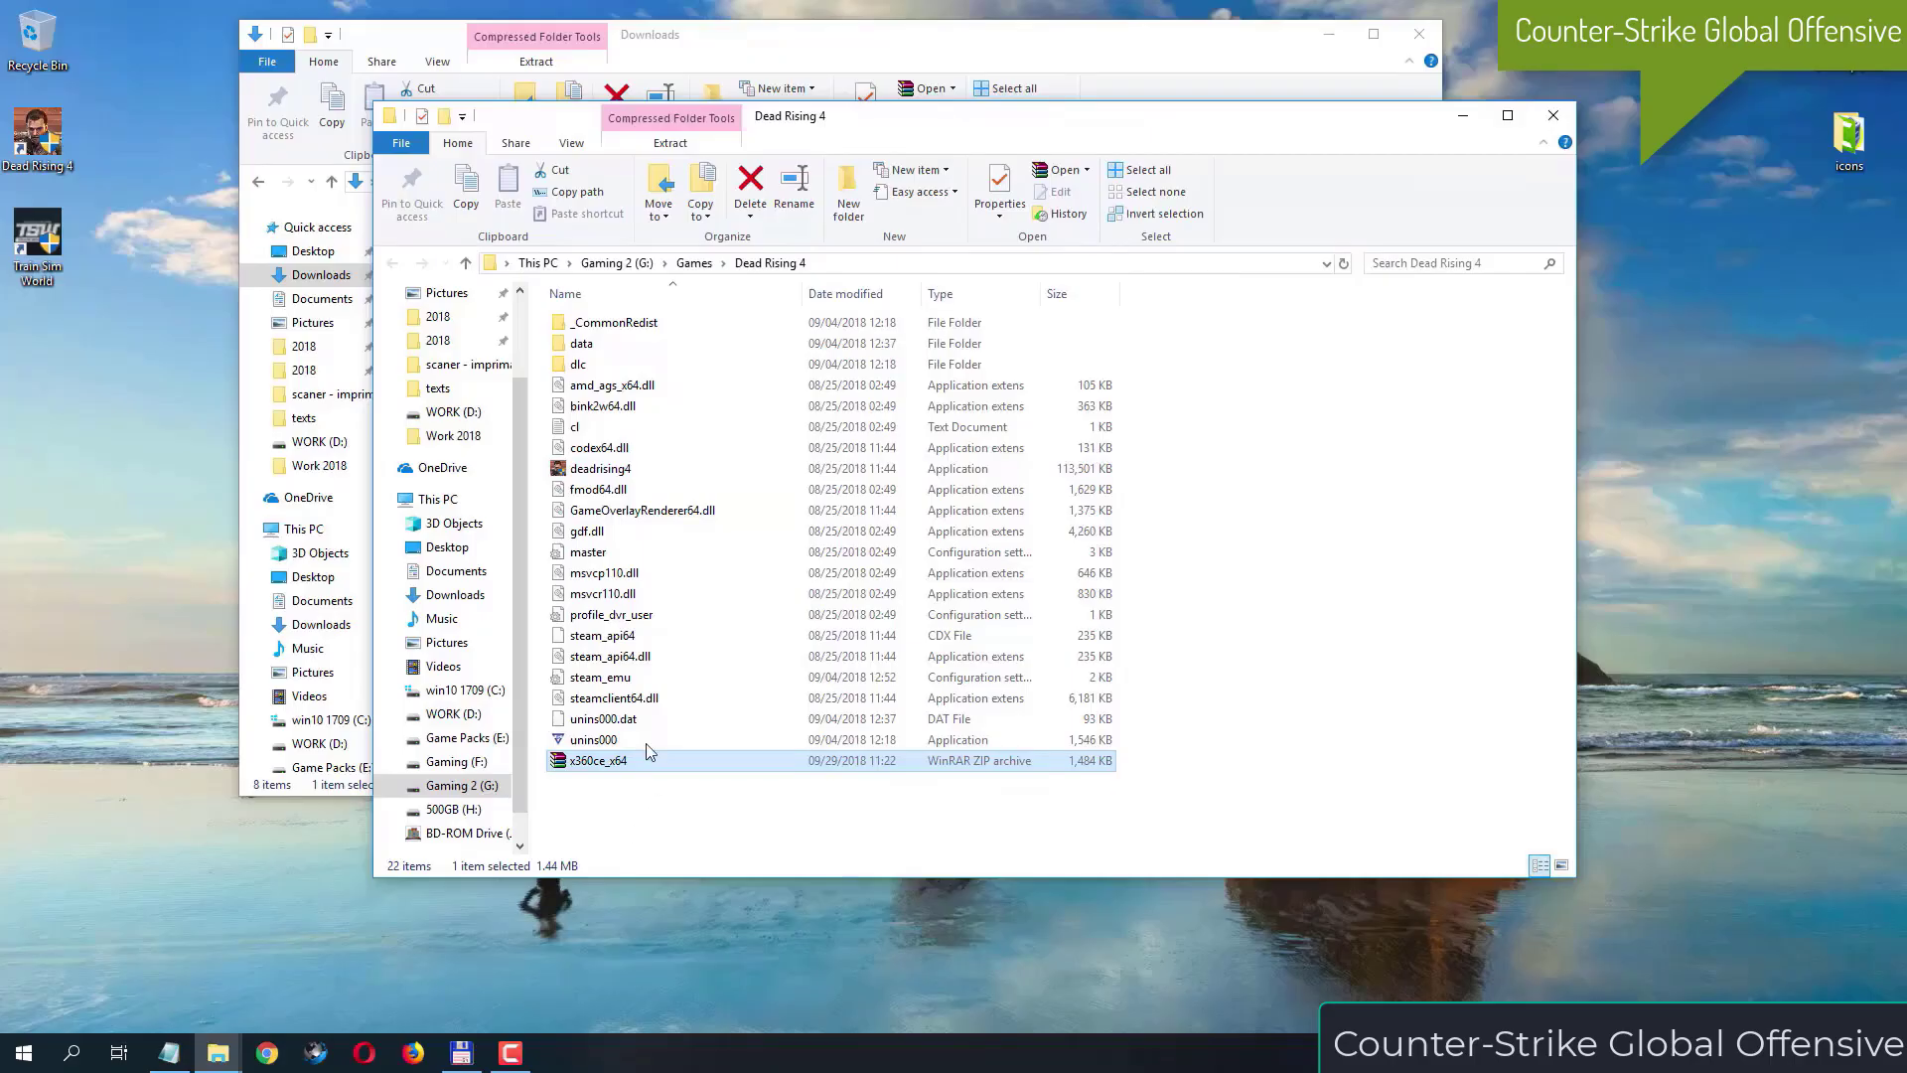
Extract the x360ce_x64 archive directly into the Dead Rising 4 folder with 7-Zip and launch the extracted x360ce_x64 application.
right_click(629, 765)
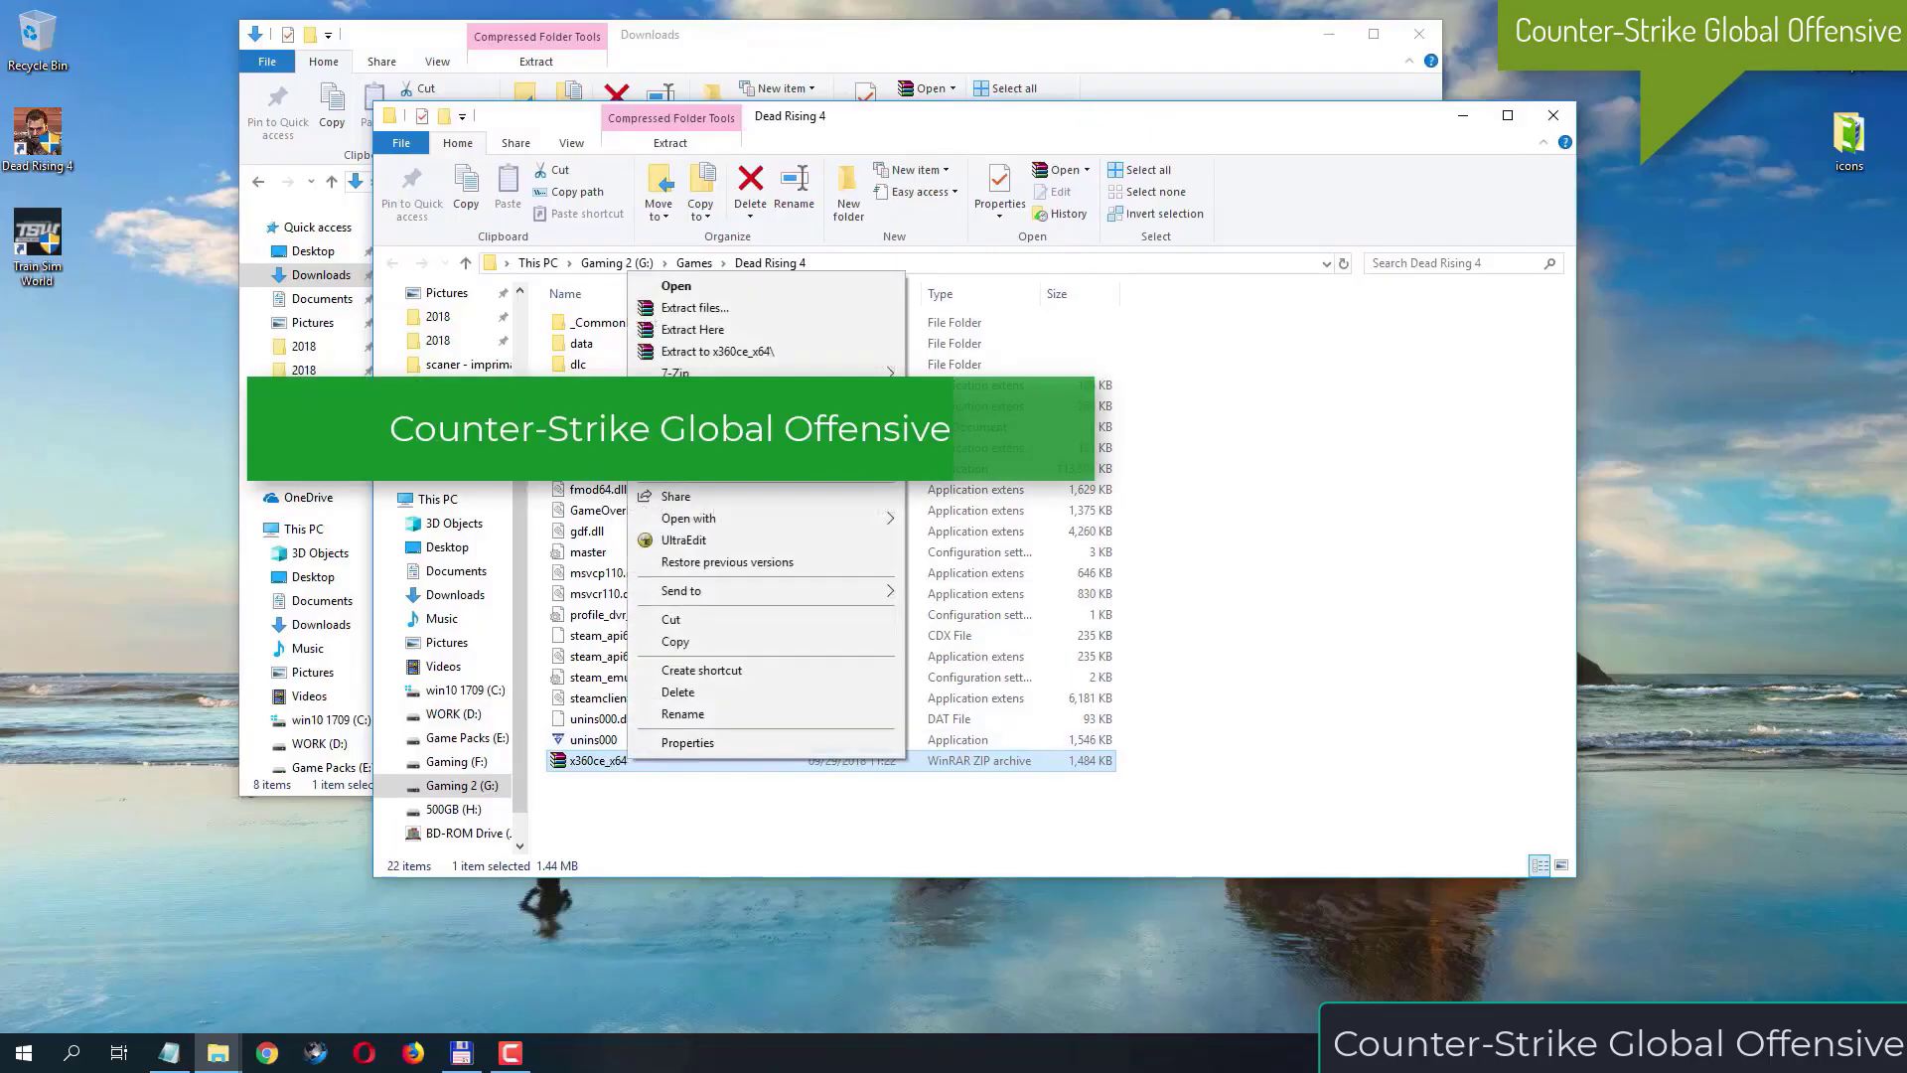
mouse_move(701, 374)
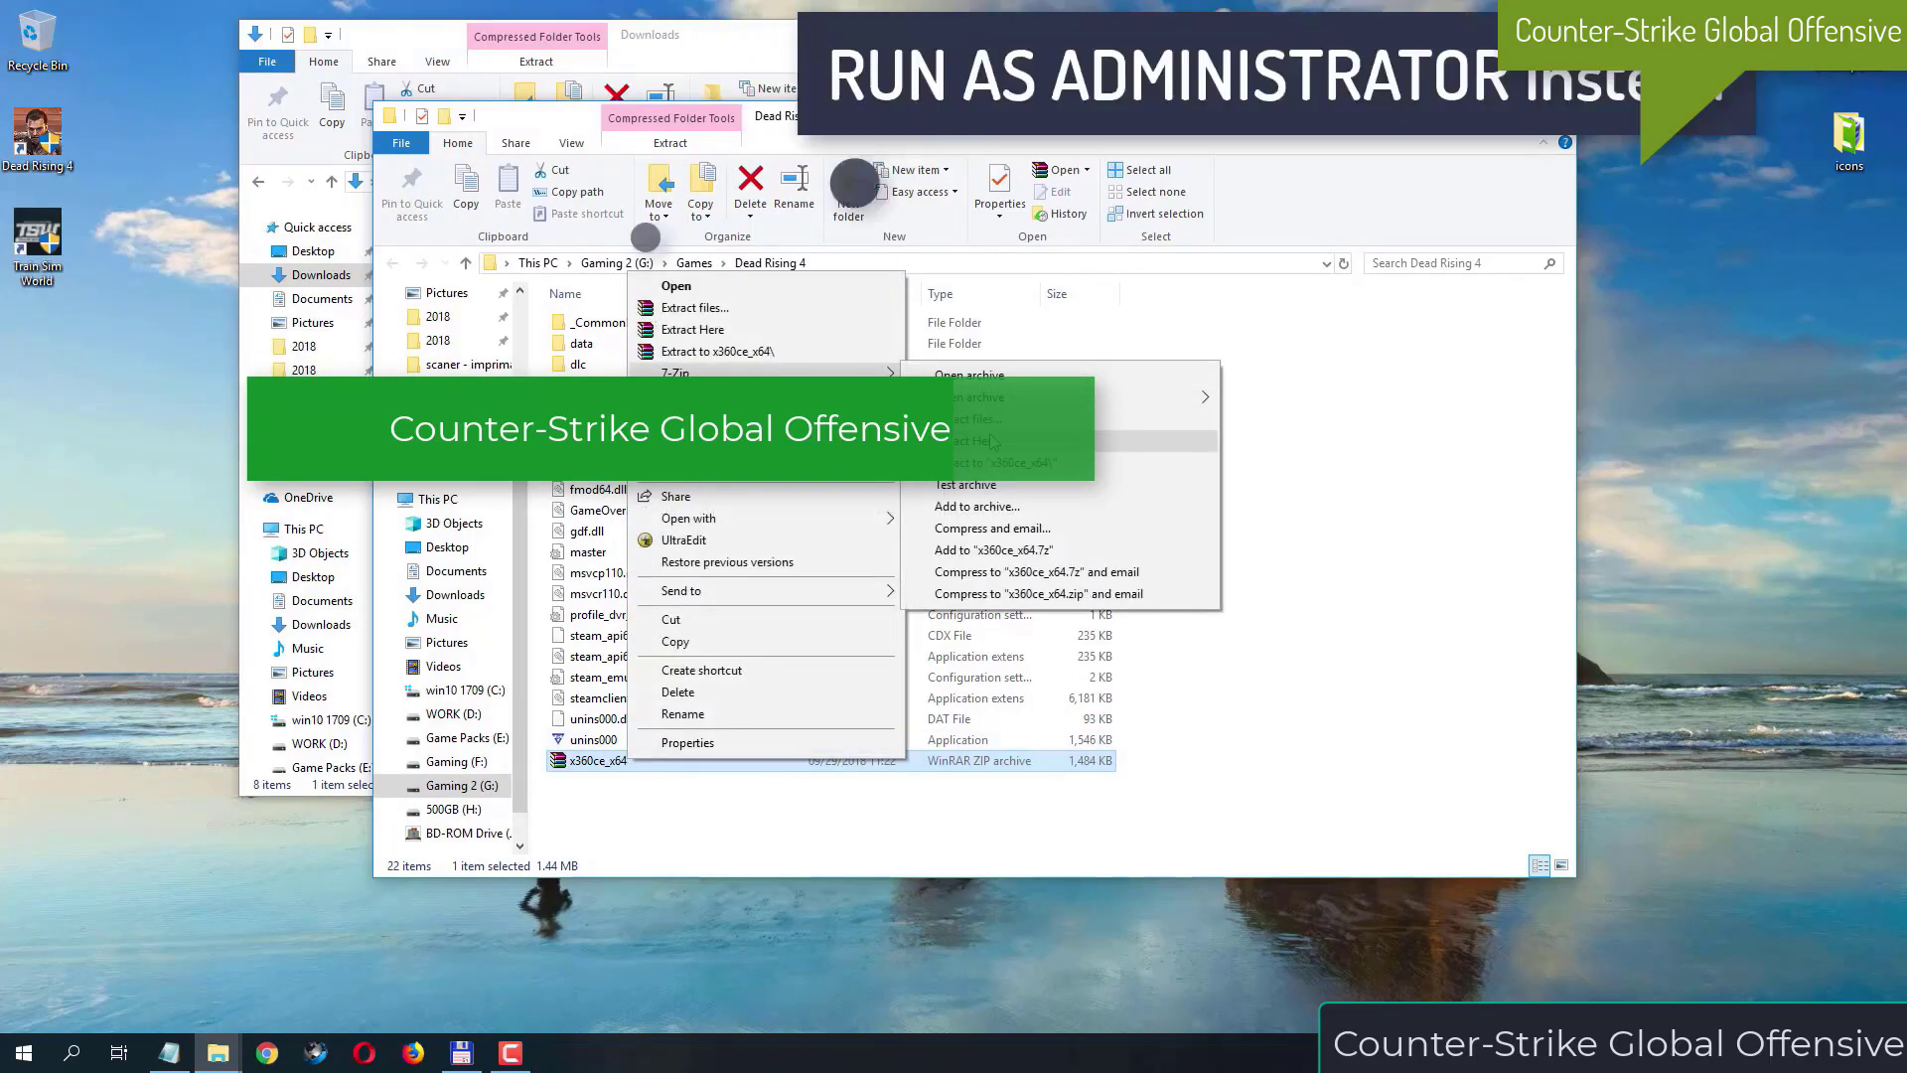
click(1023, 446)
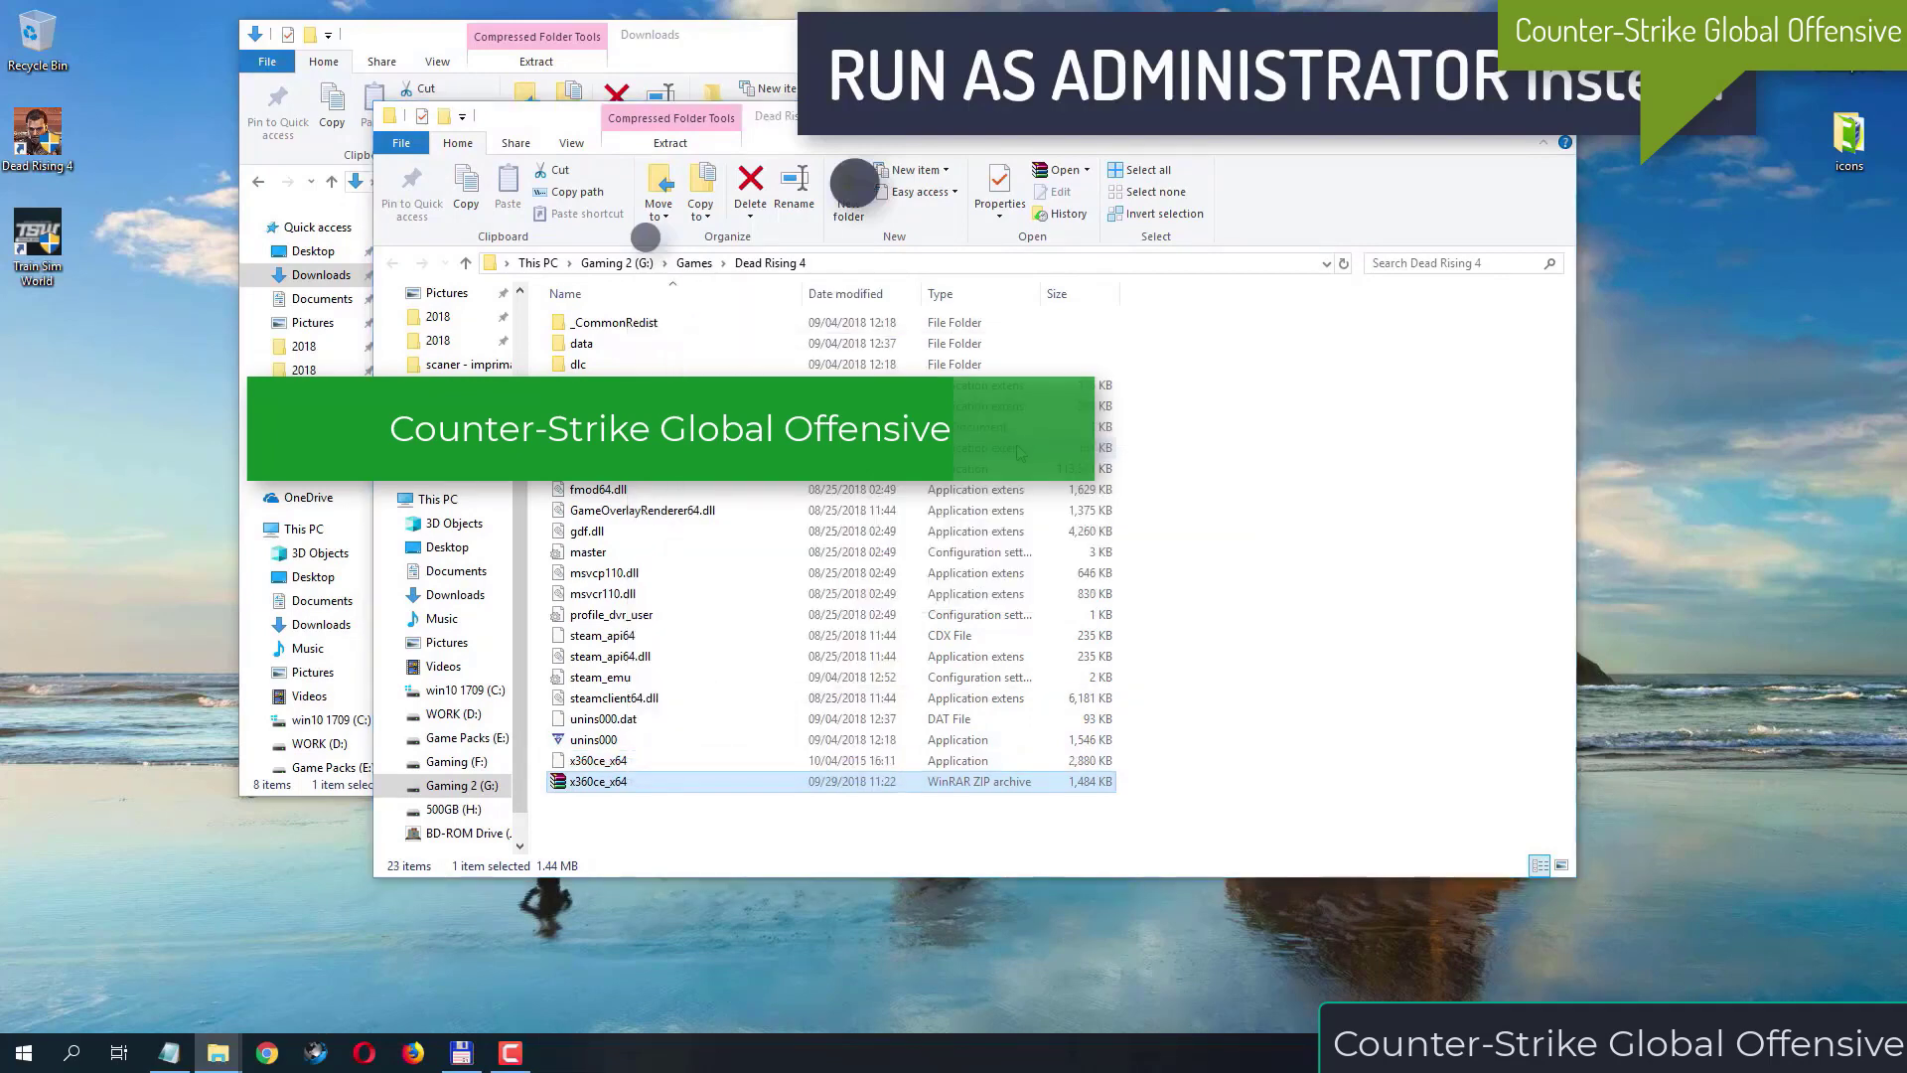
click(658, 762)
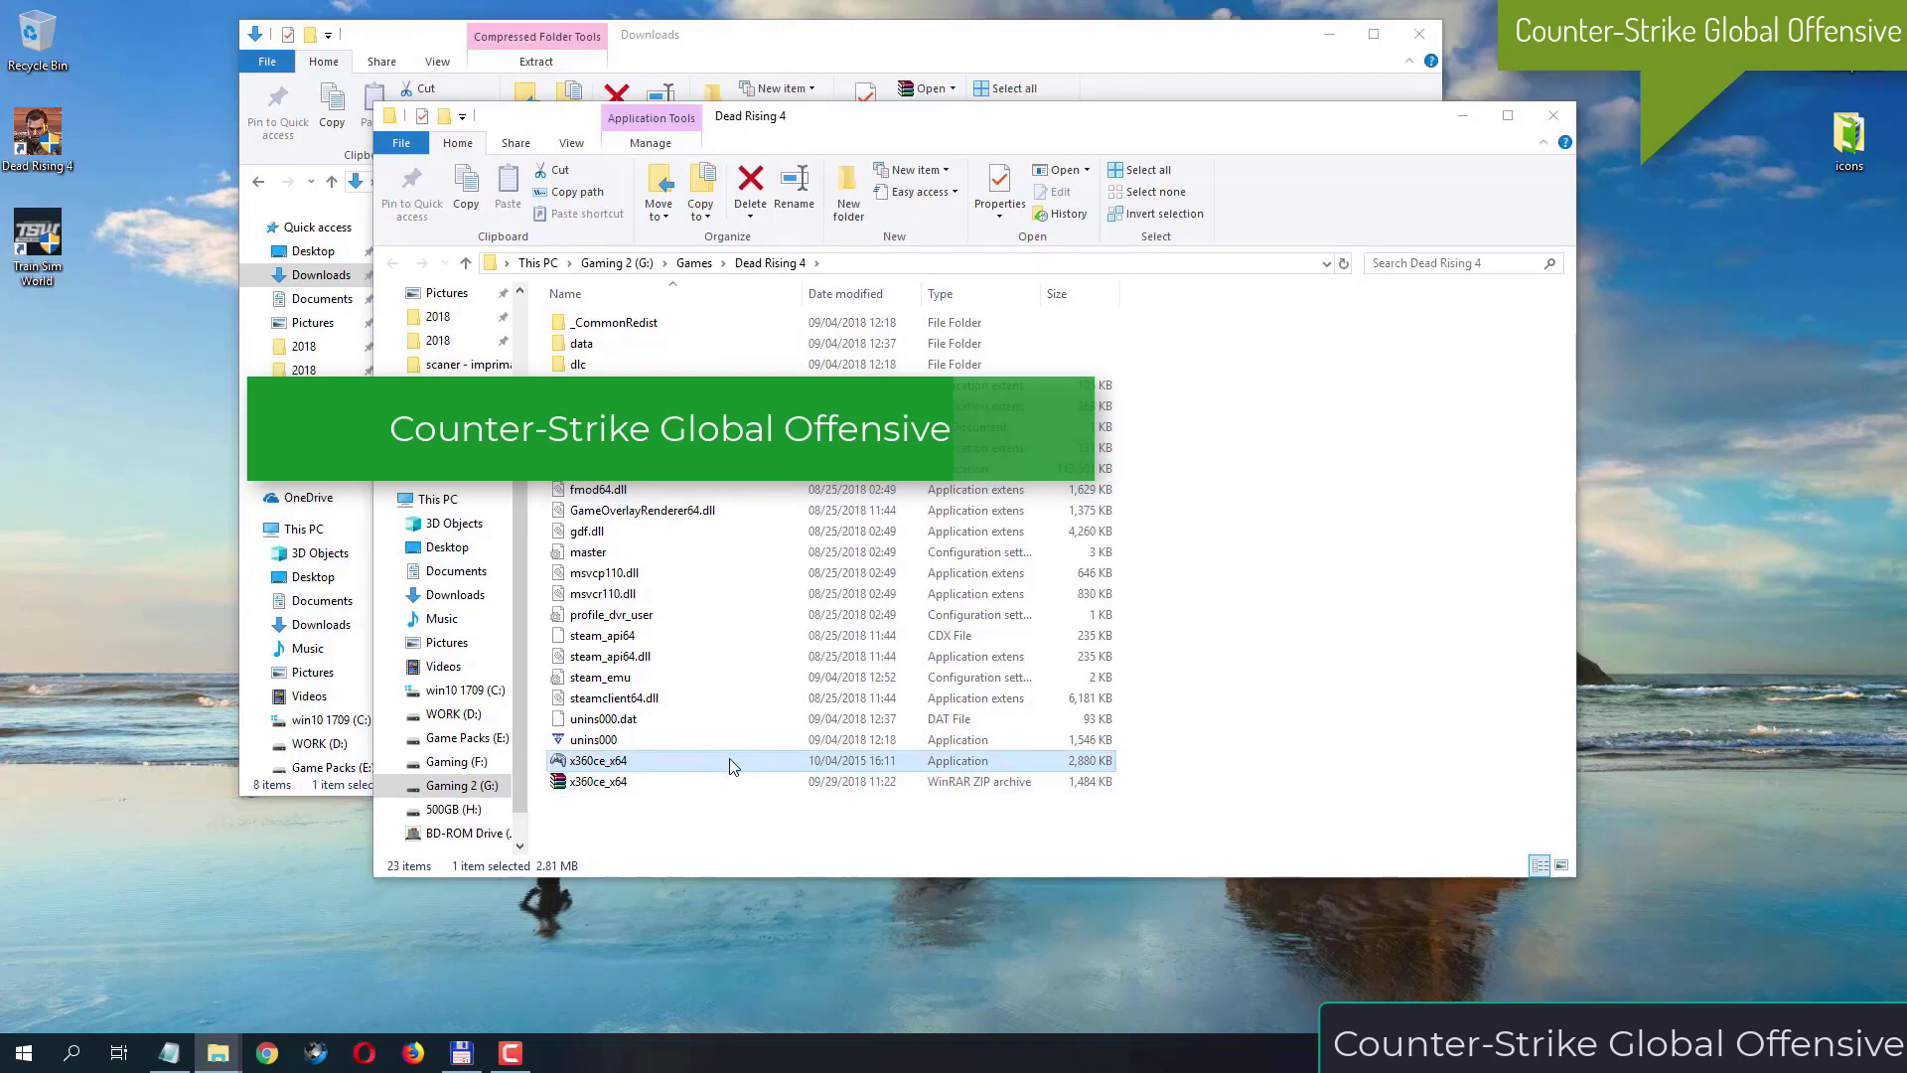
double_click(598, 761)
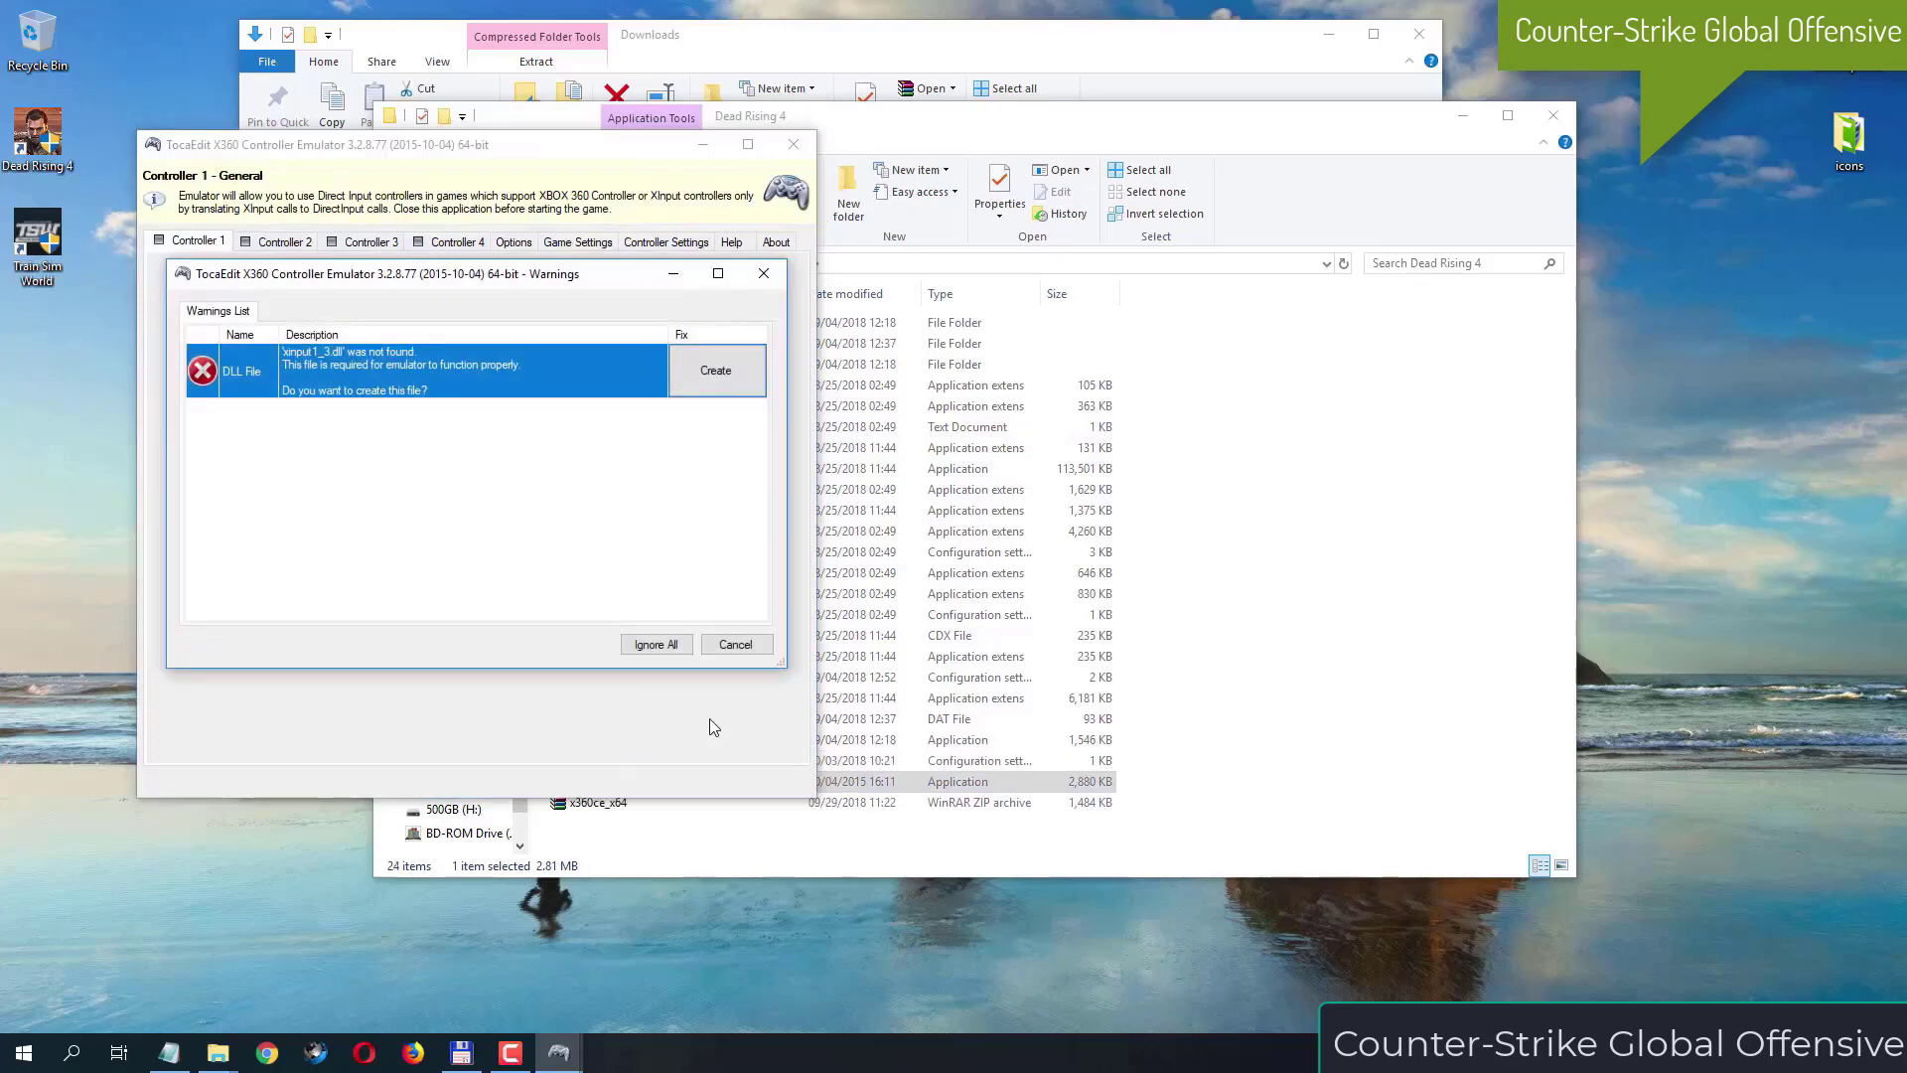
Create the missing xinput1_3.dll and search automatically for USB Gamepad settings, permanently allowing the emulator's outbound network traffic.
click(717, 373)
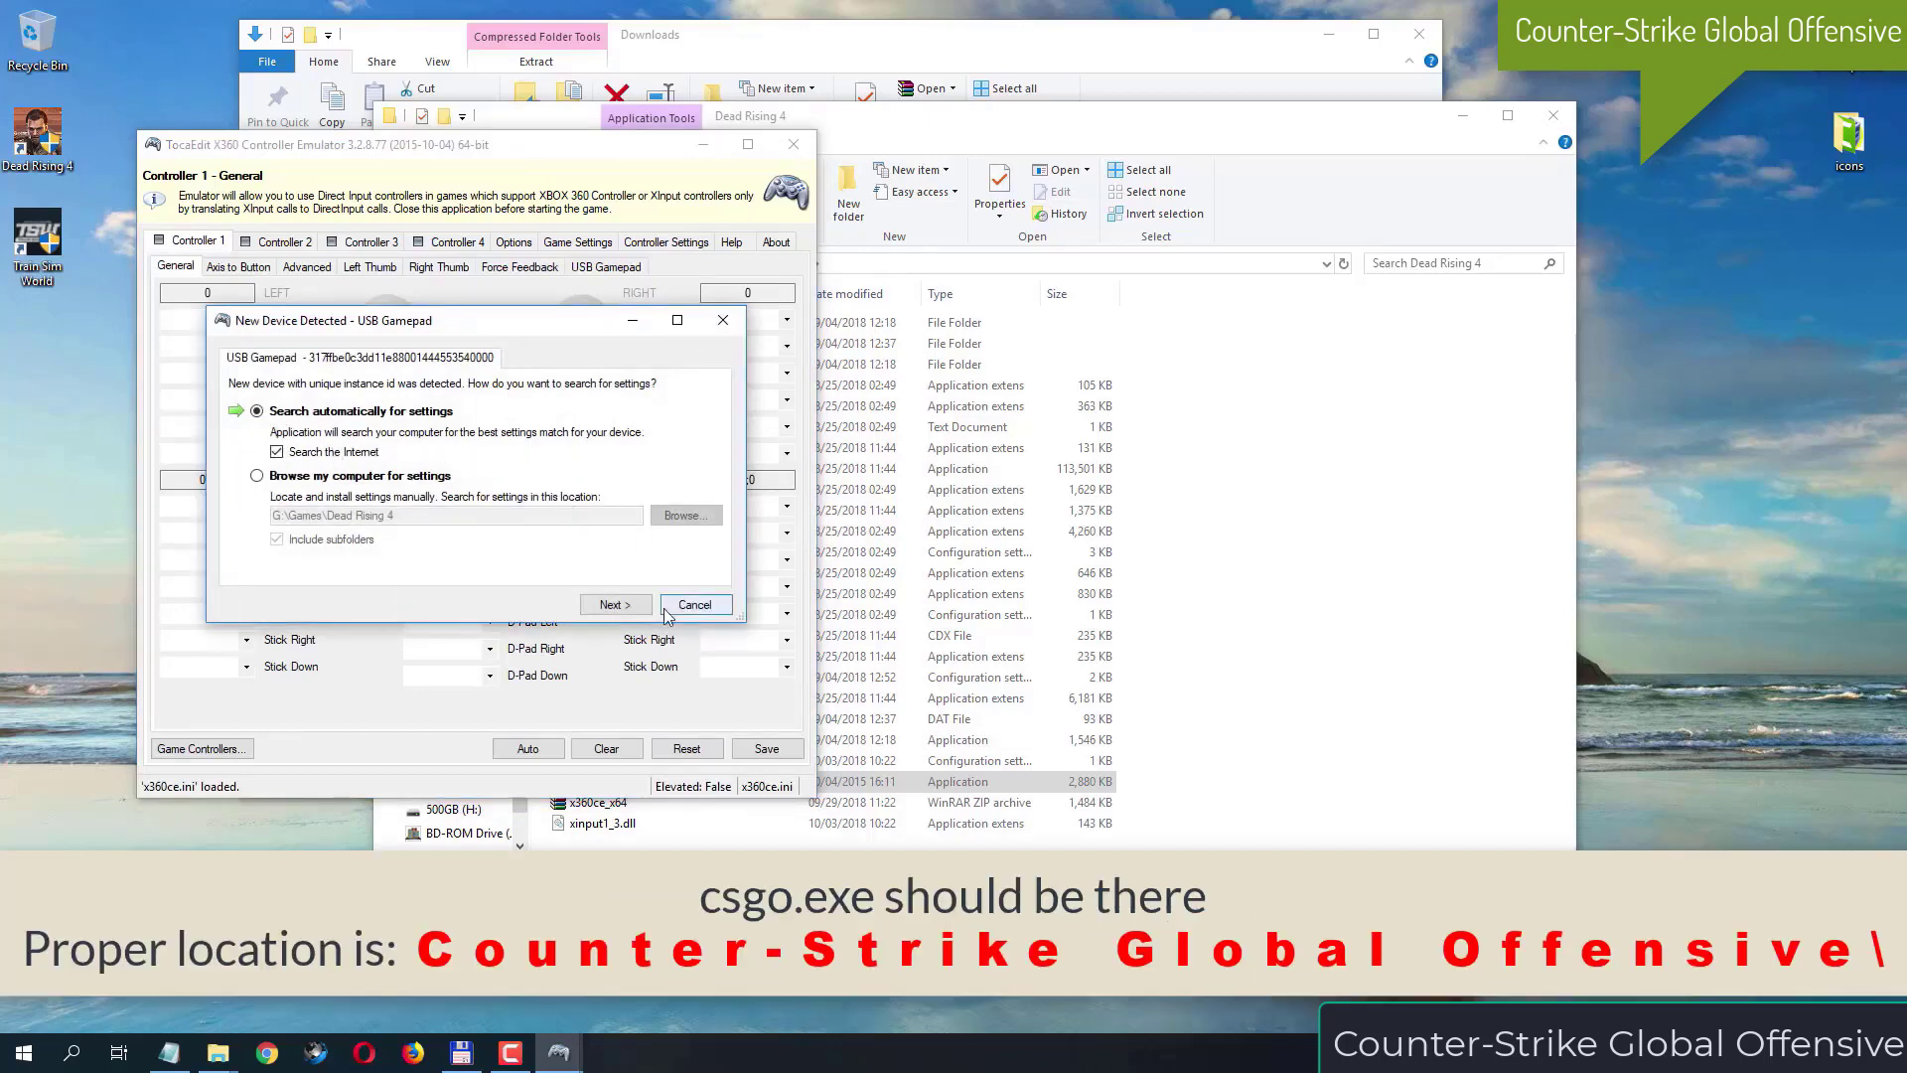
click(611, 605)
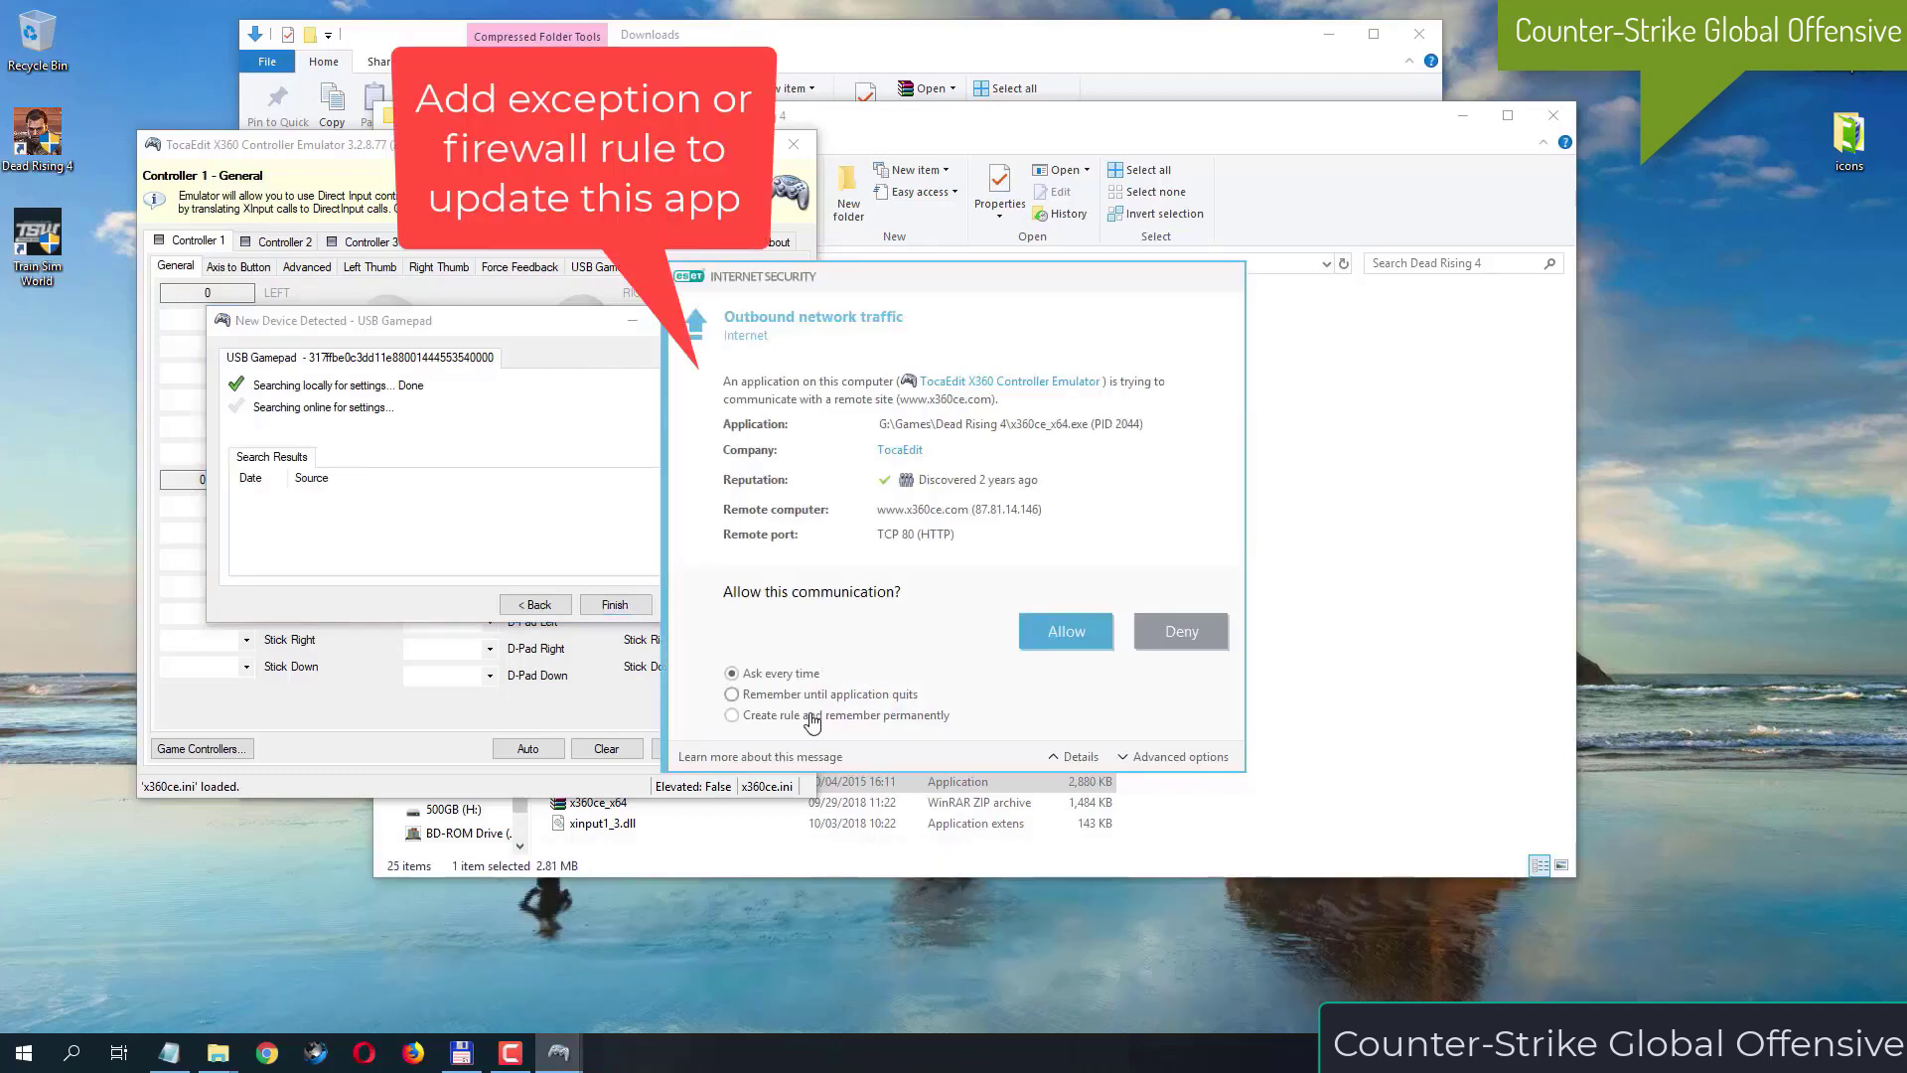
click(809, 715)
click(1059, 631)
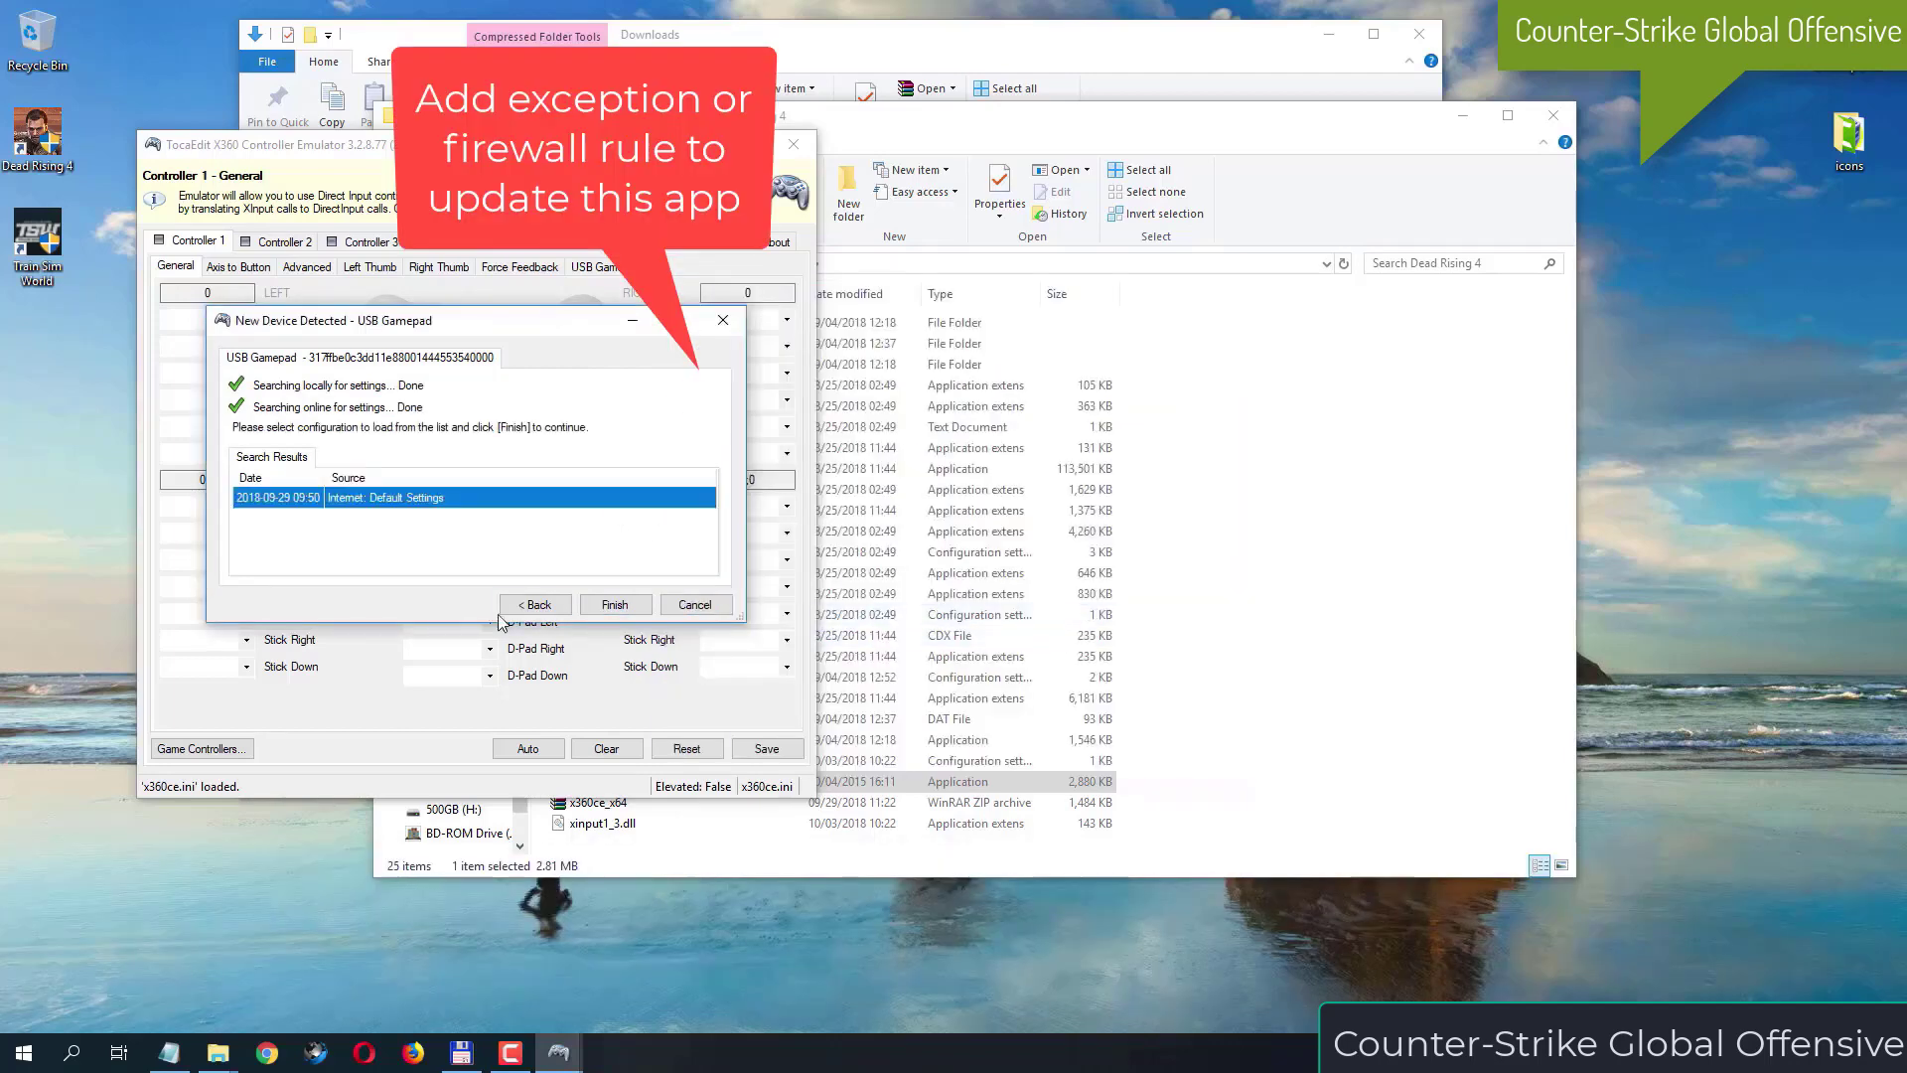
Load the "Internet: Default Settings" configuration for the USB Gamepad, save it and close the emulator, continuing past any exceptions.
click(615, 604)
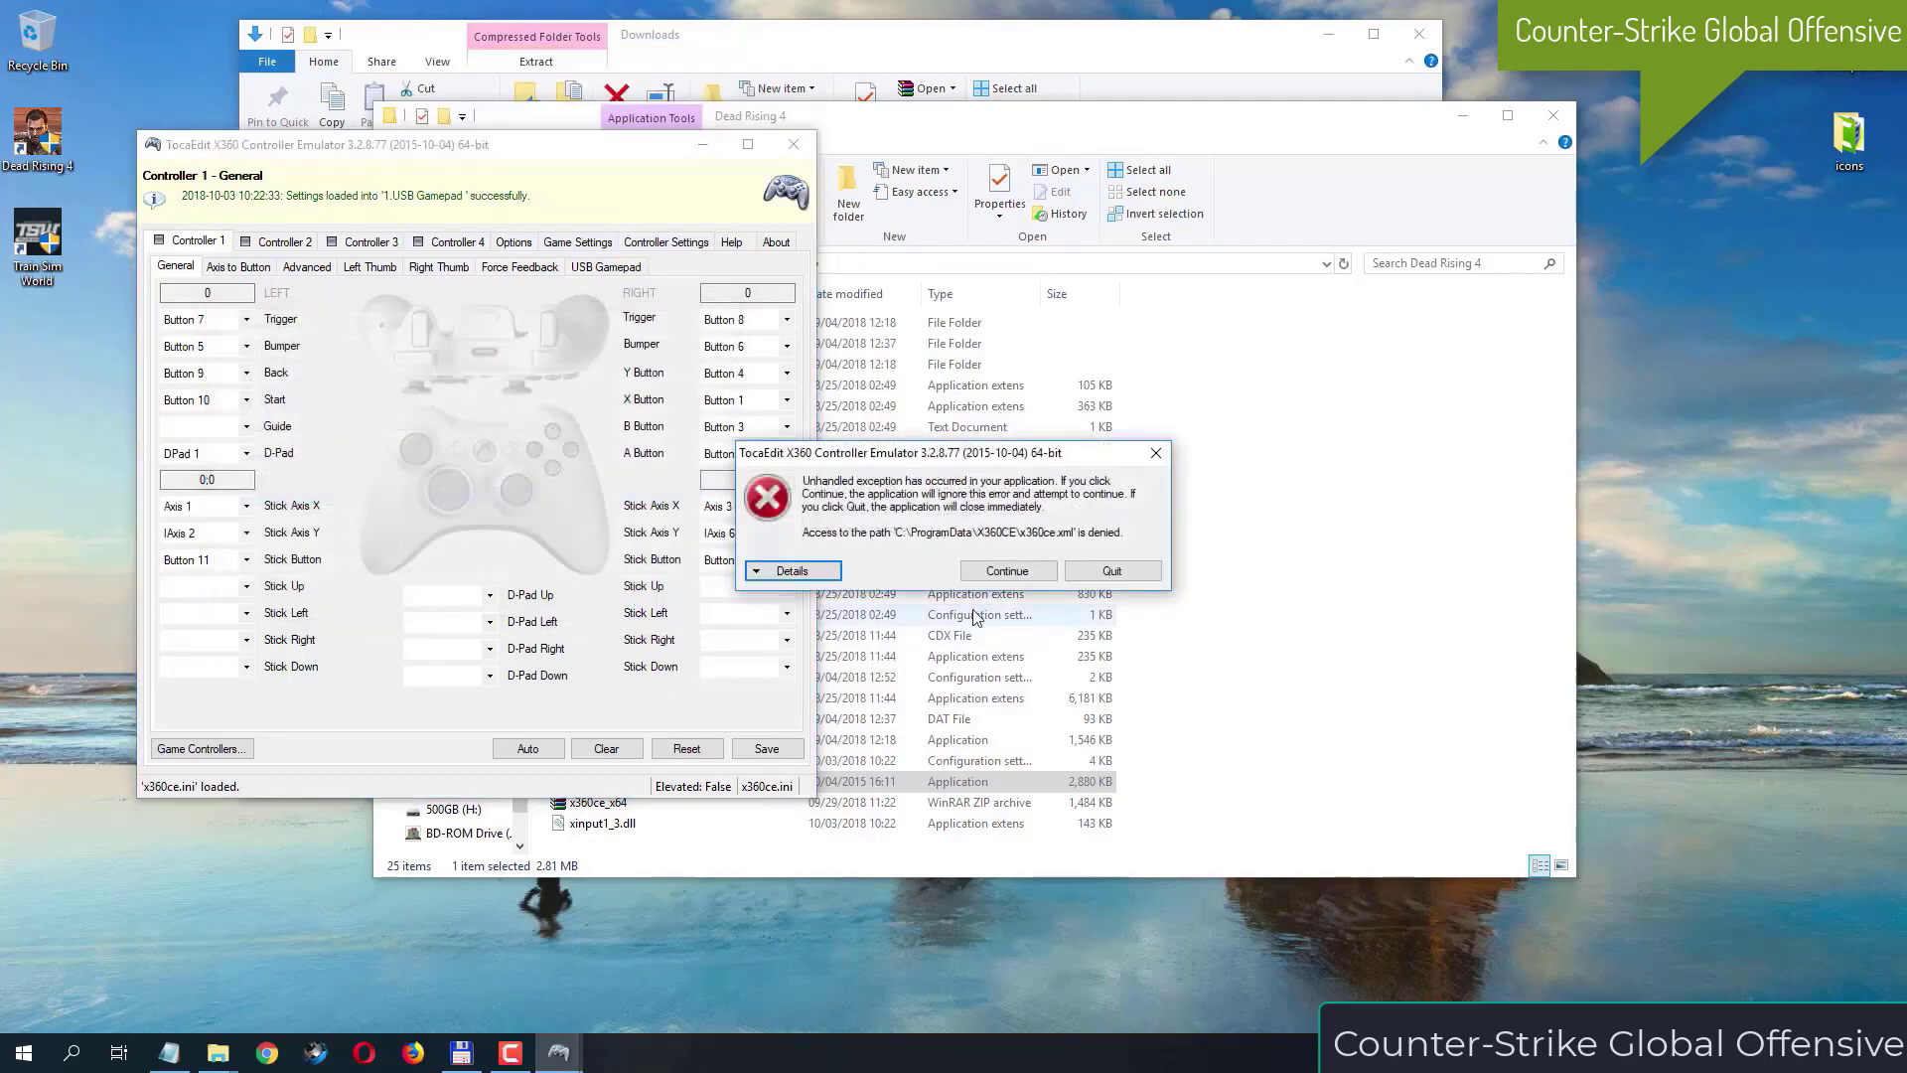
click(1007, 571)
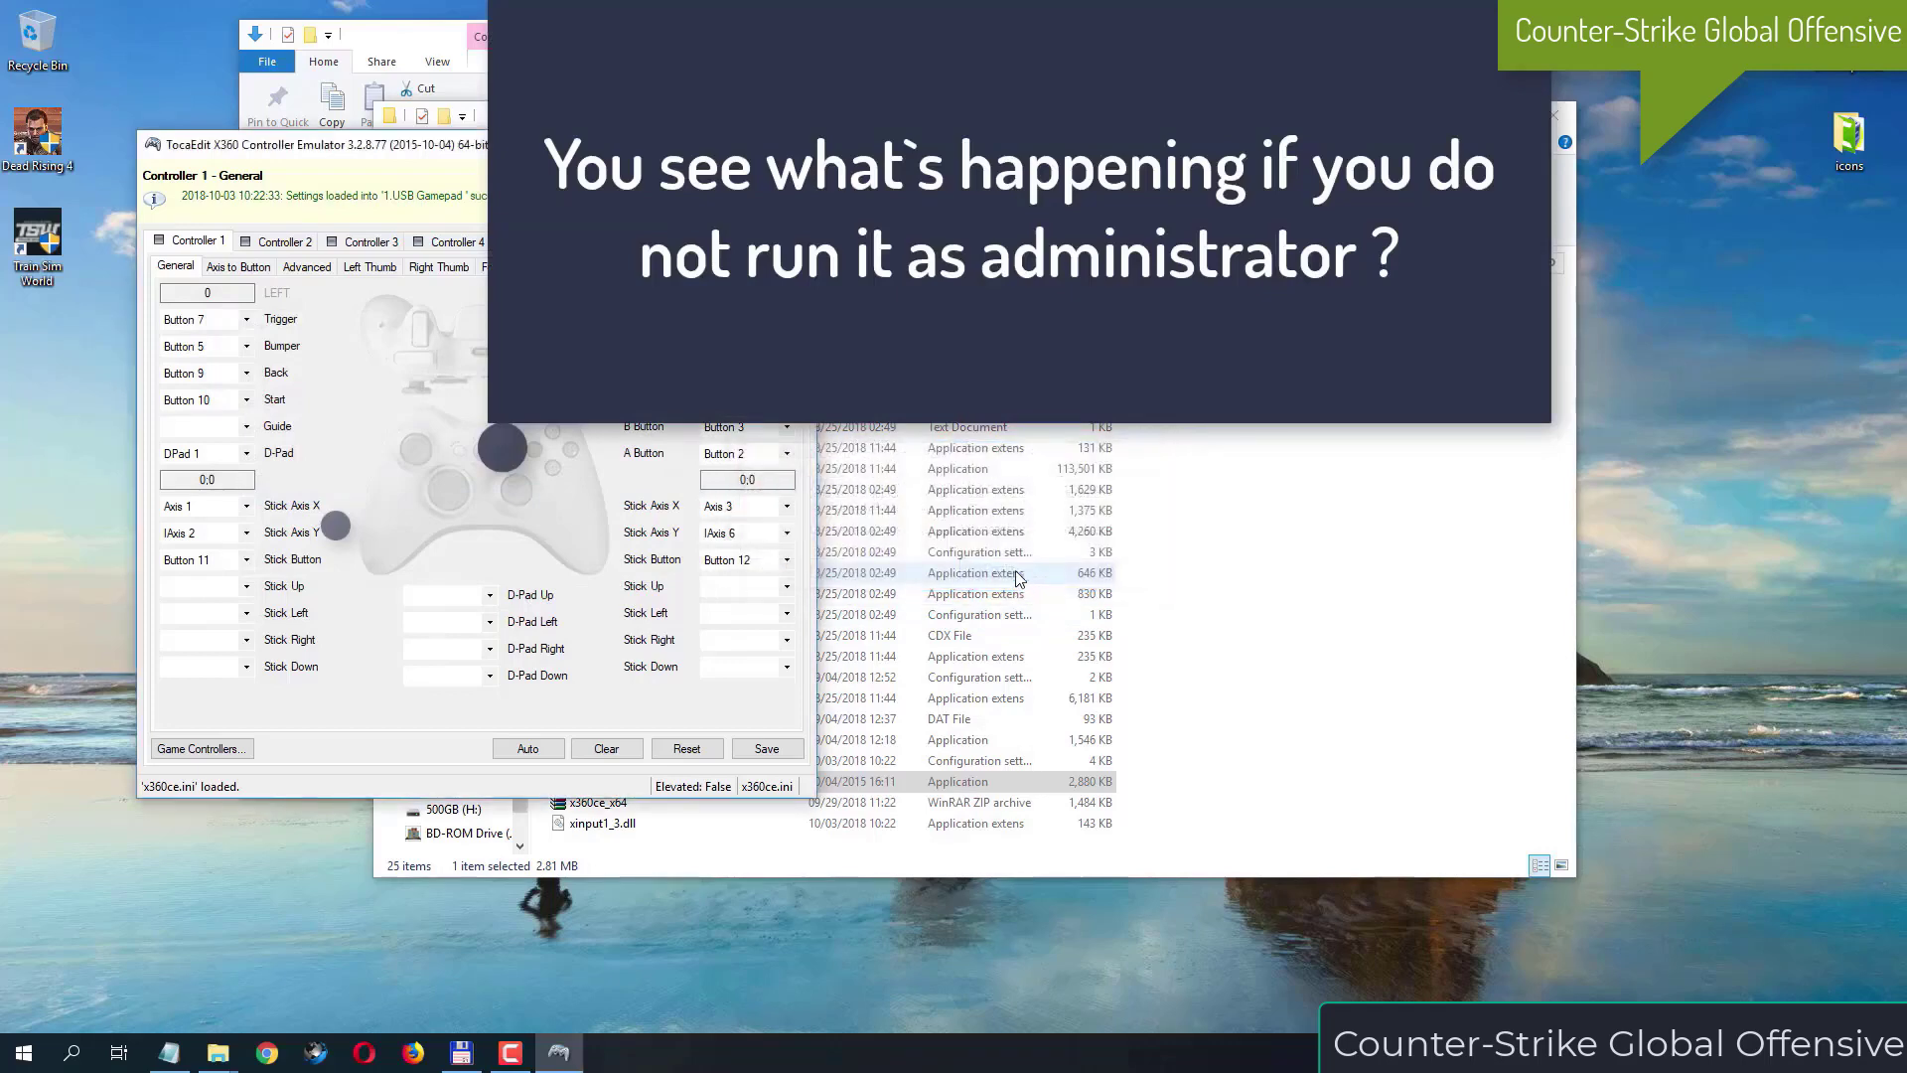
drag(576, 145, 1069, 142)
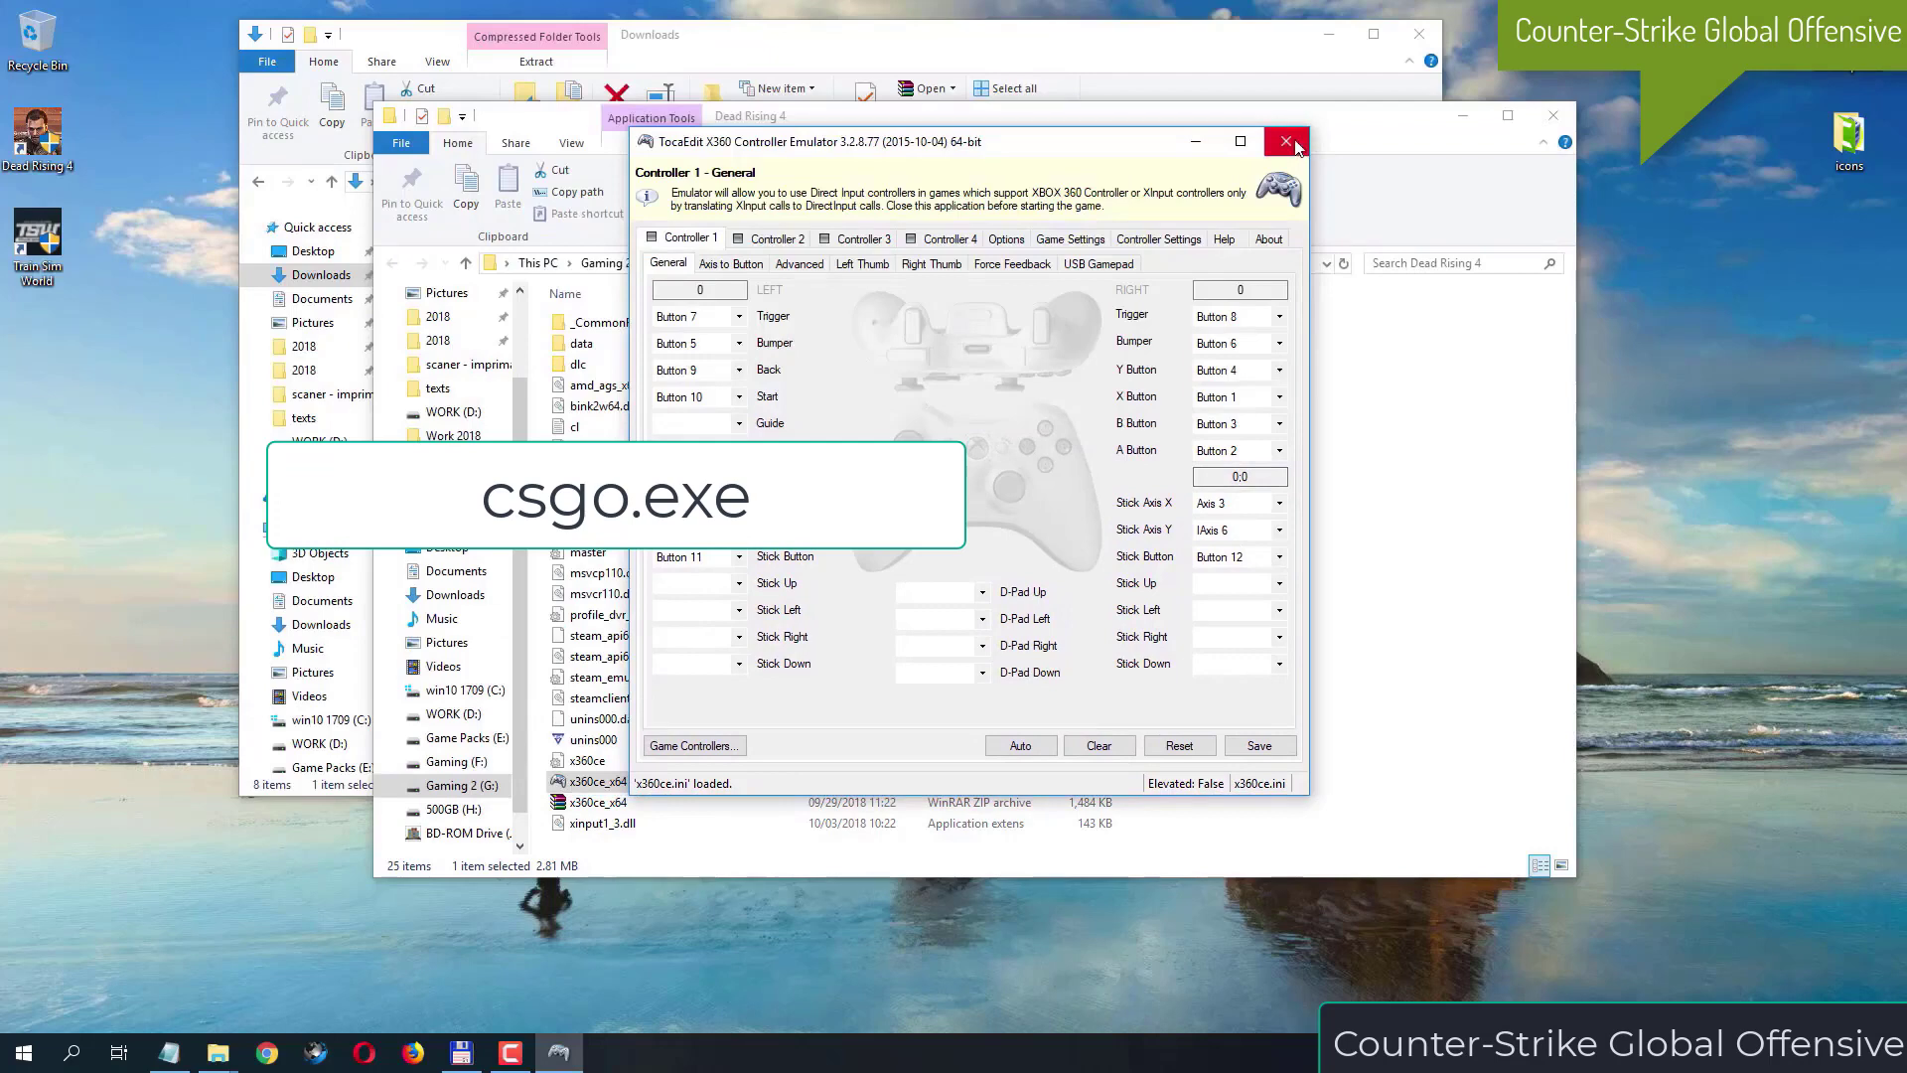
click(1275, 748)
click(1302, 134)
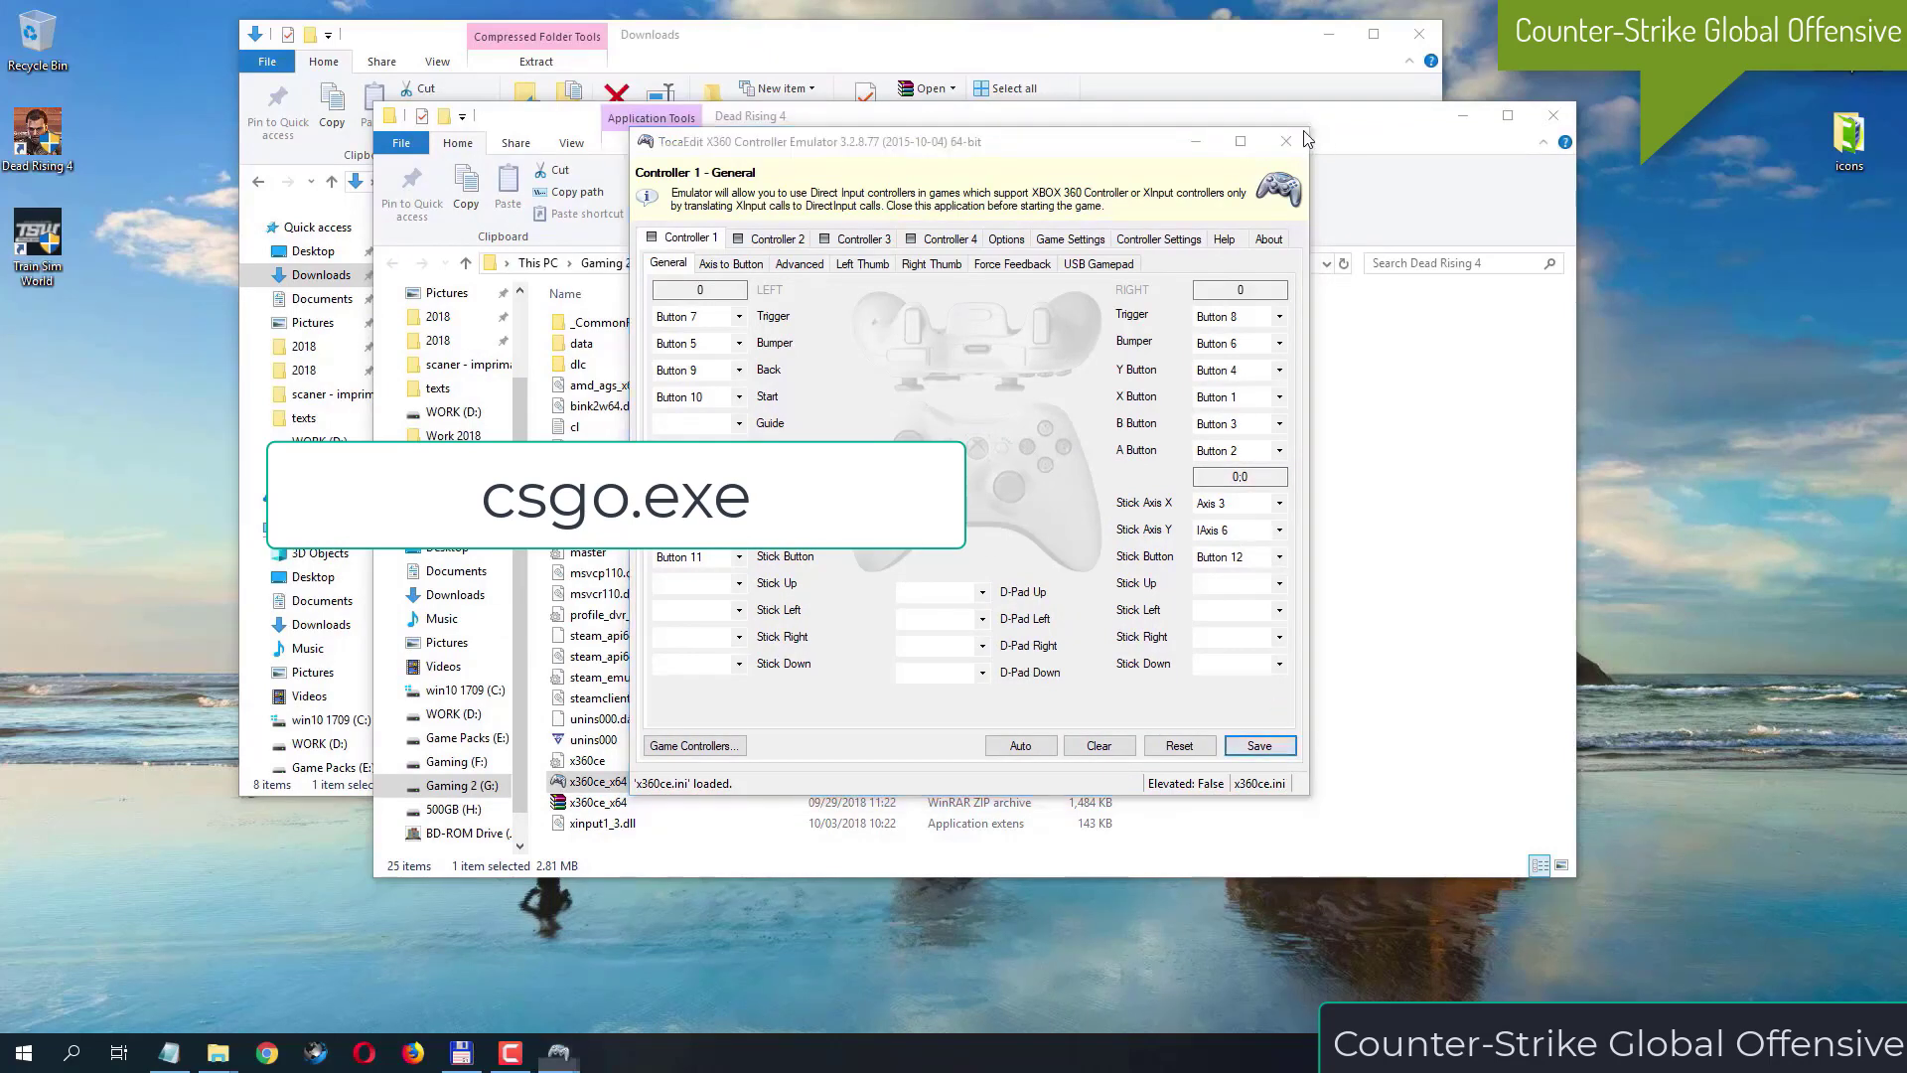
click(1015, 568)
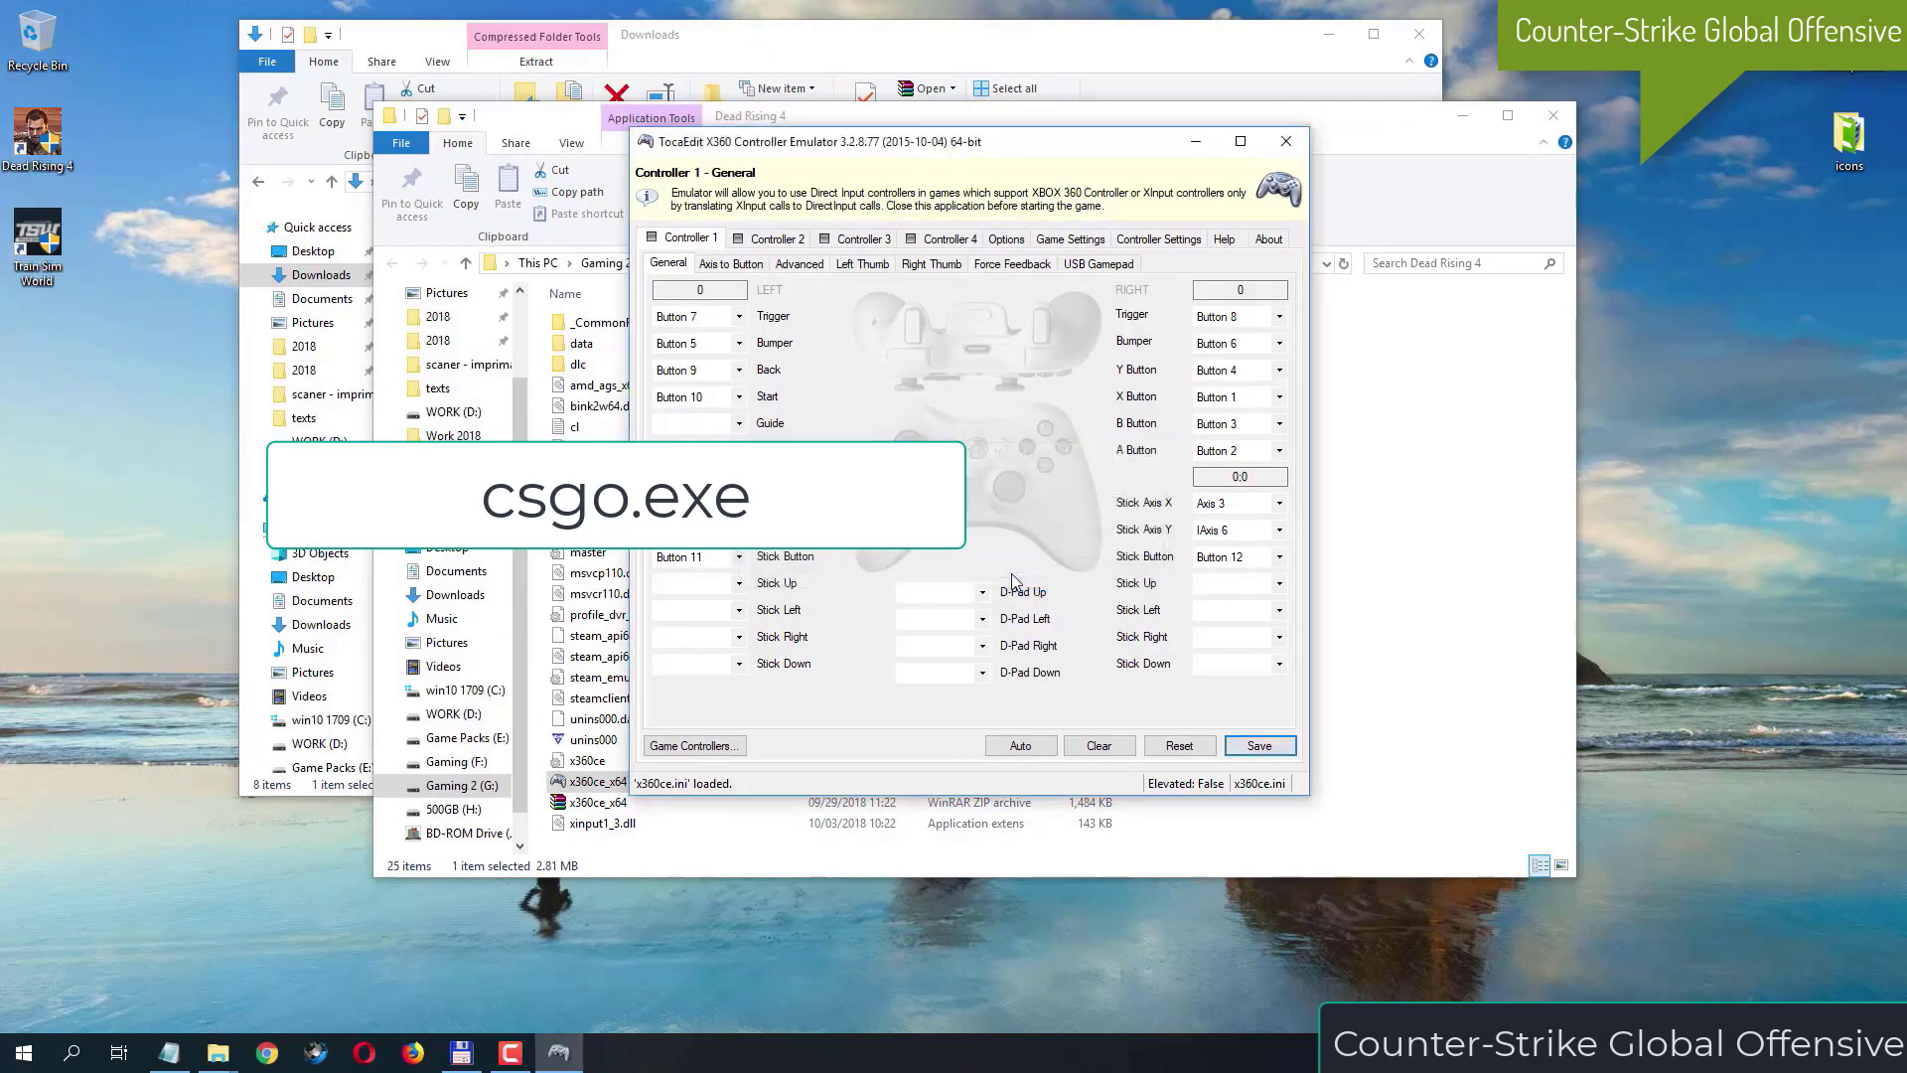
click(1286, 141)
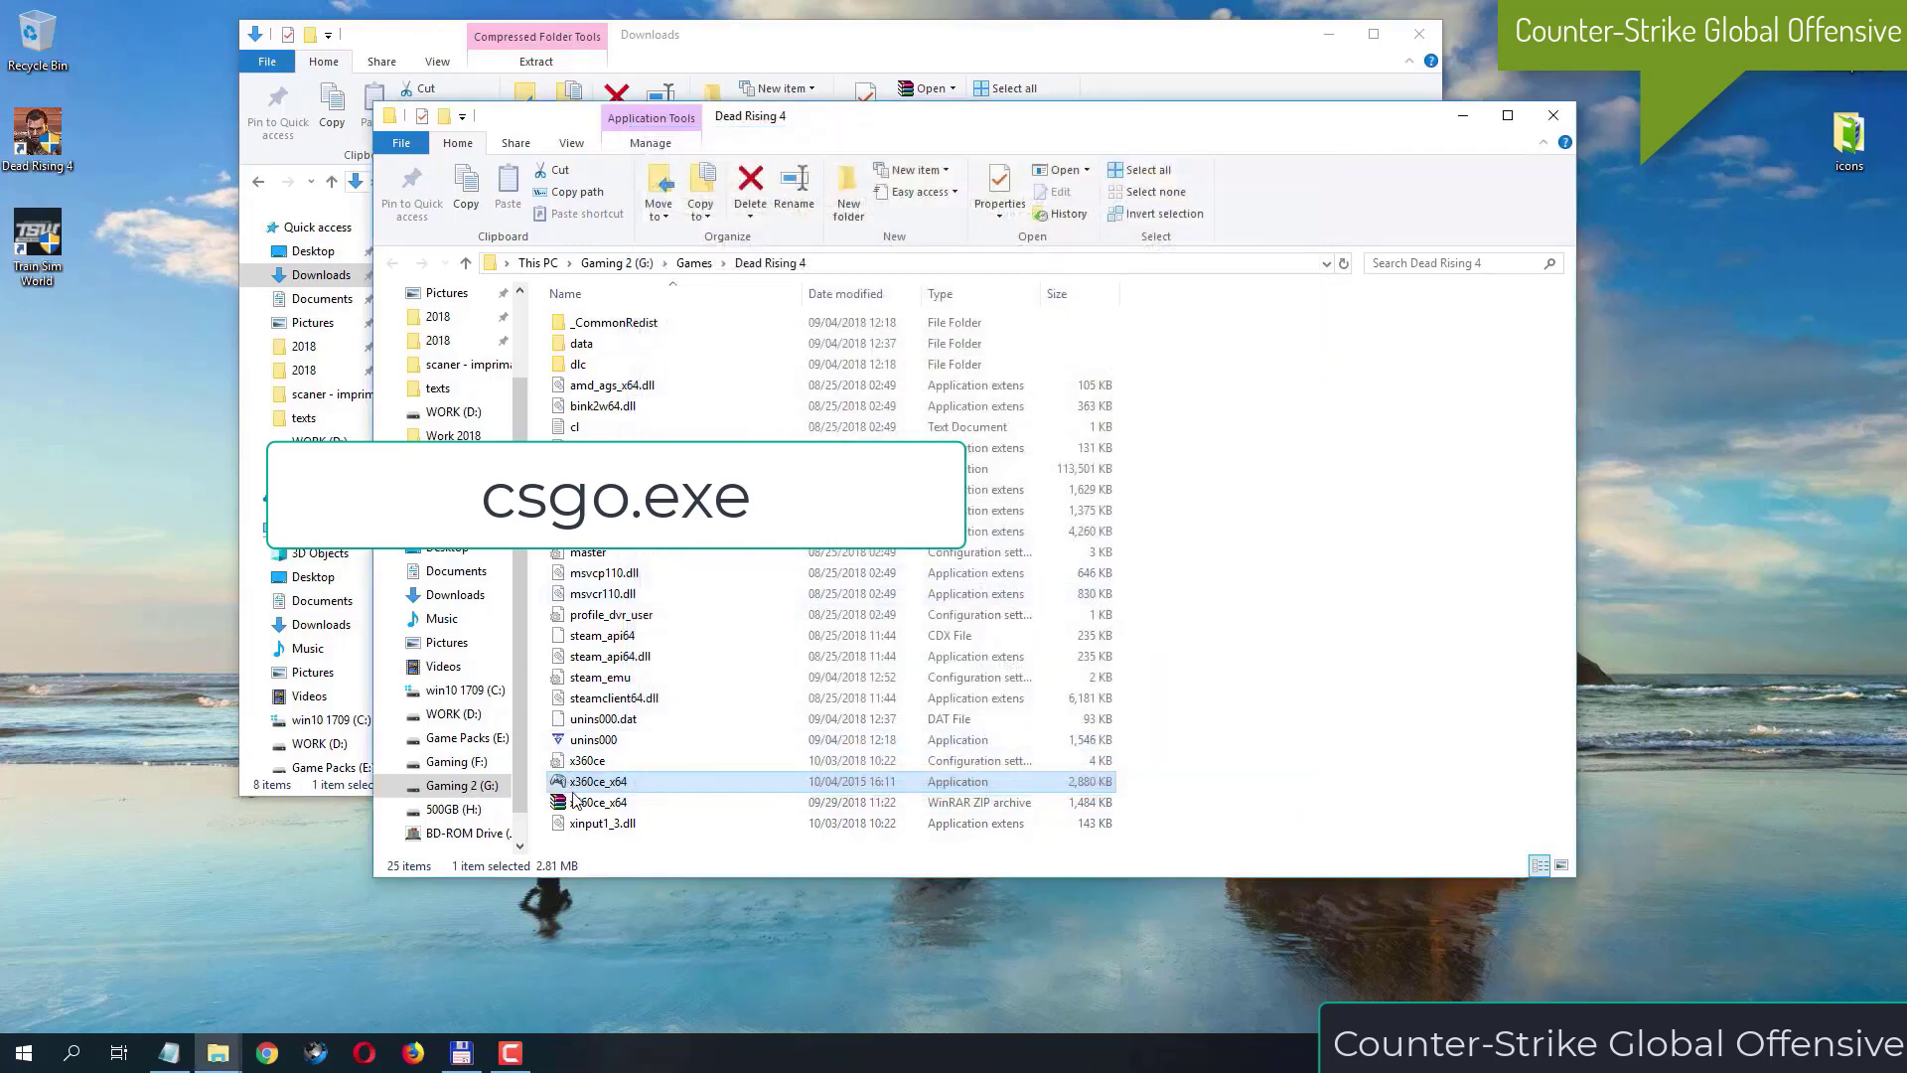
Run x360ce_x64 as administrator, map Controller 1 with the Auto option, save the mapping and close the emulator.
right_click(624, 785)
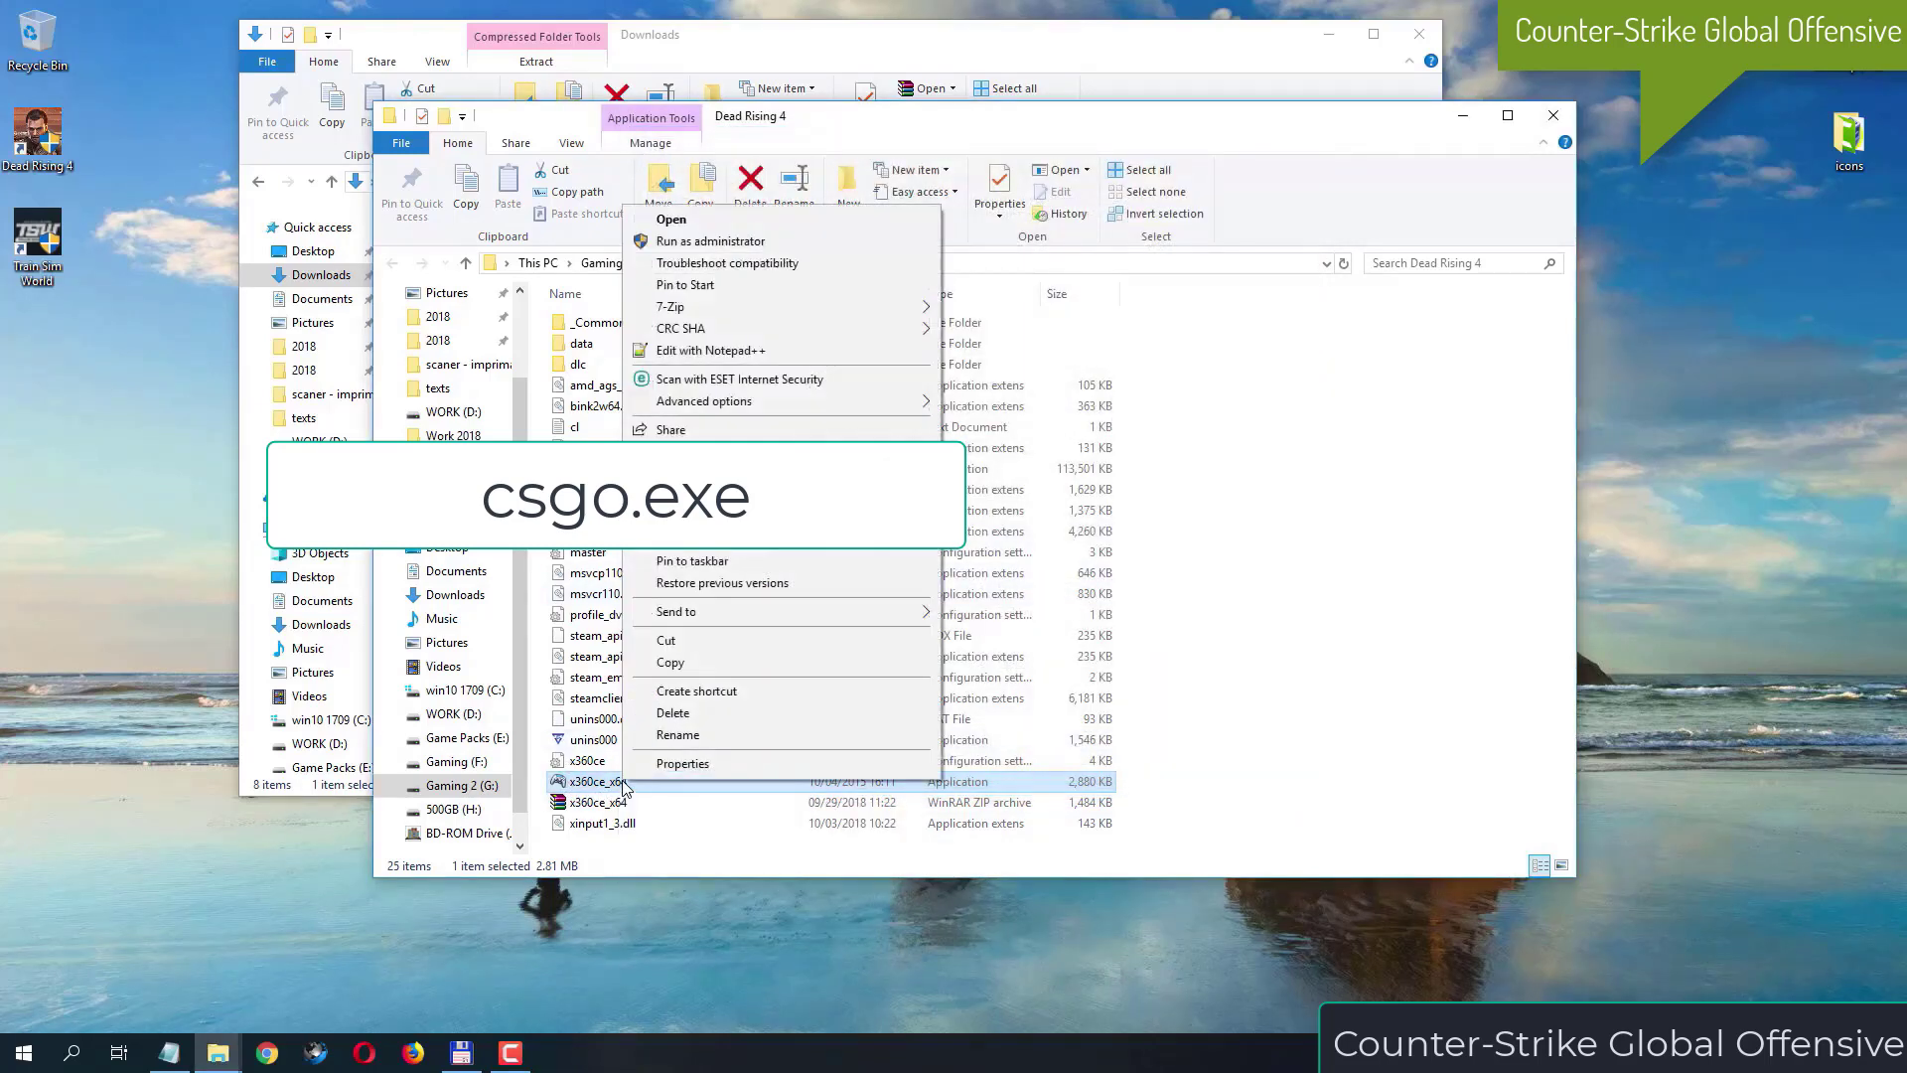
click(762, 244)
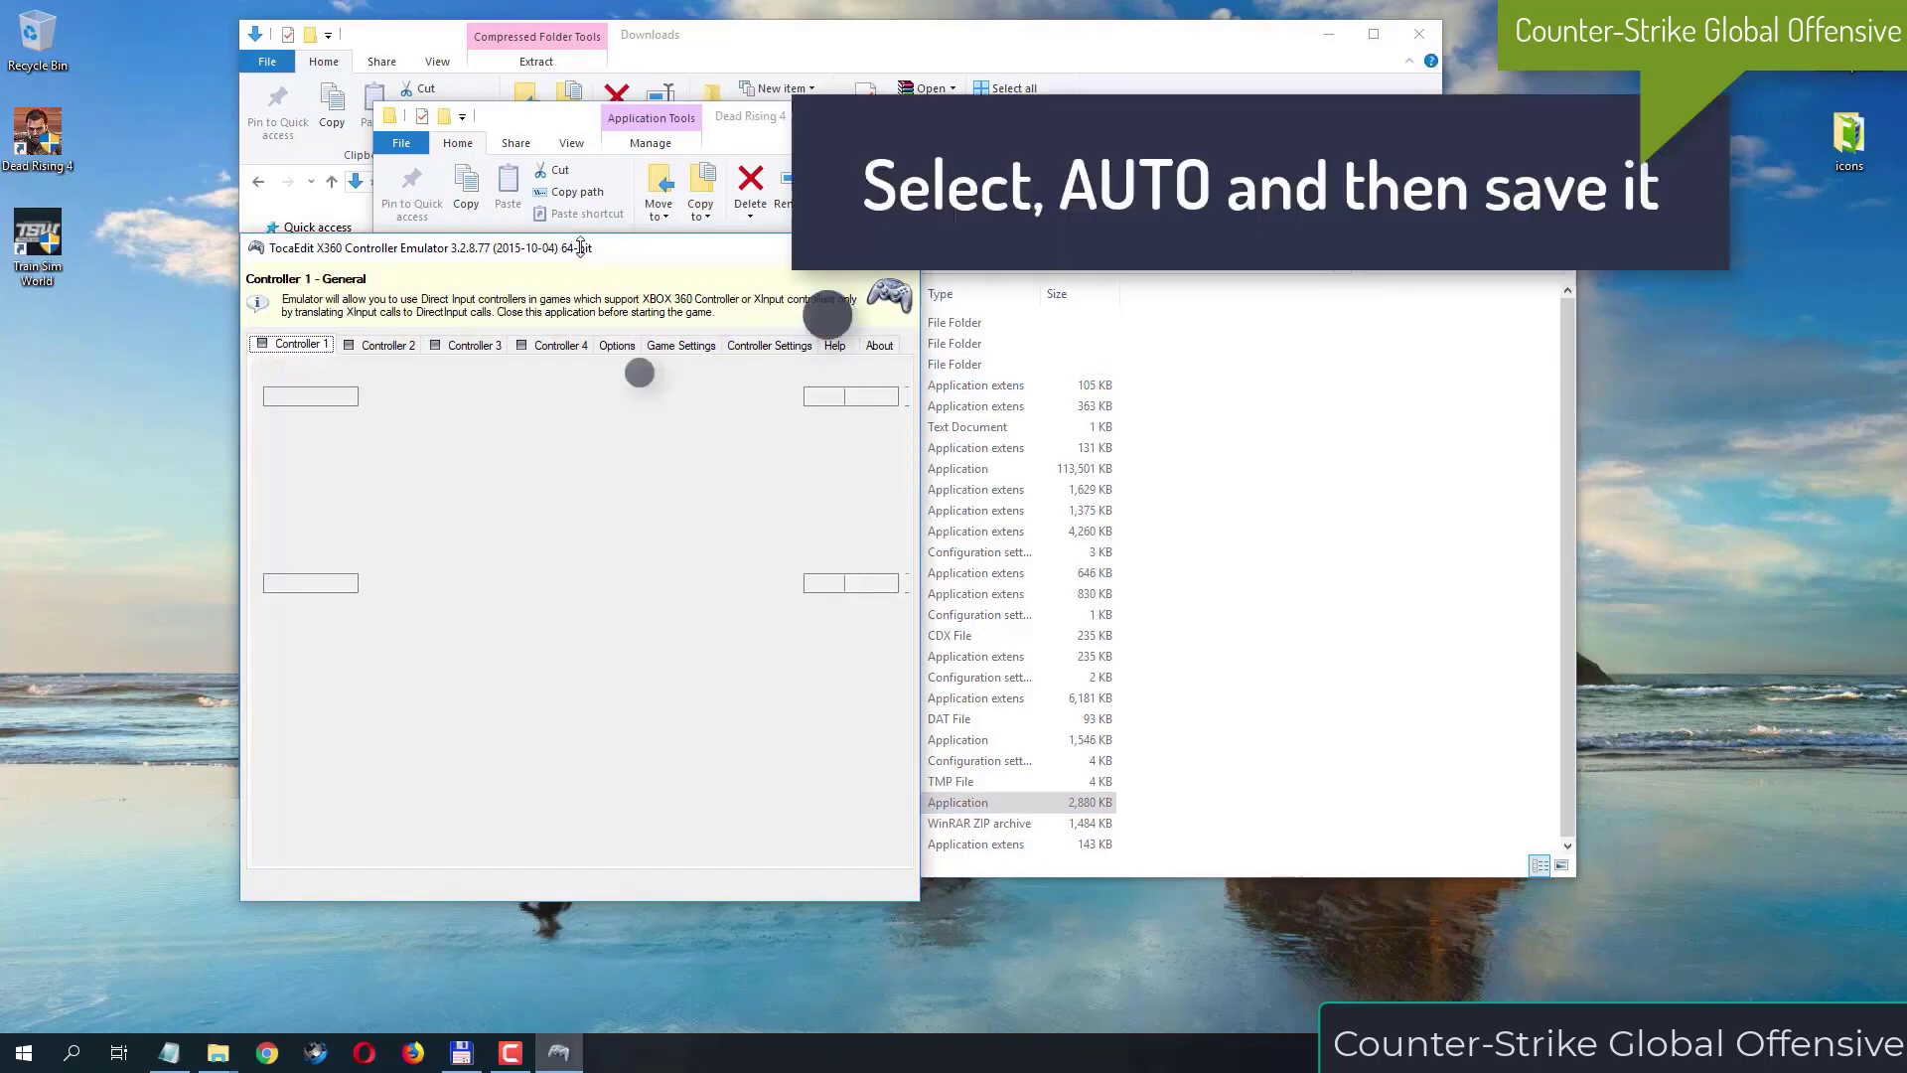
drag(581, 258, 848, 230)
click(899, 824)
click(899, 825)
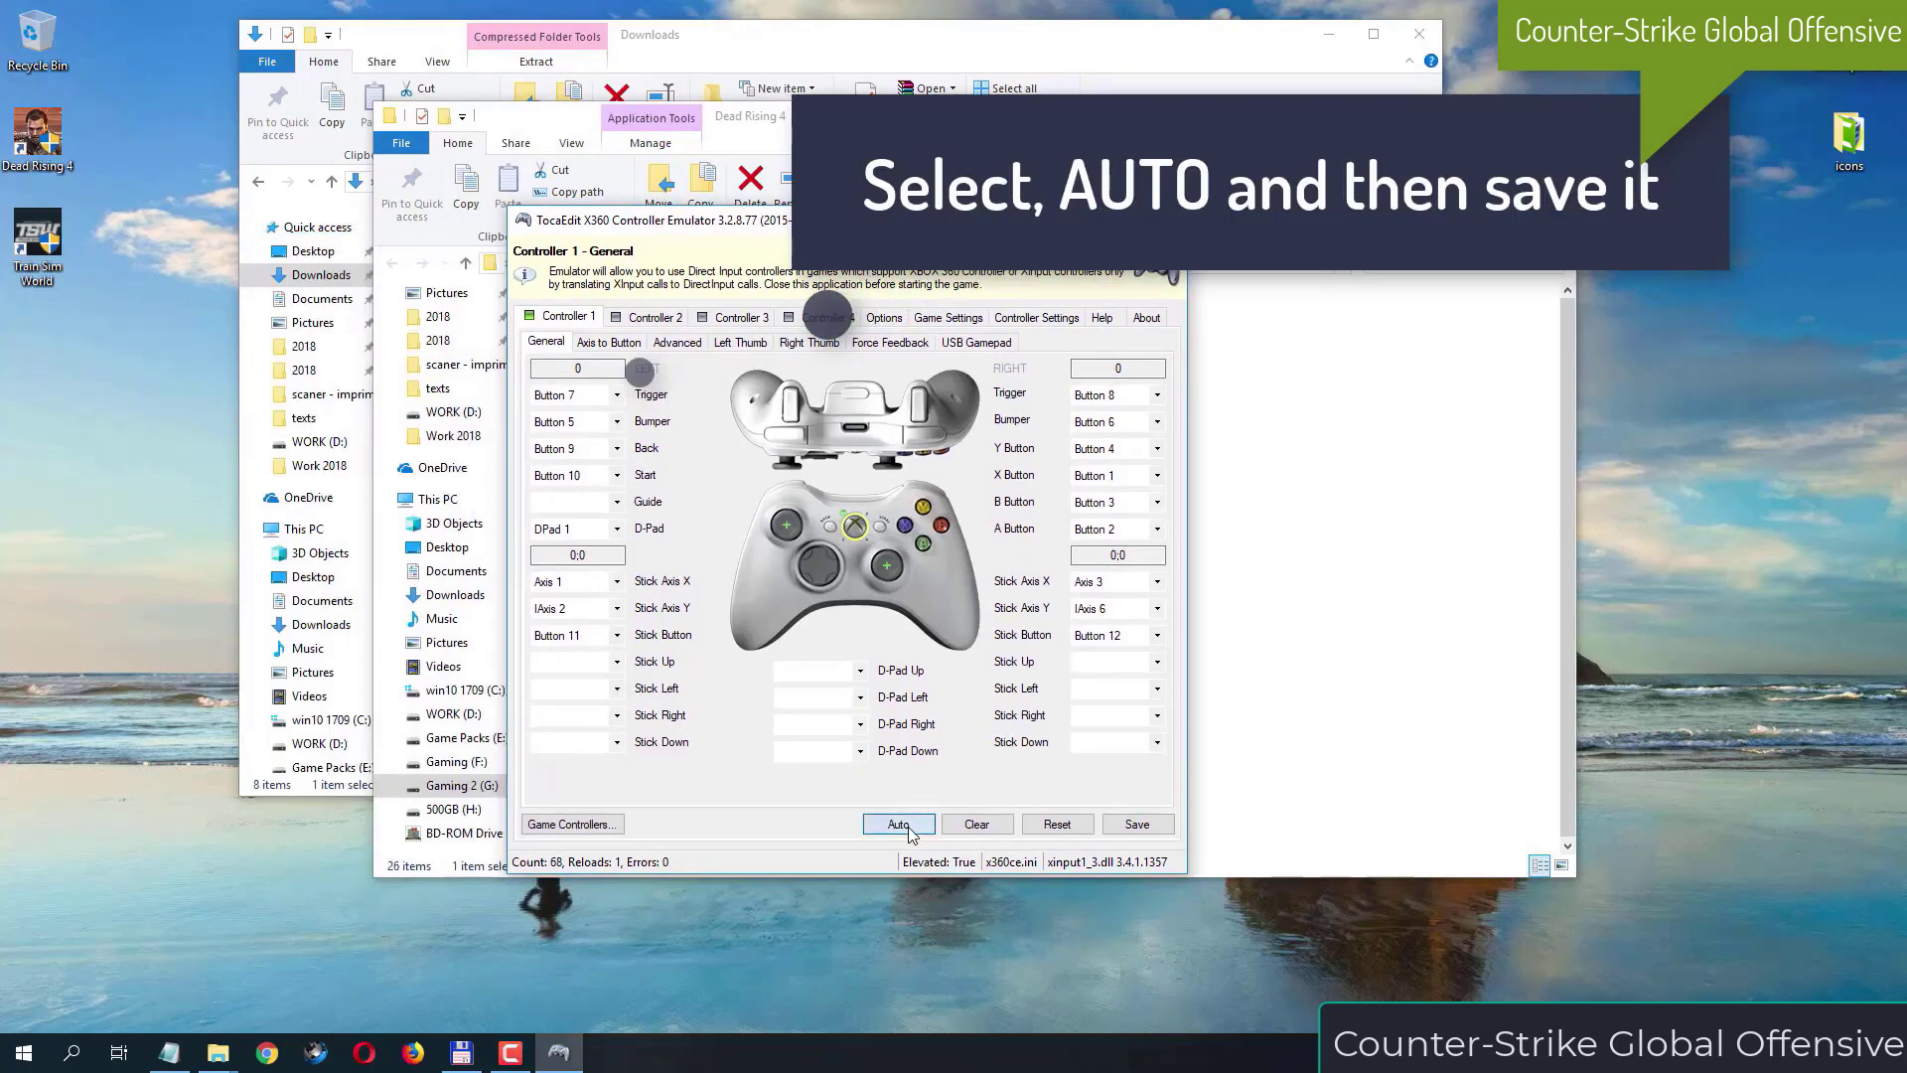
click(883, 583)
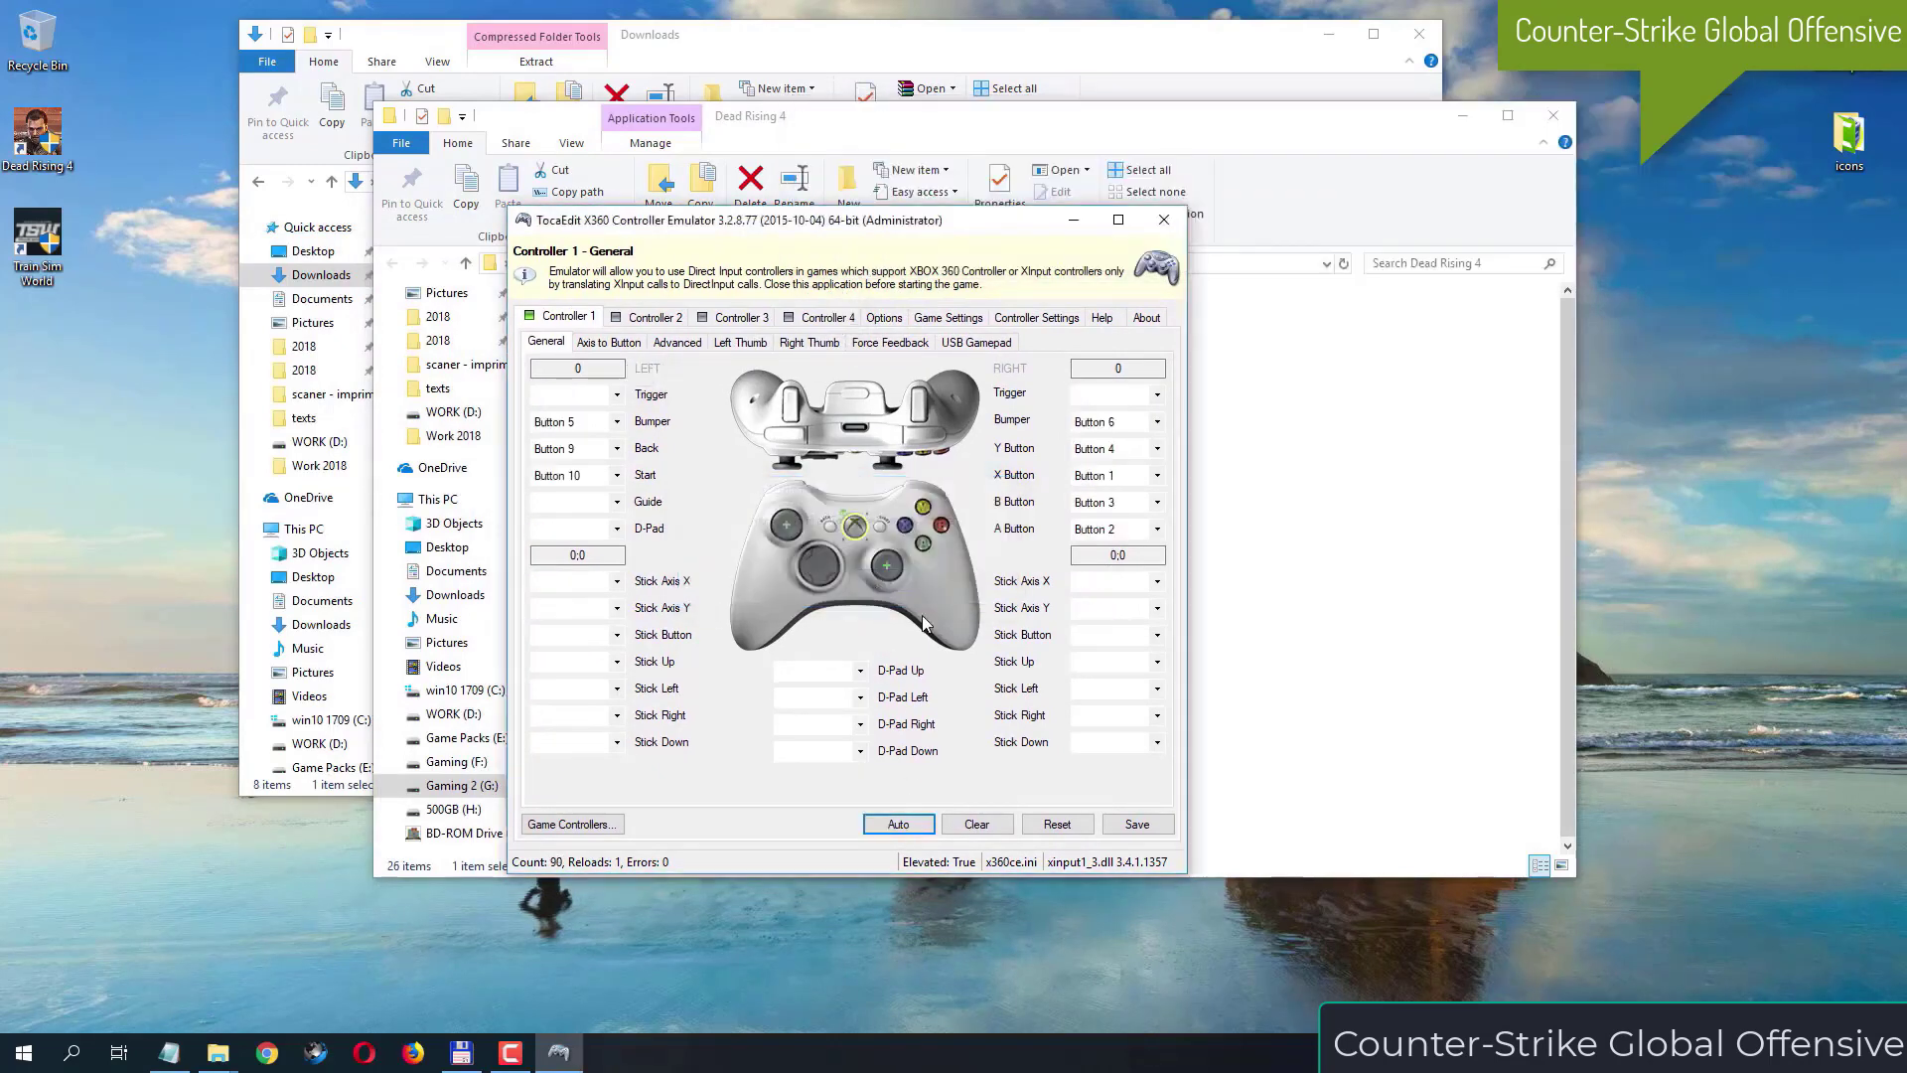
click(1155, 826)
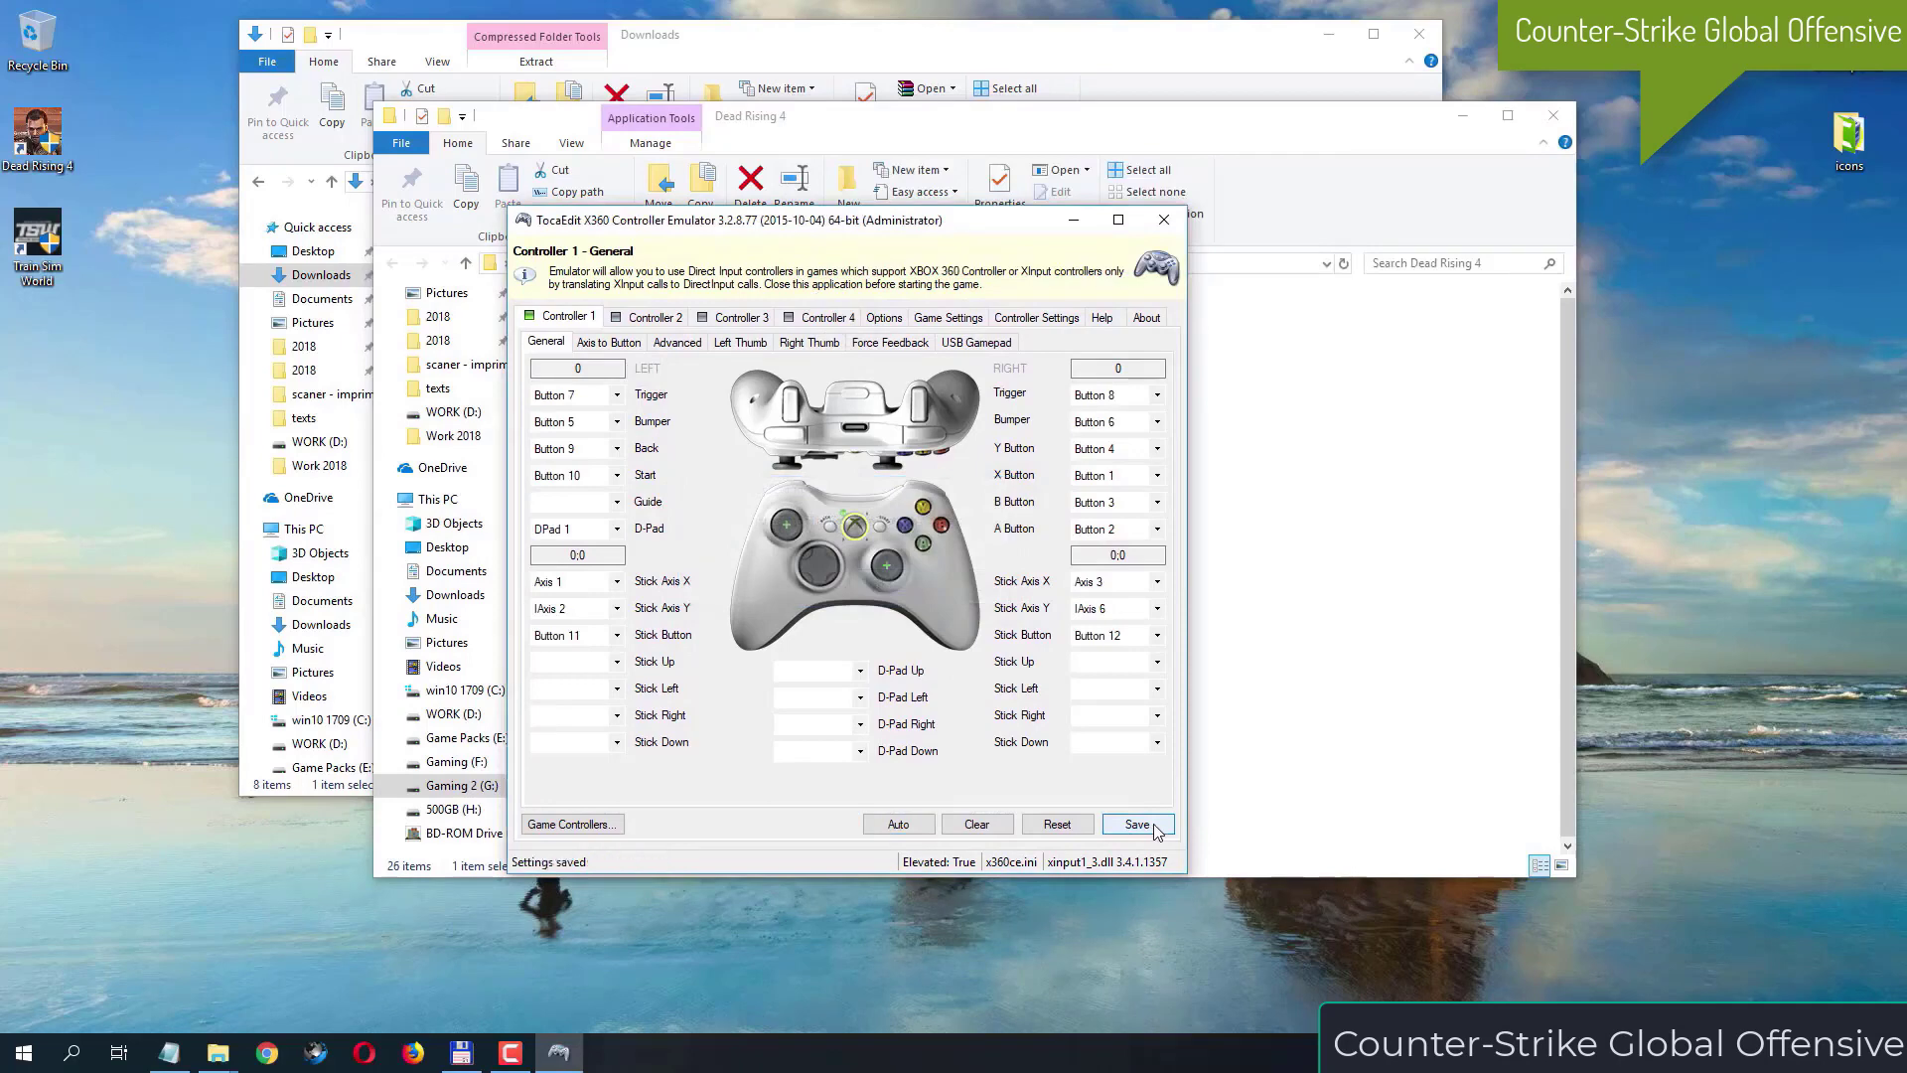
click(1166, 225)
Reopen x360ce_x64 as administrator and enable the DI hook mask in the x360ce_x64.exe game settings.
click(706, 471)
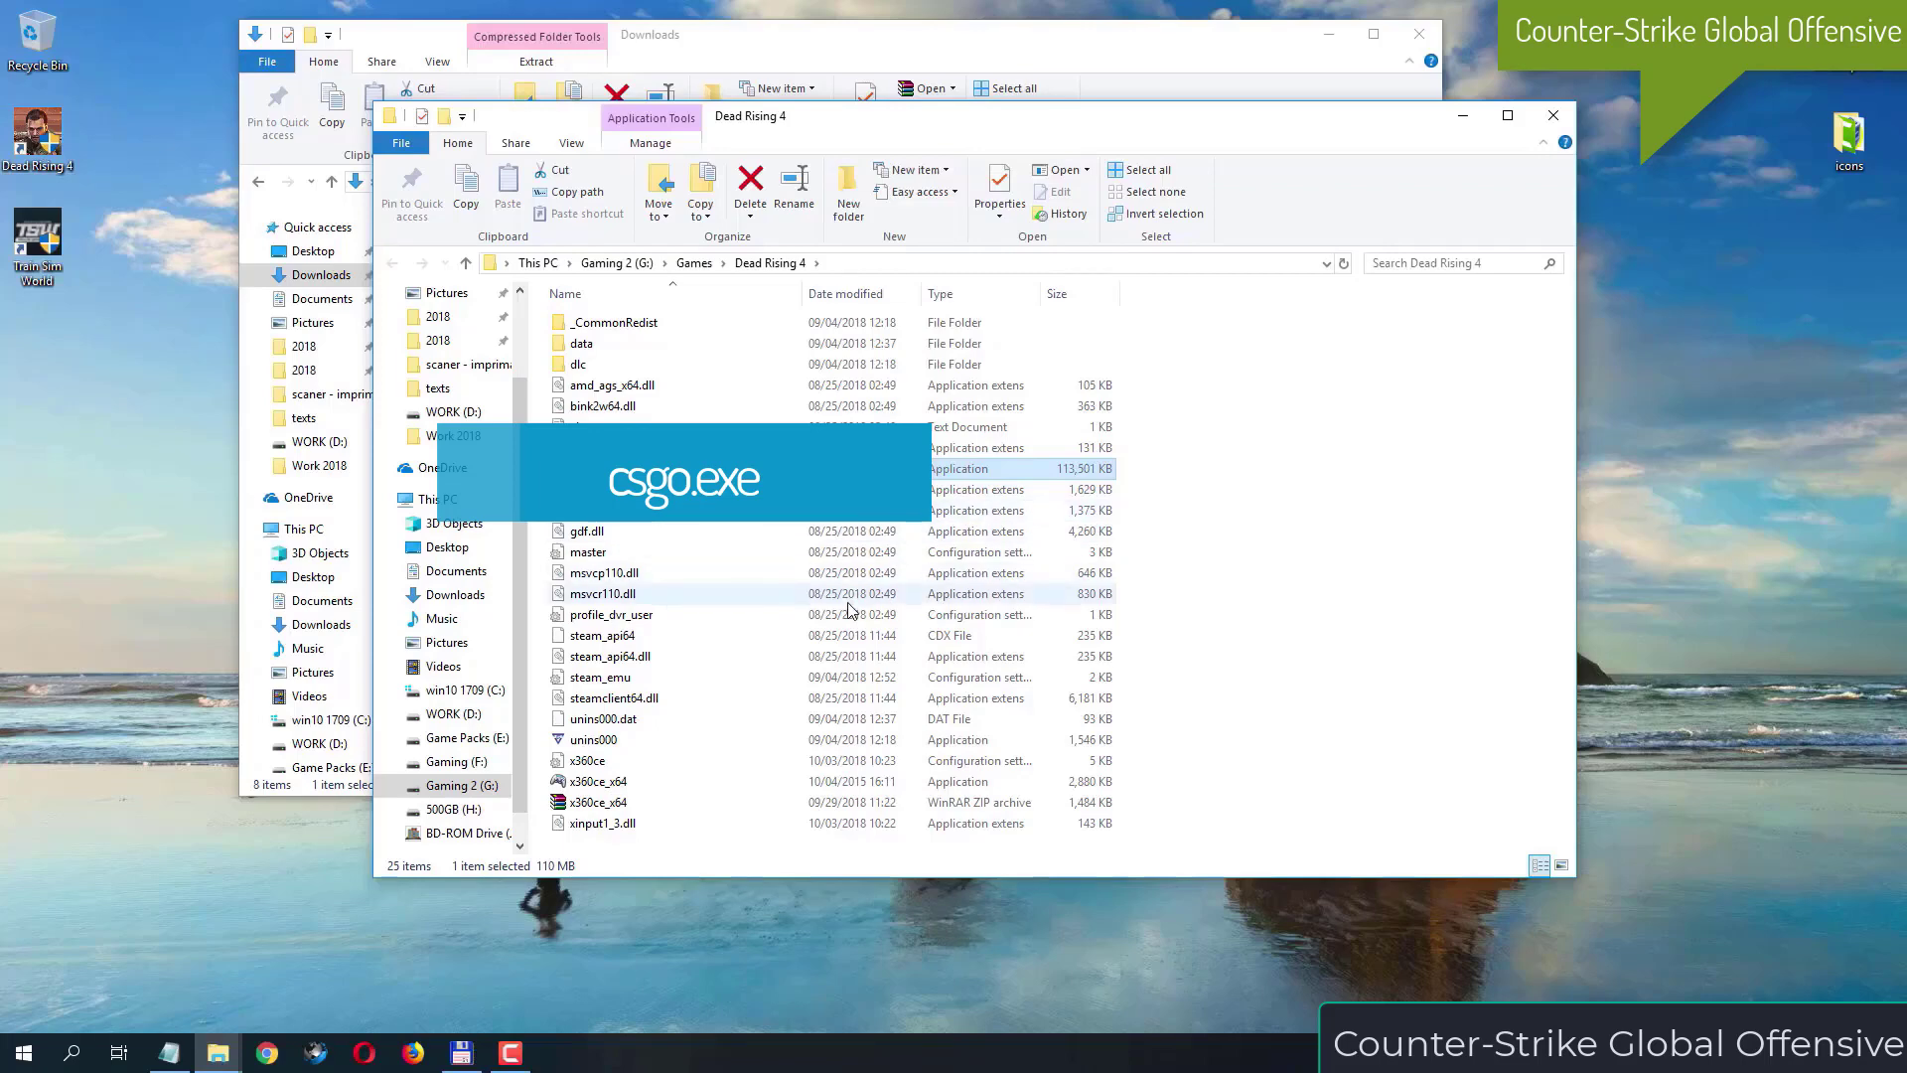
click(692, 786)
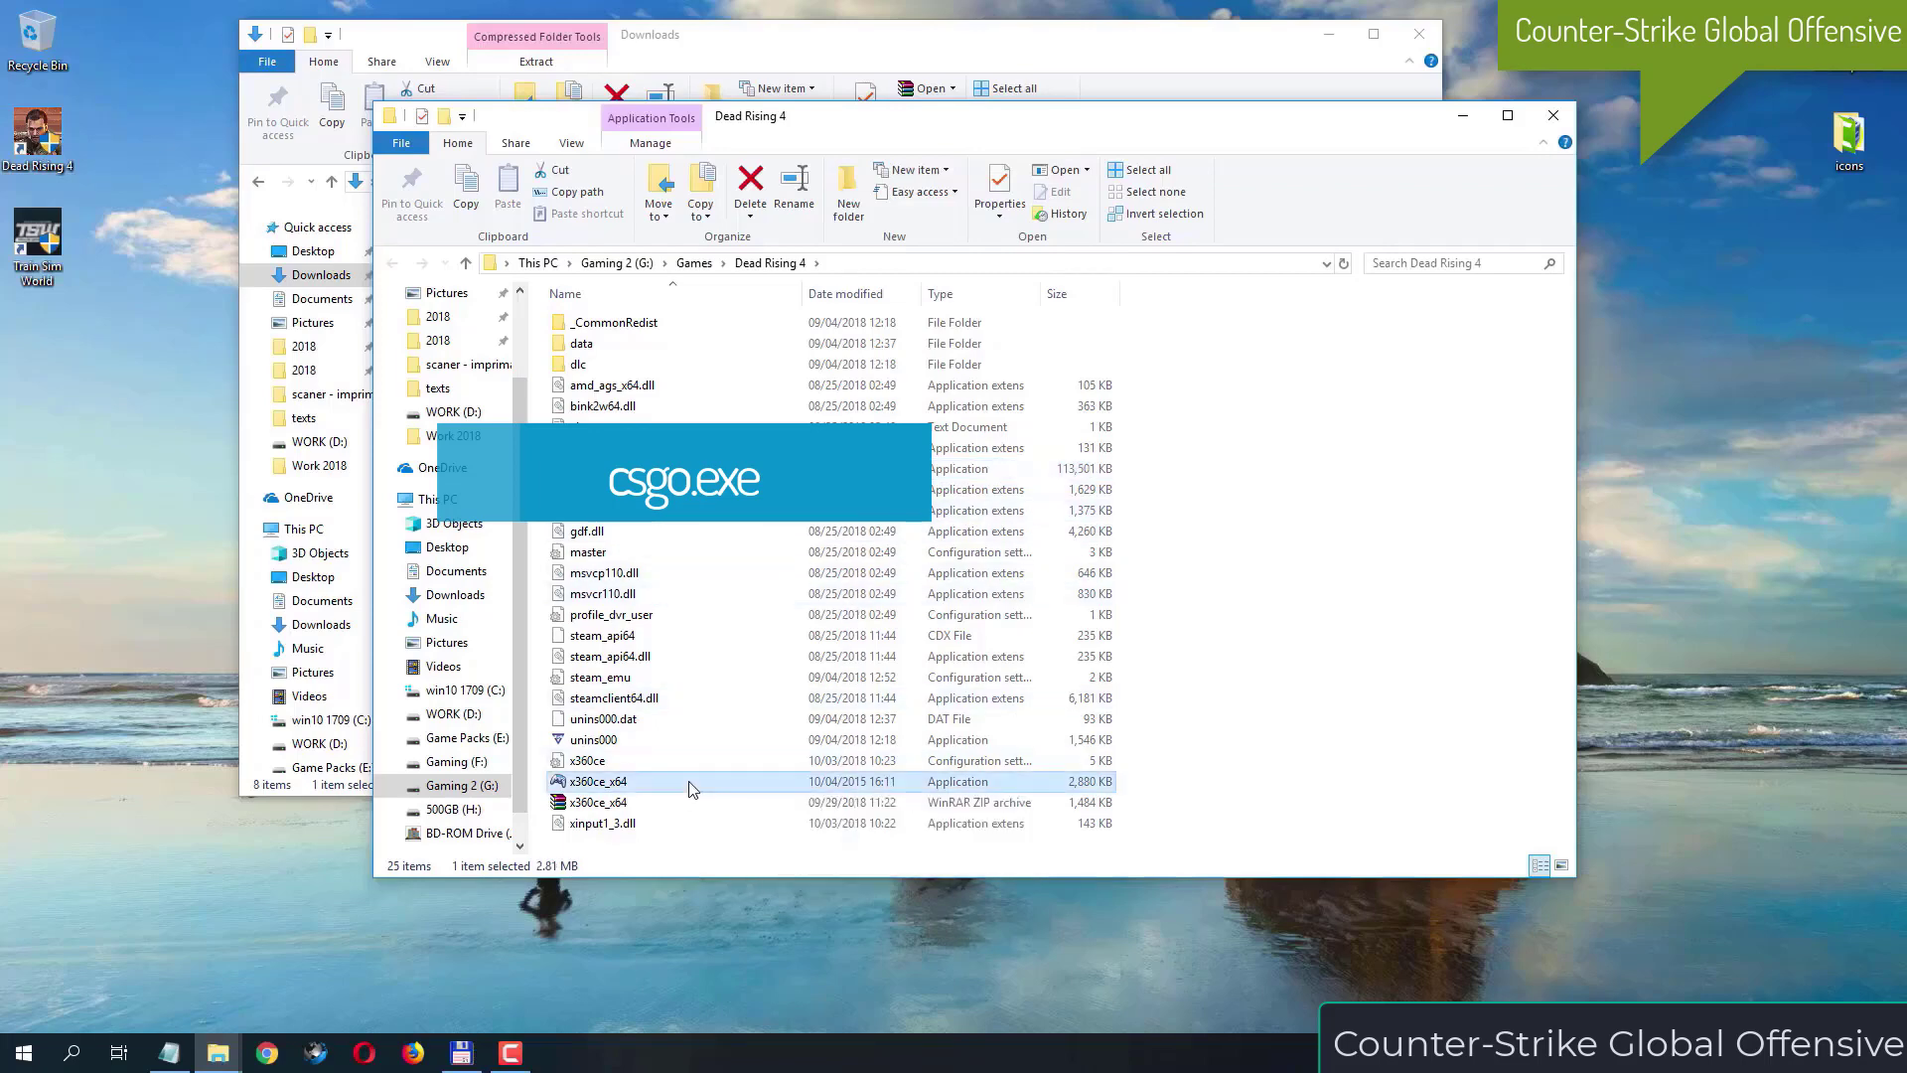
right_click(692, 788)
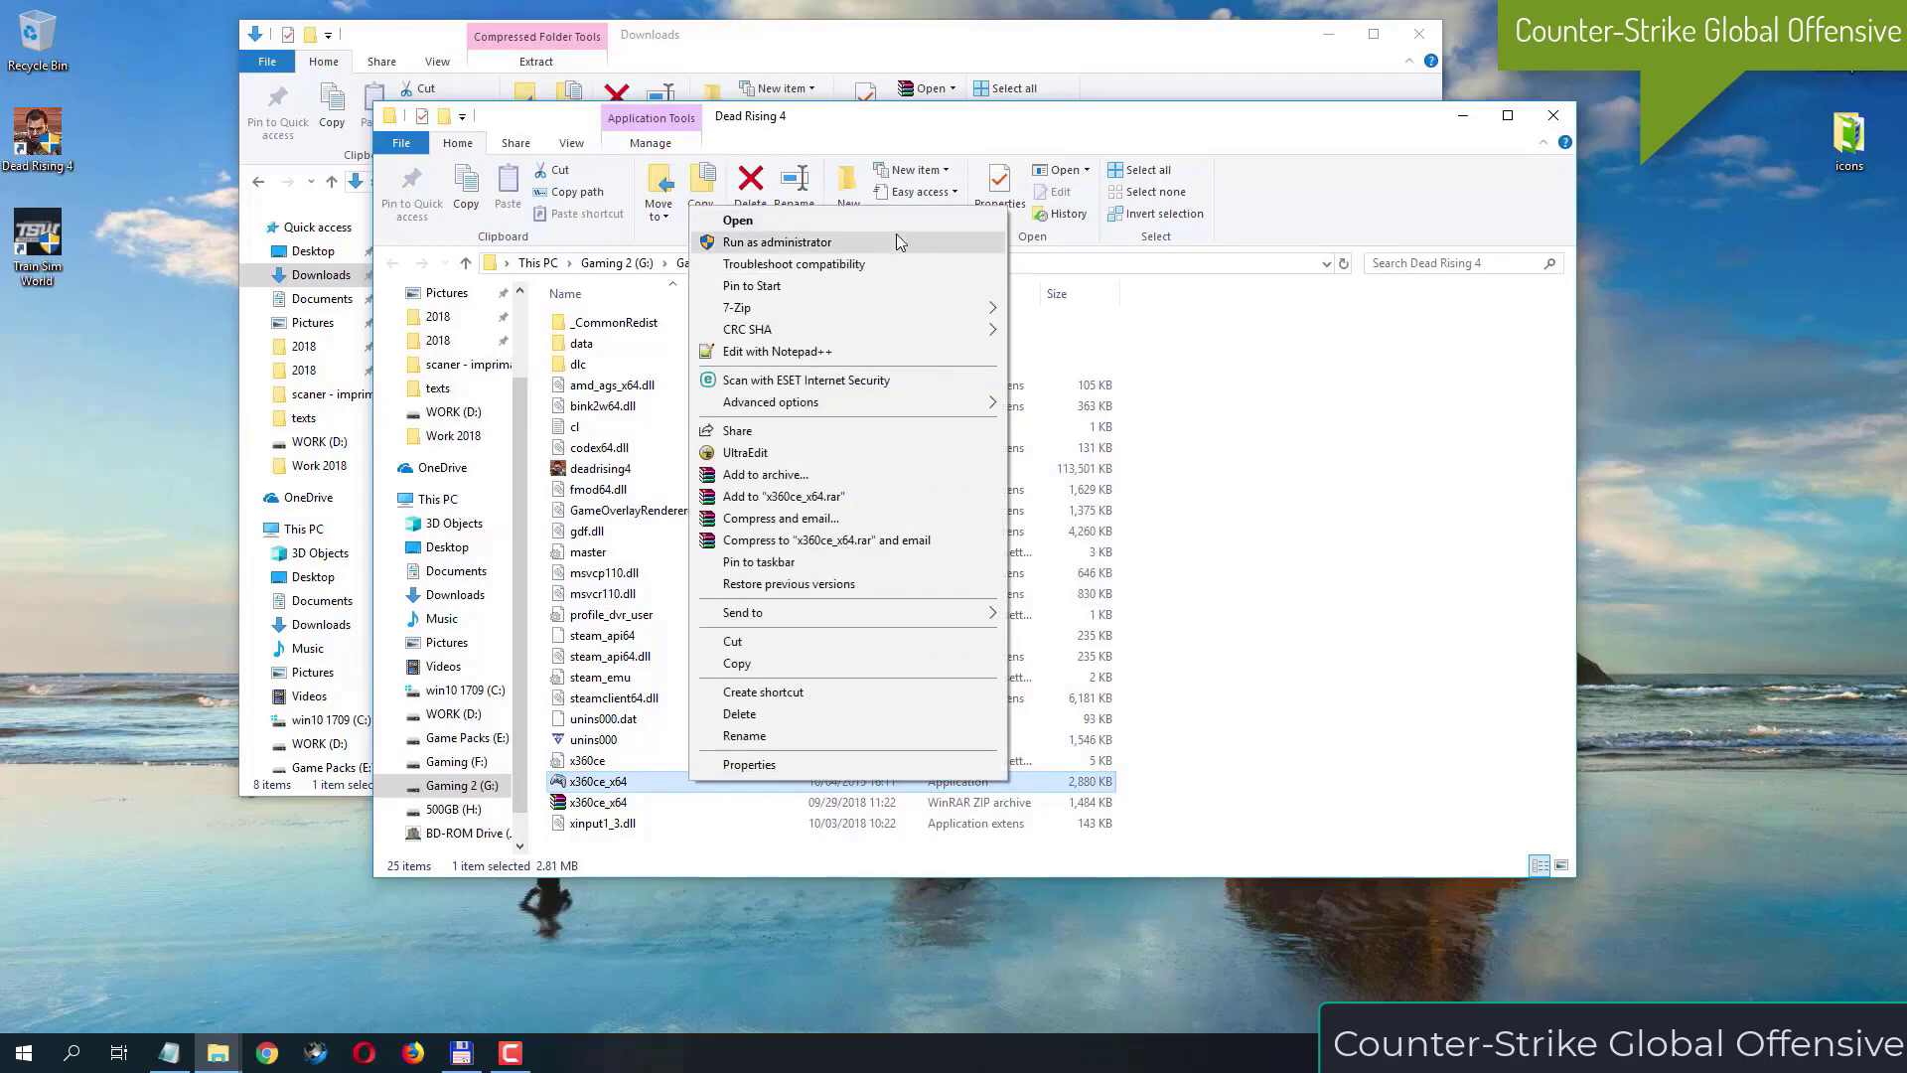
click(897, 241)
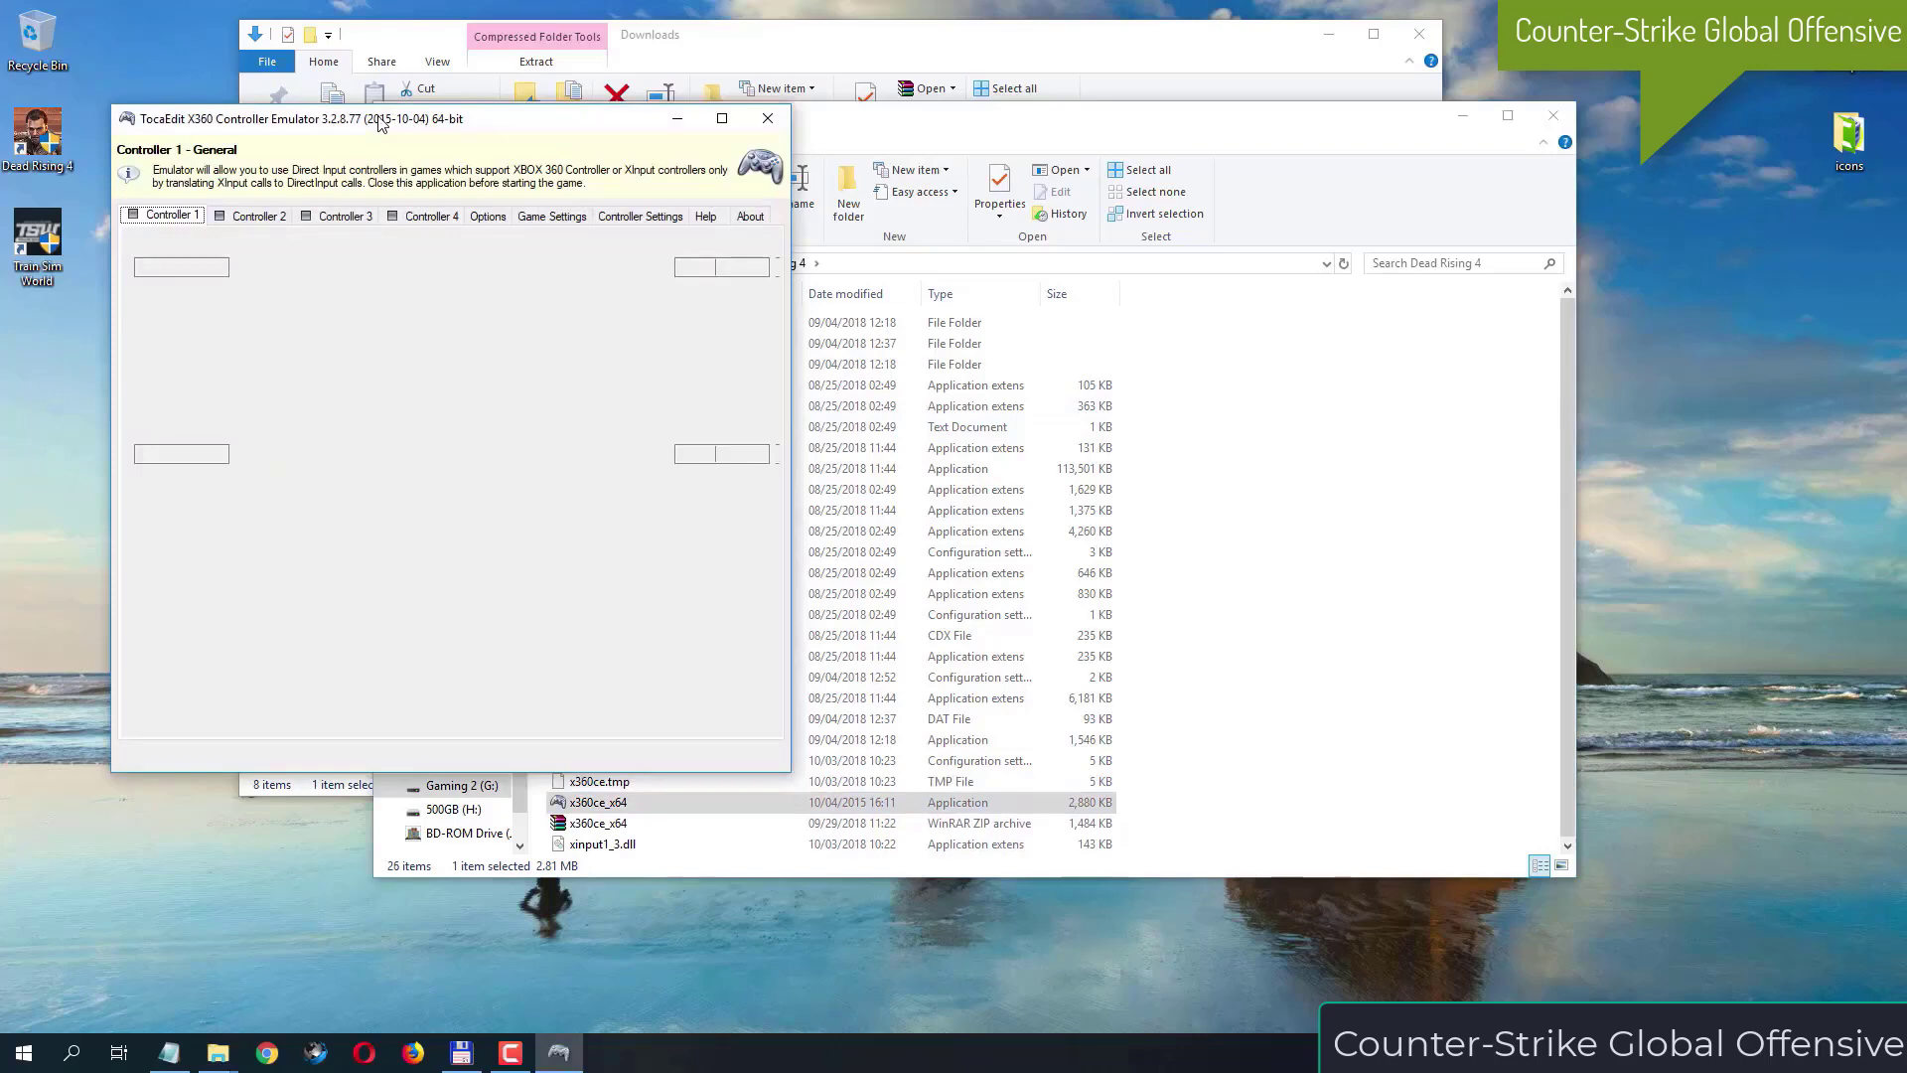
drag(377, 123, 603, 135)
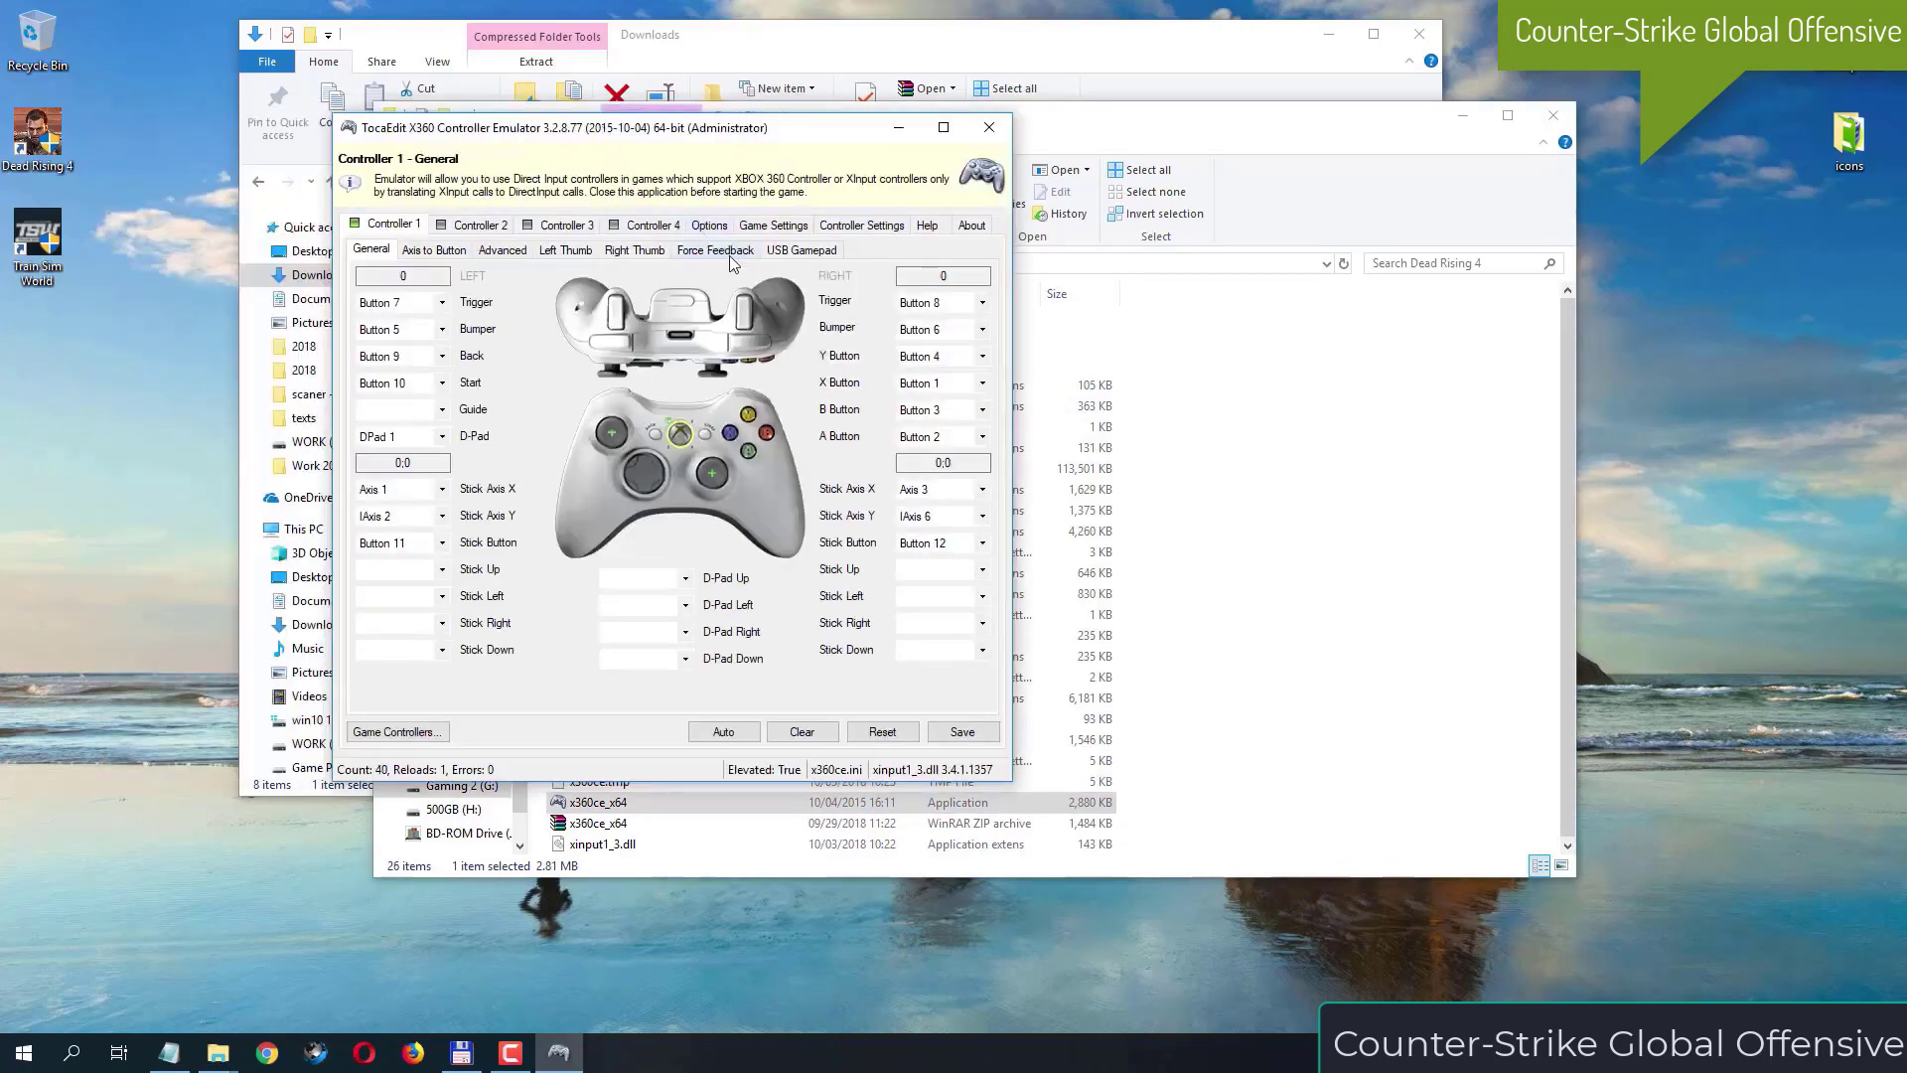
click(790, 229)
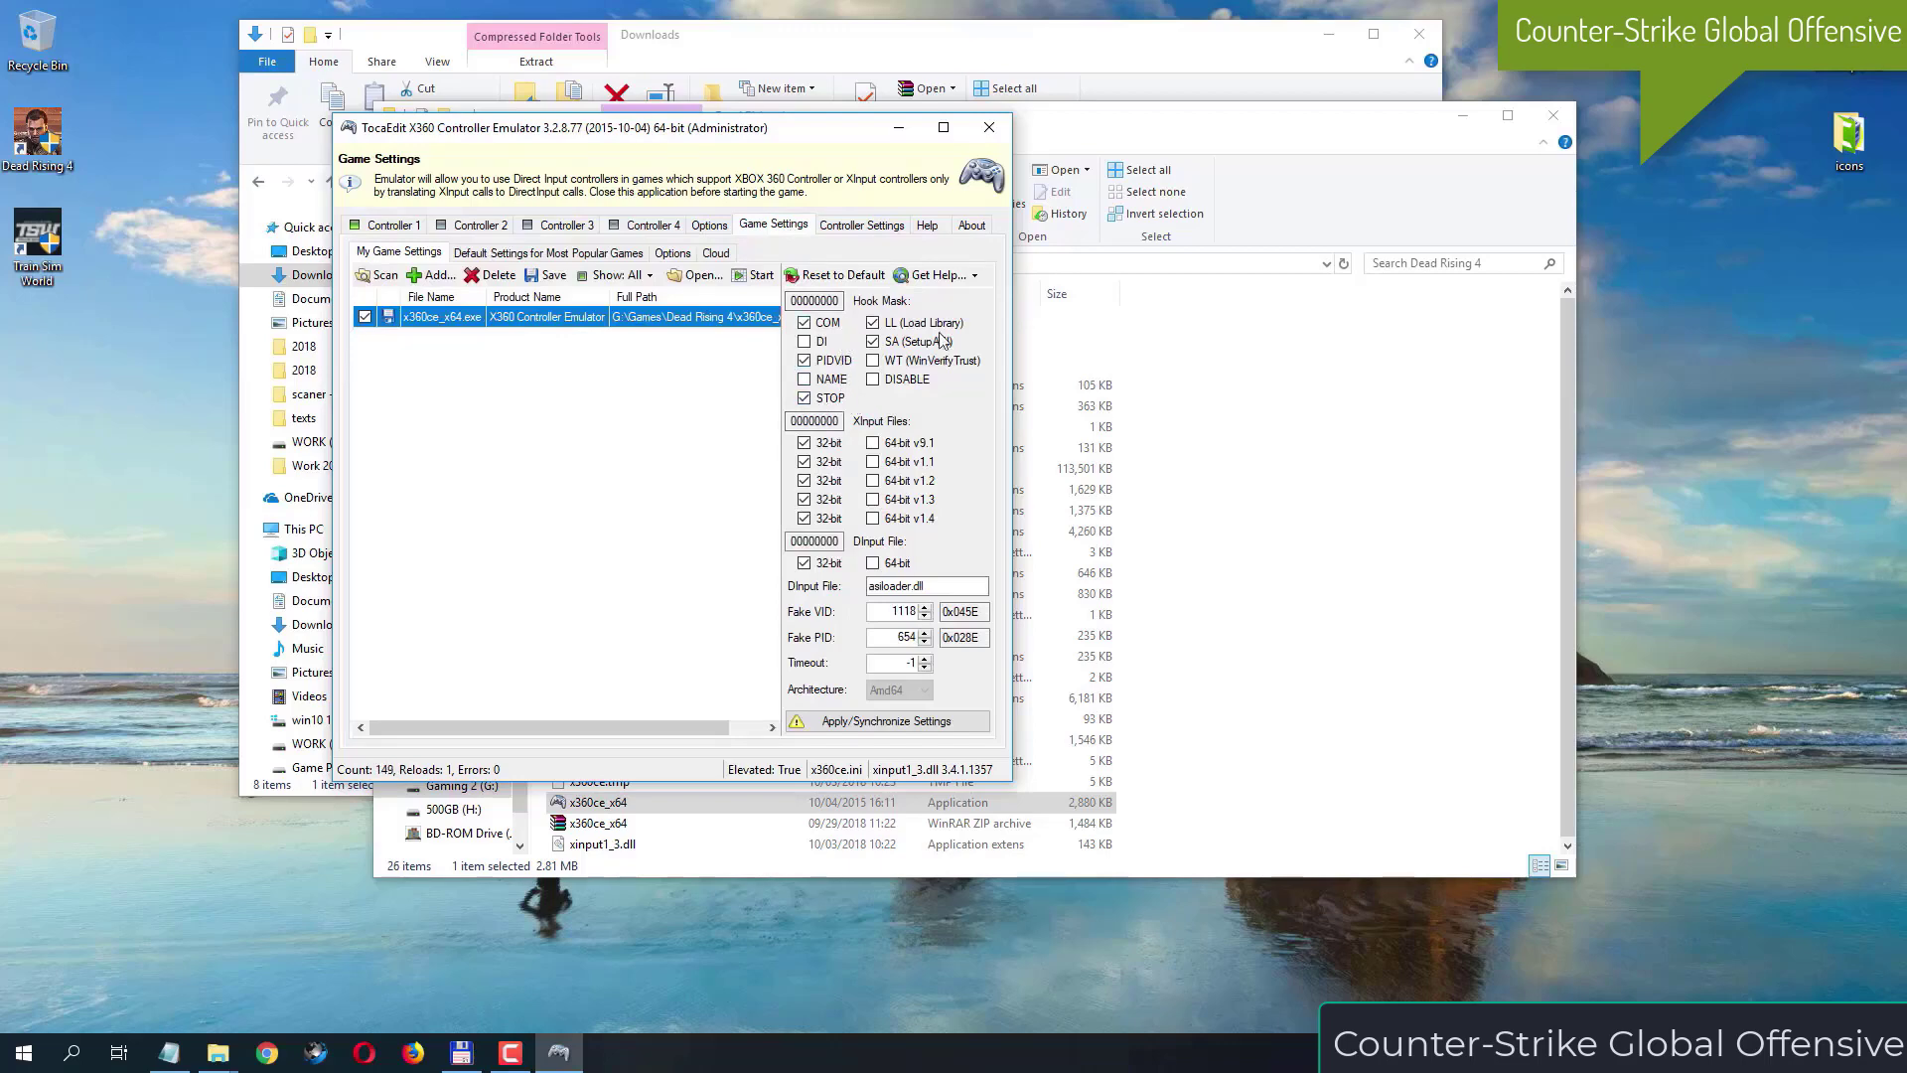
click(819, 344)
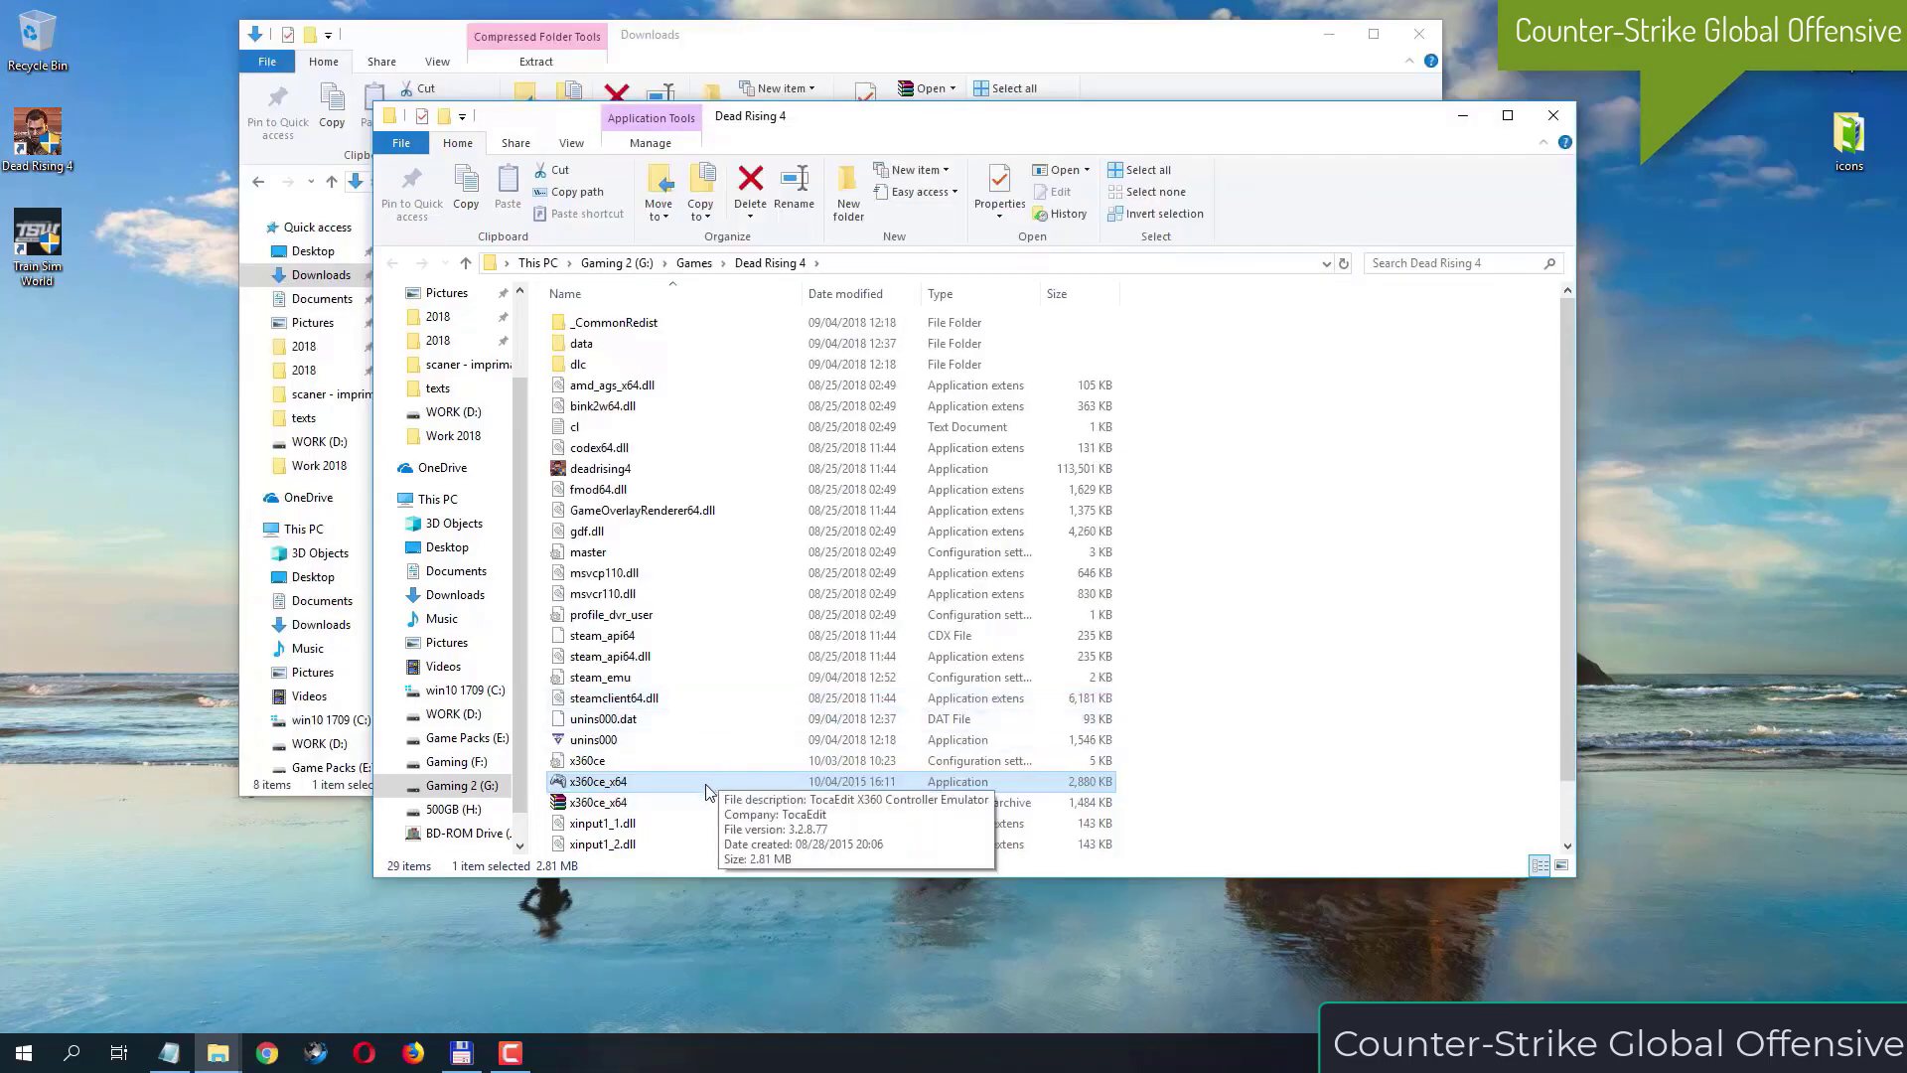
Run x360ce_x64 as administrator and clear the COM, DI, PIDVID, STOP, LL and SA hook masks in its game settings.
right_click(708, 788)
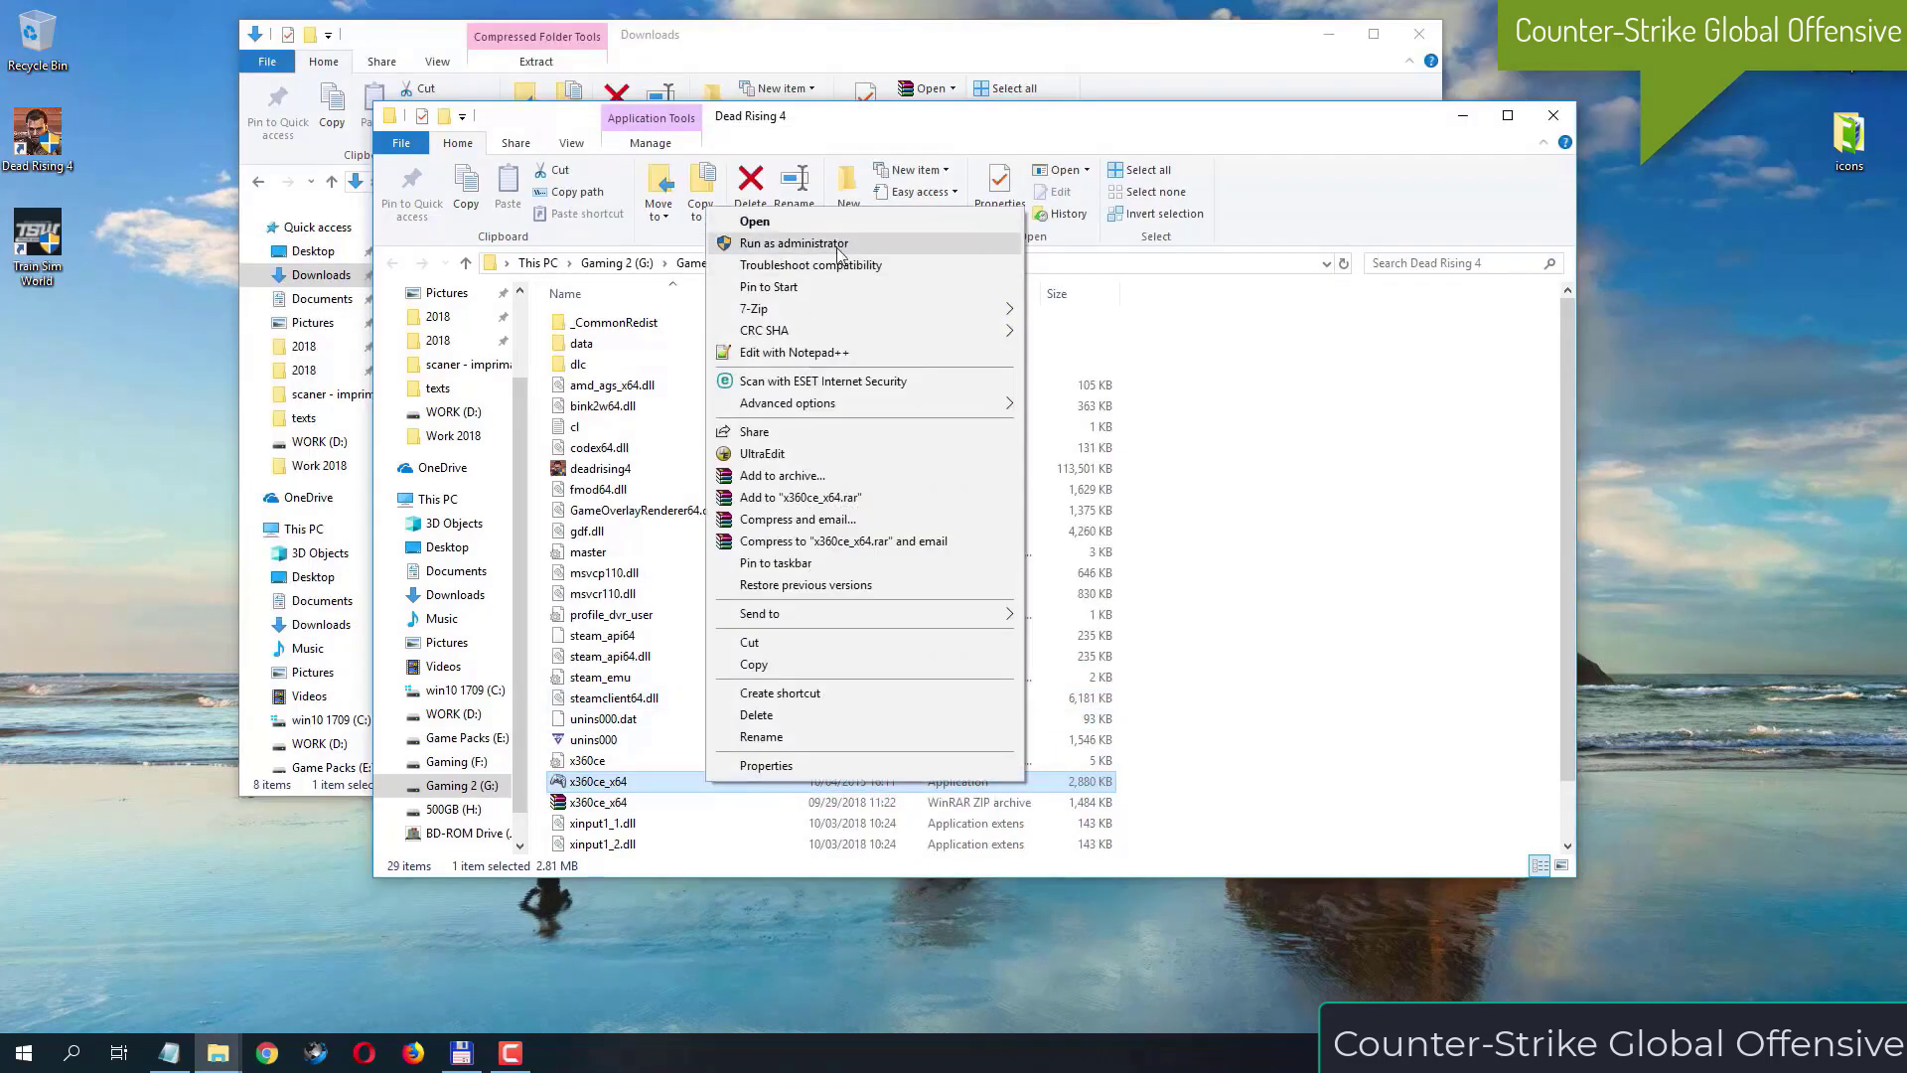
click(838, 244)
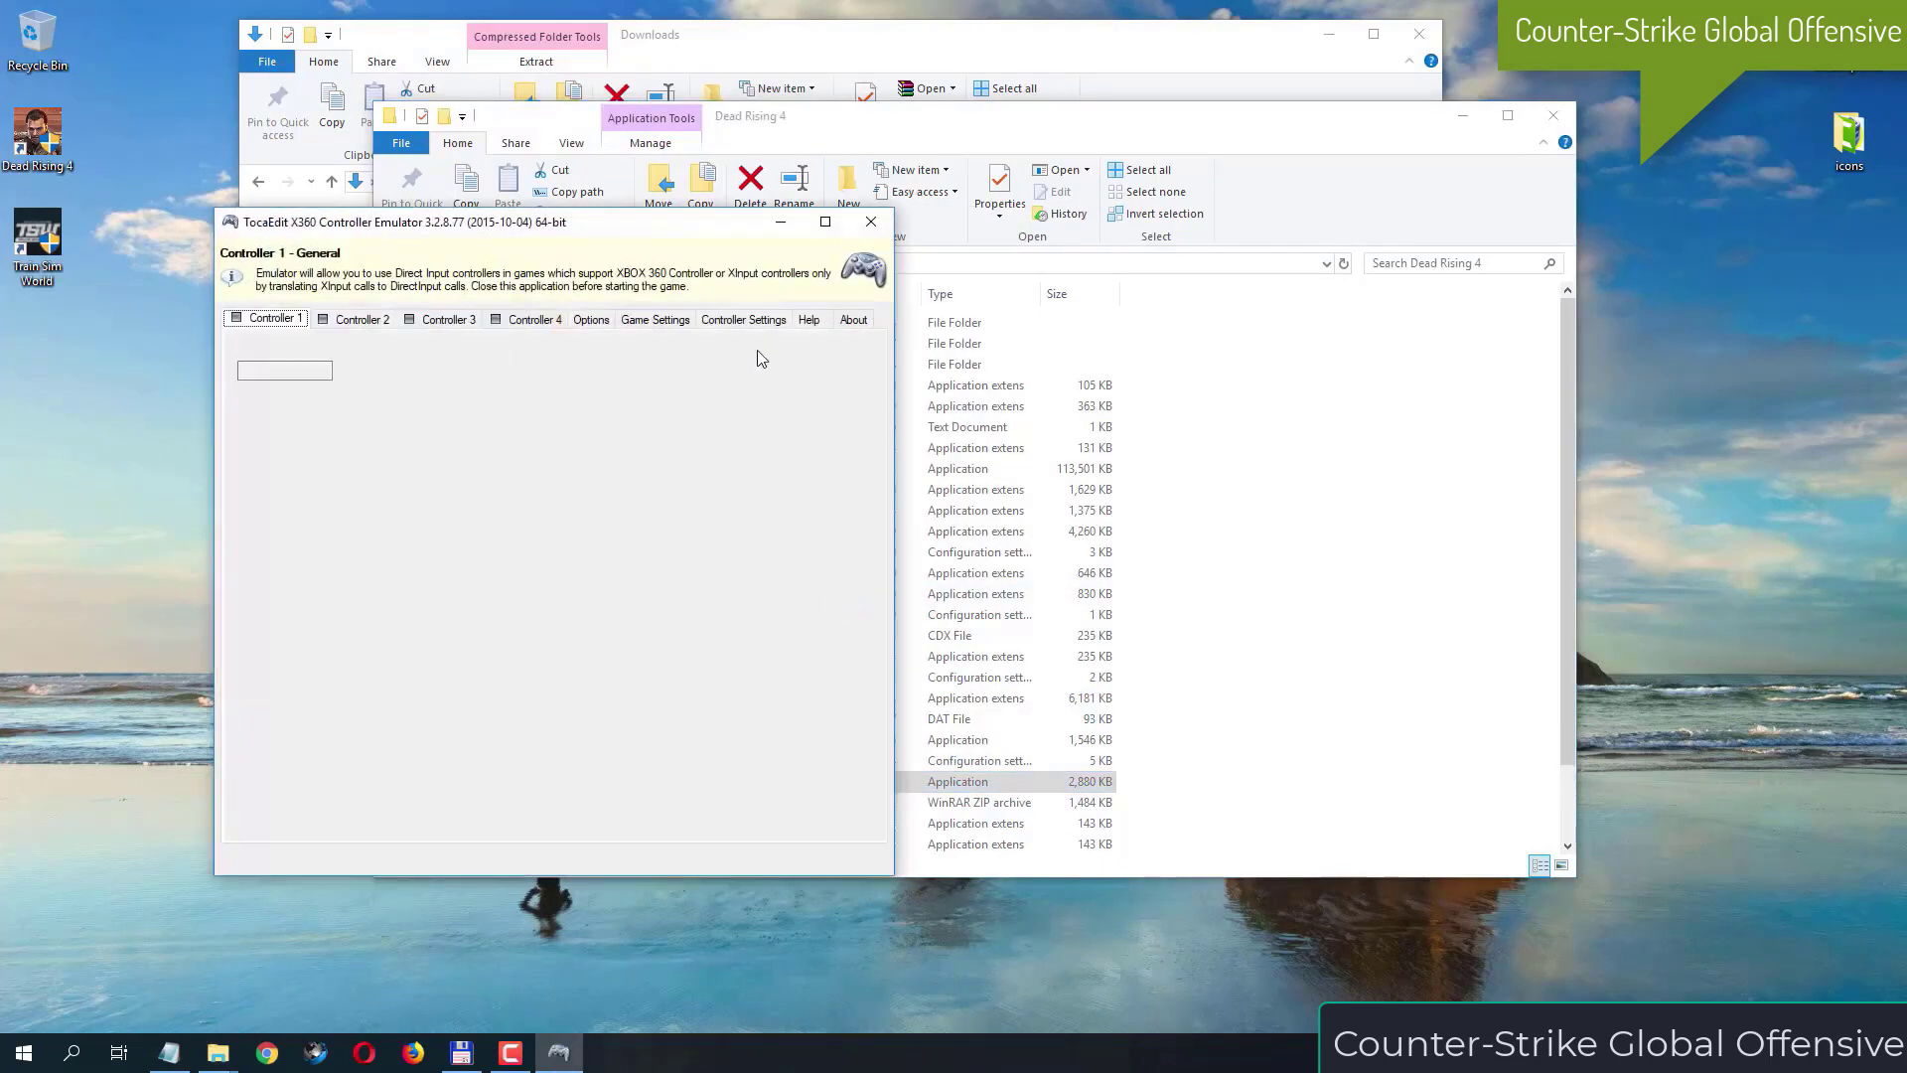
click(655, 319)
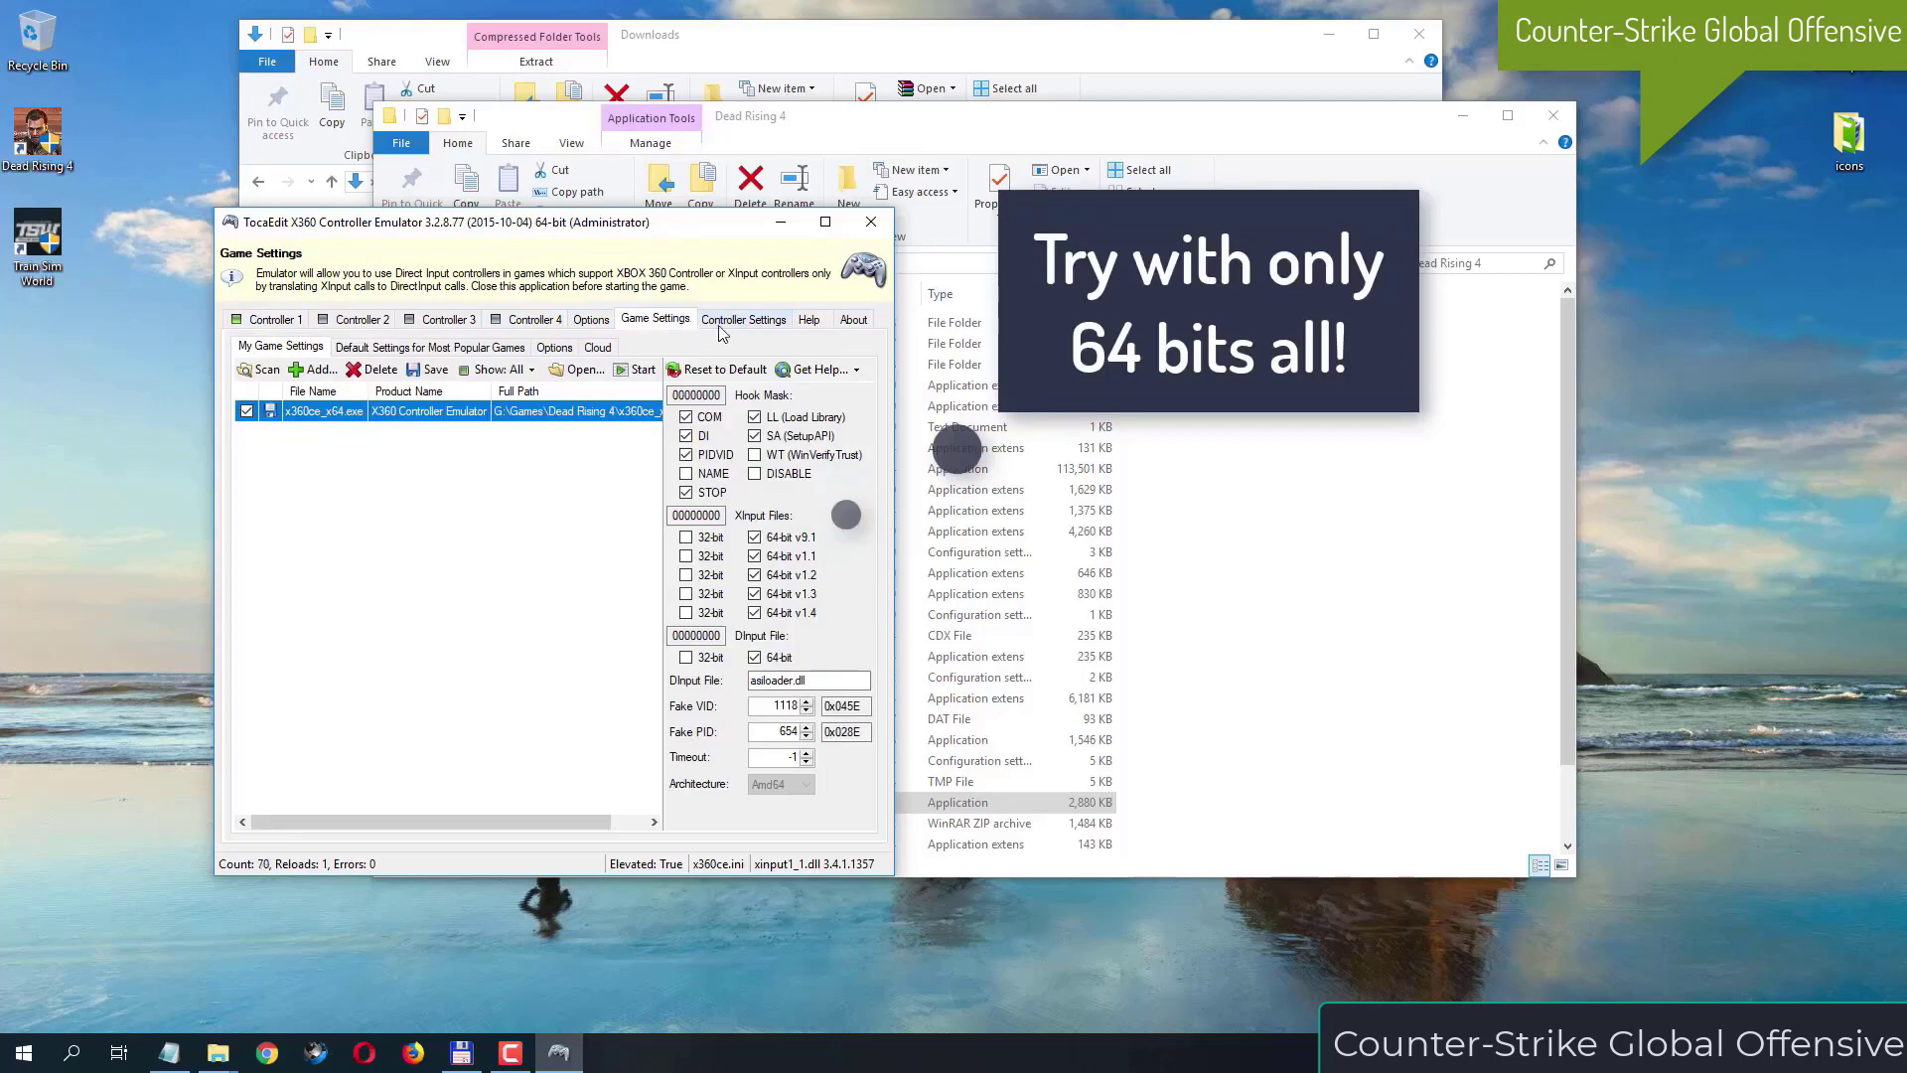
click(709, 493)
click(708, 455)
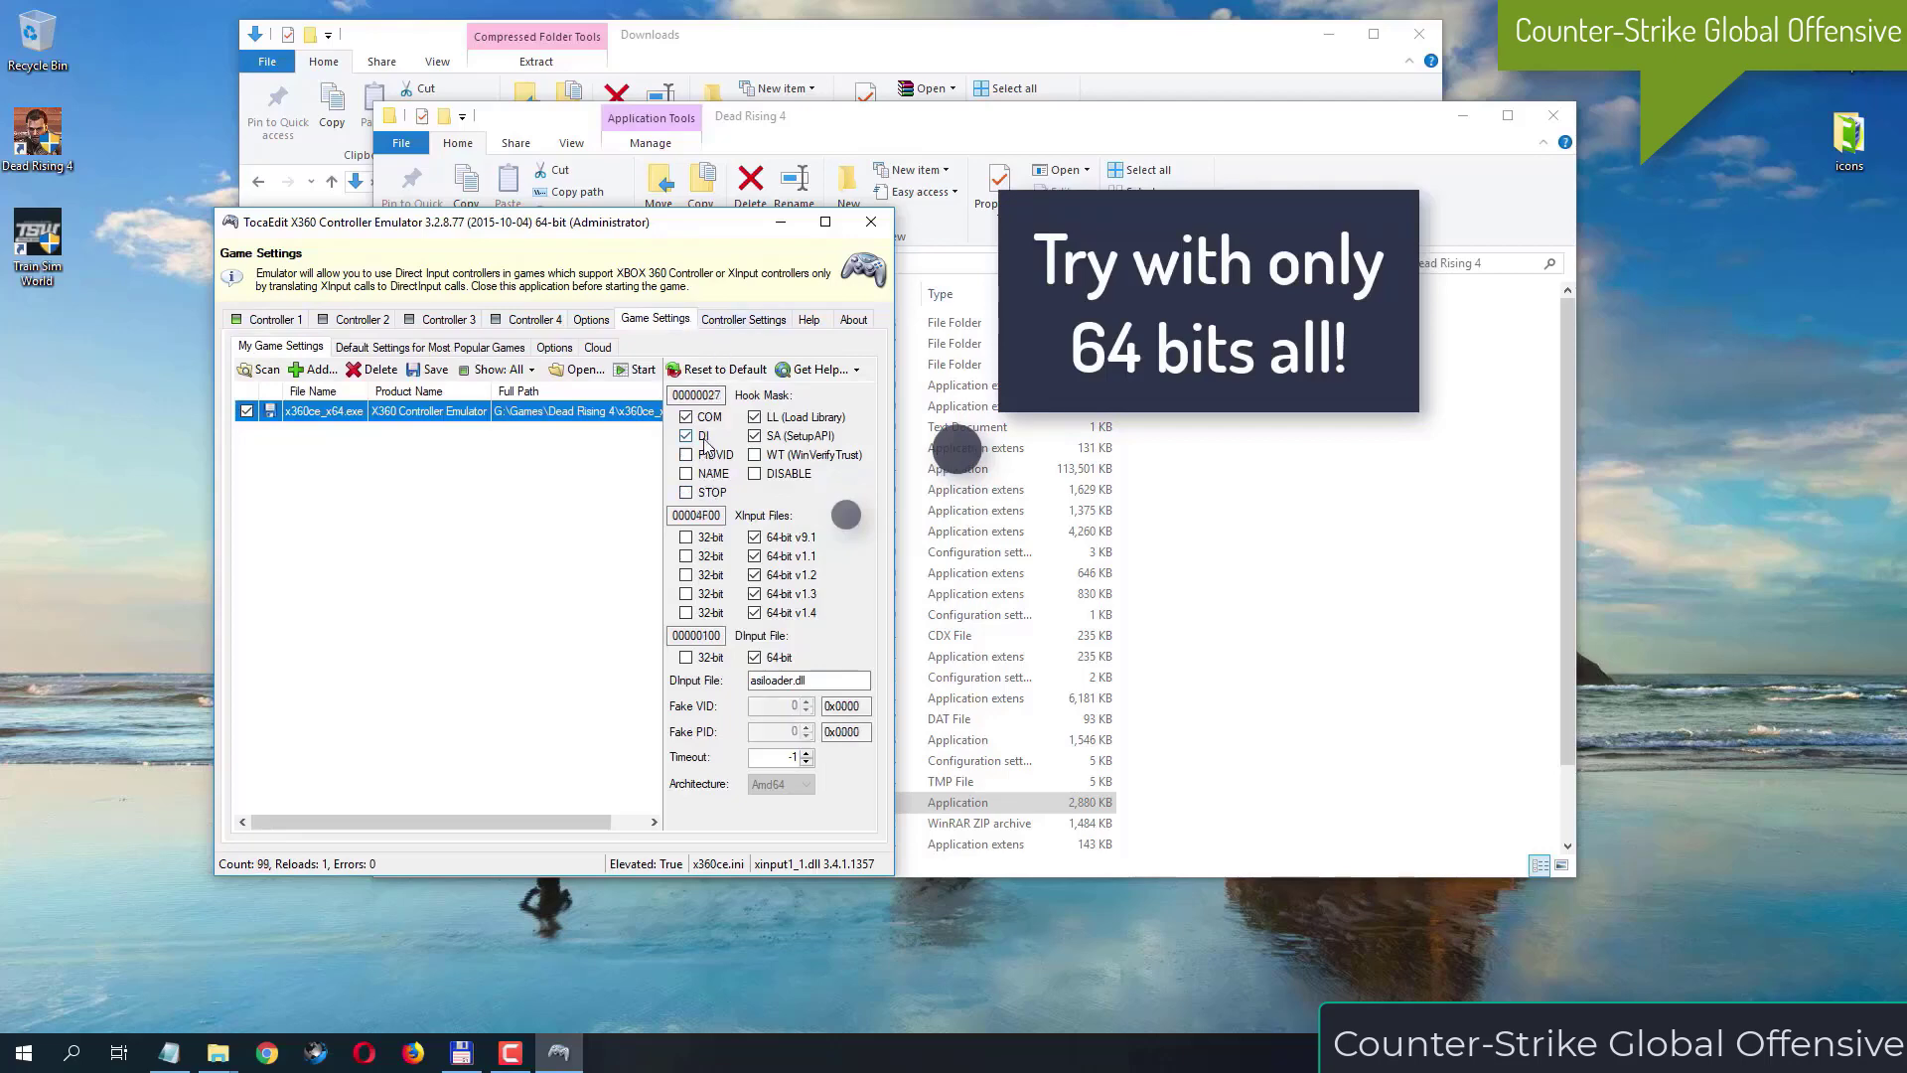
click(707, 436)
click(709, 417)
click(791, 435)
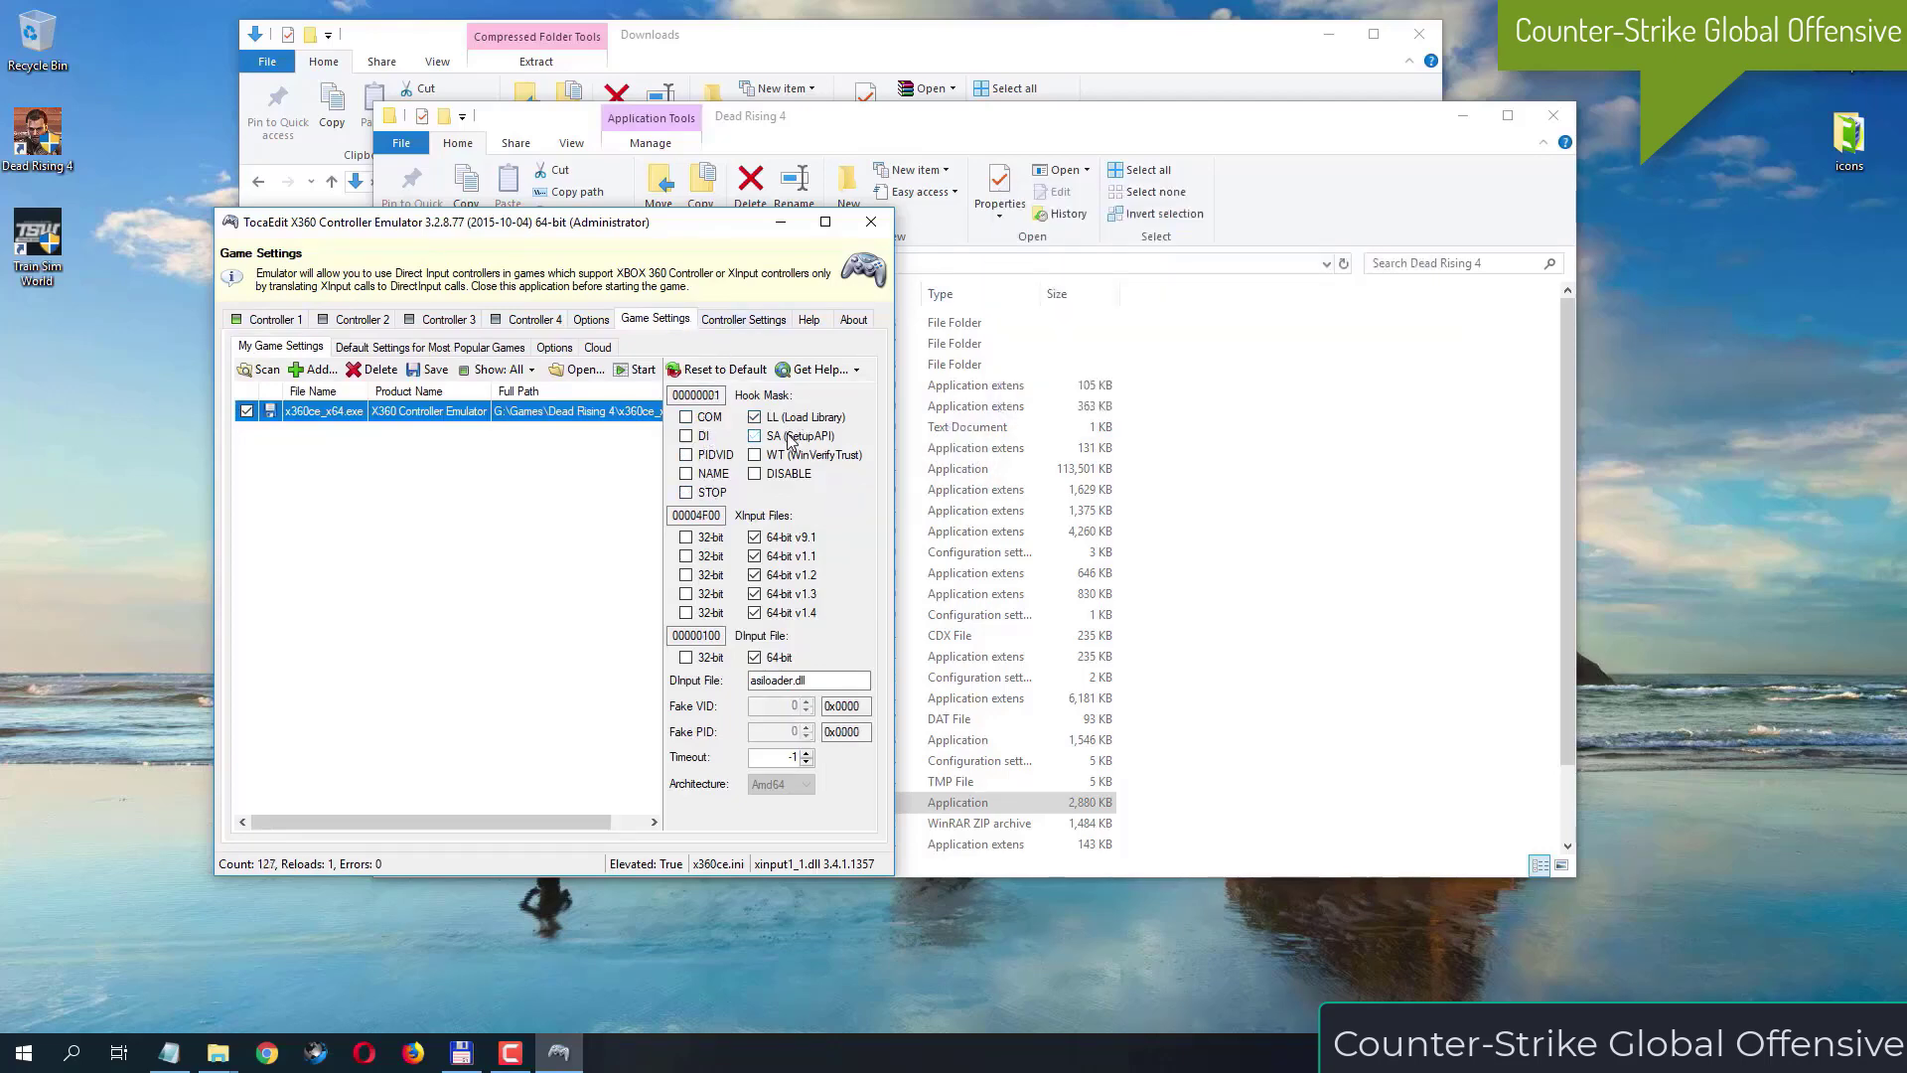
click(790, 419)
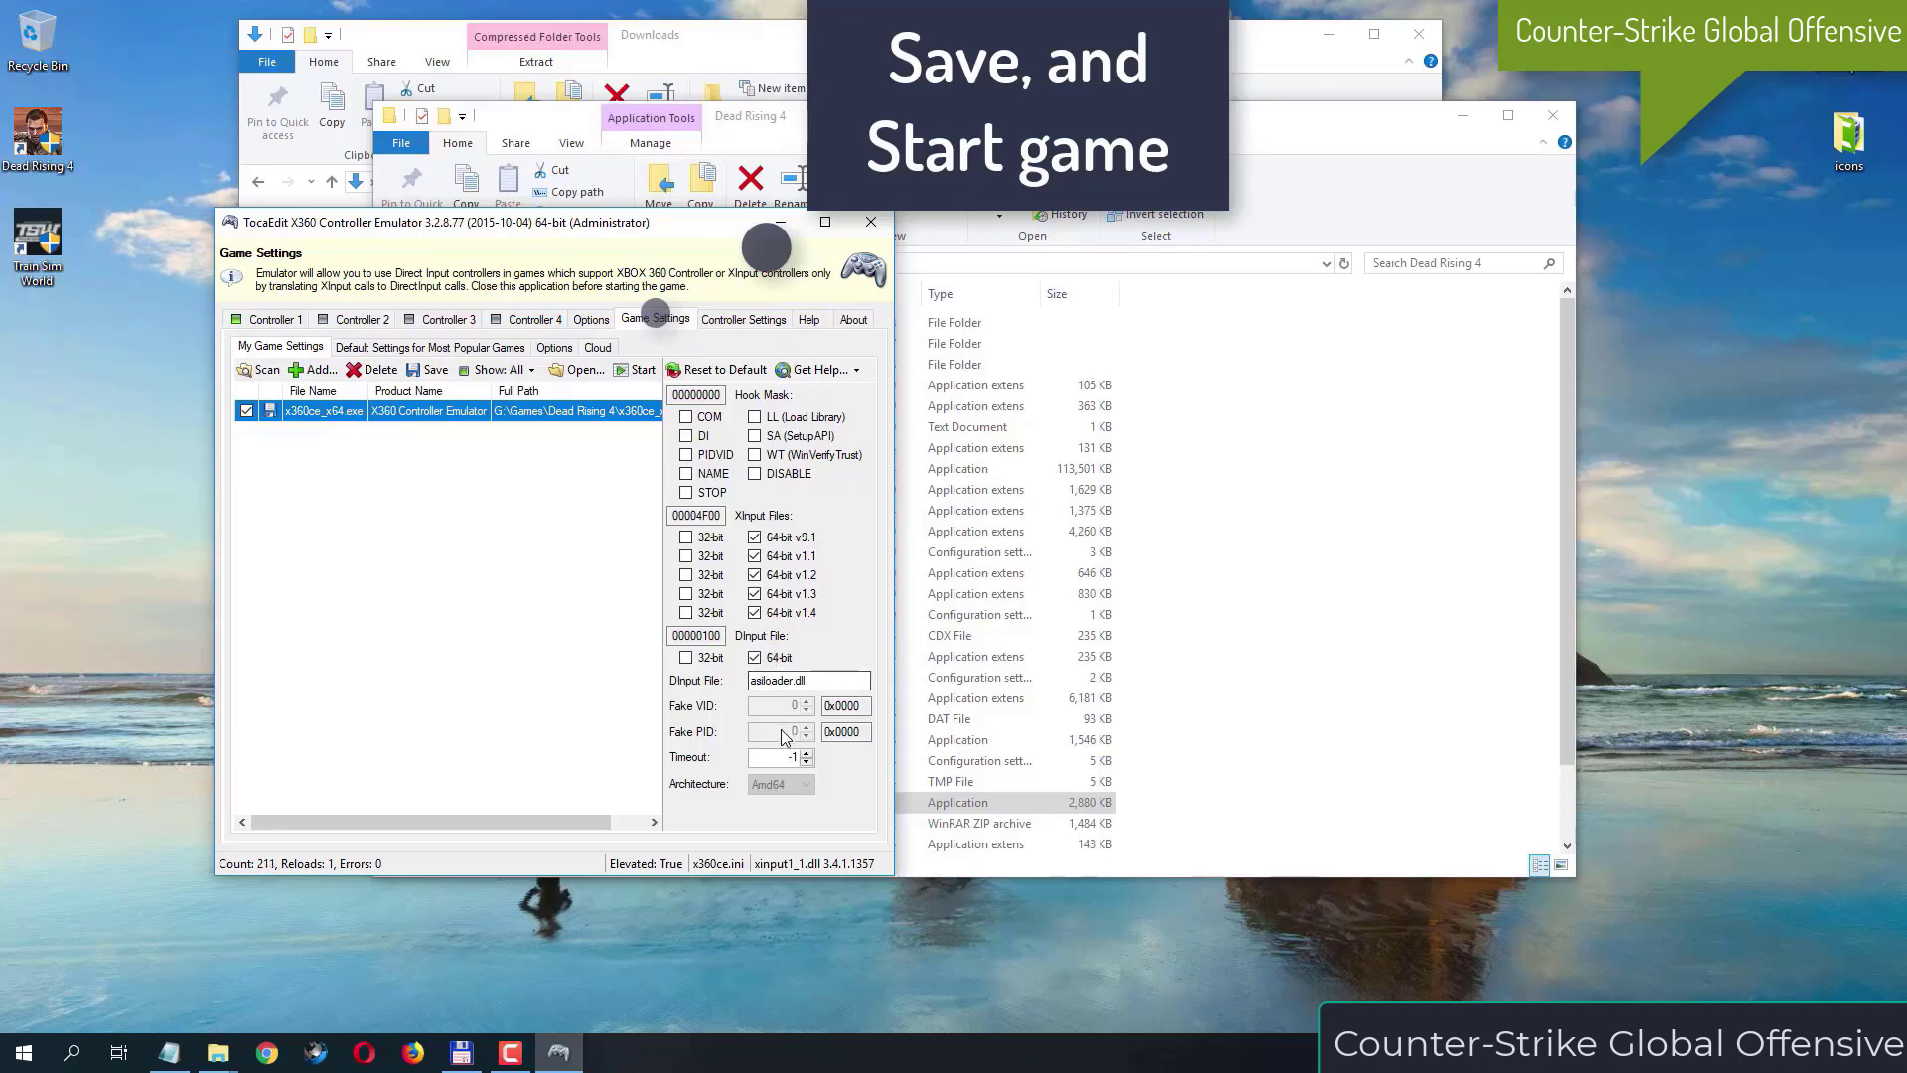
Save the game settings and close the emulator.
click(429, 371)
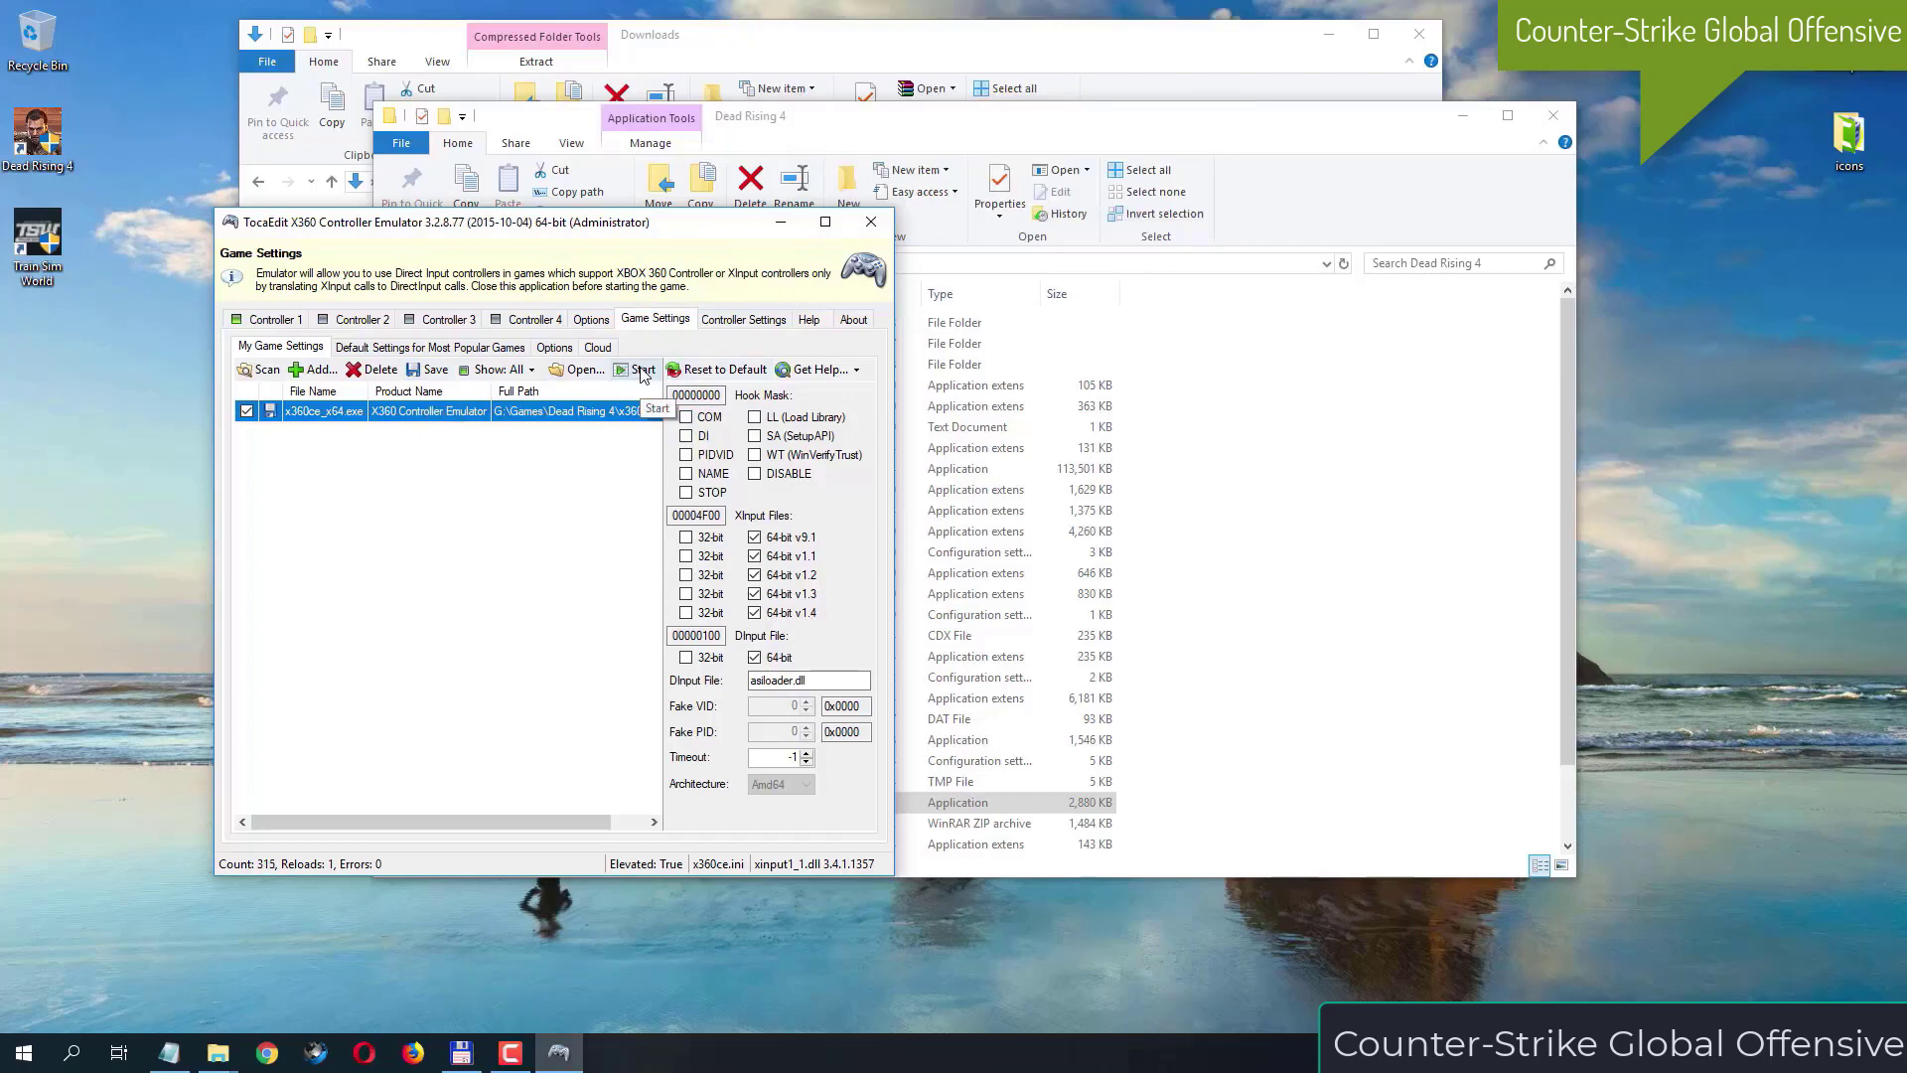
drag(659, 232, 939, 207)
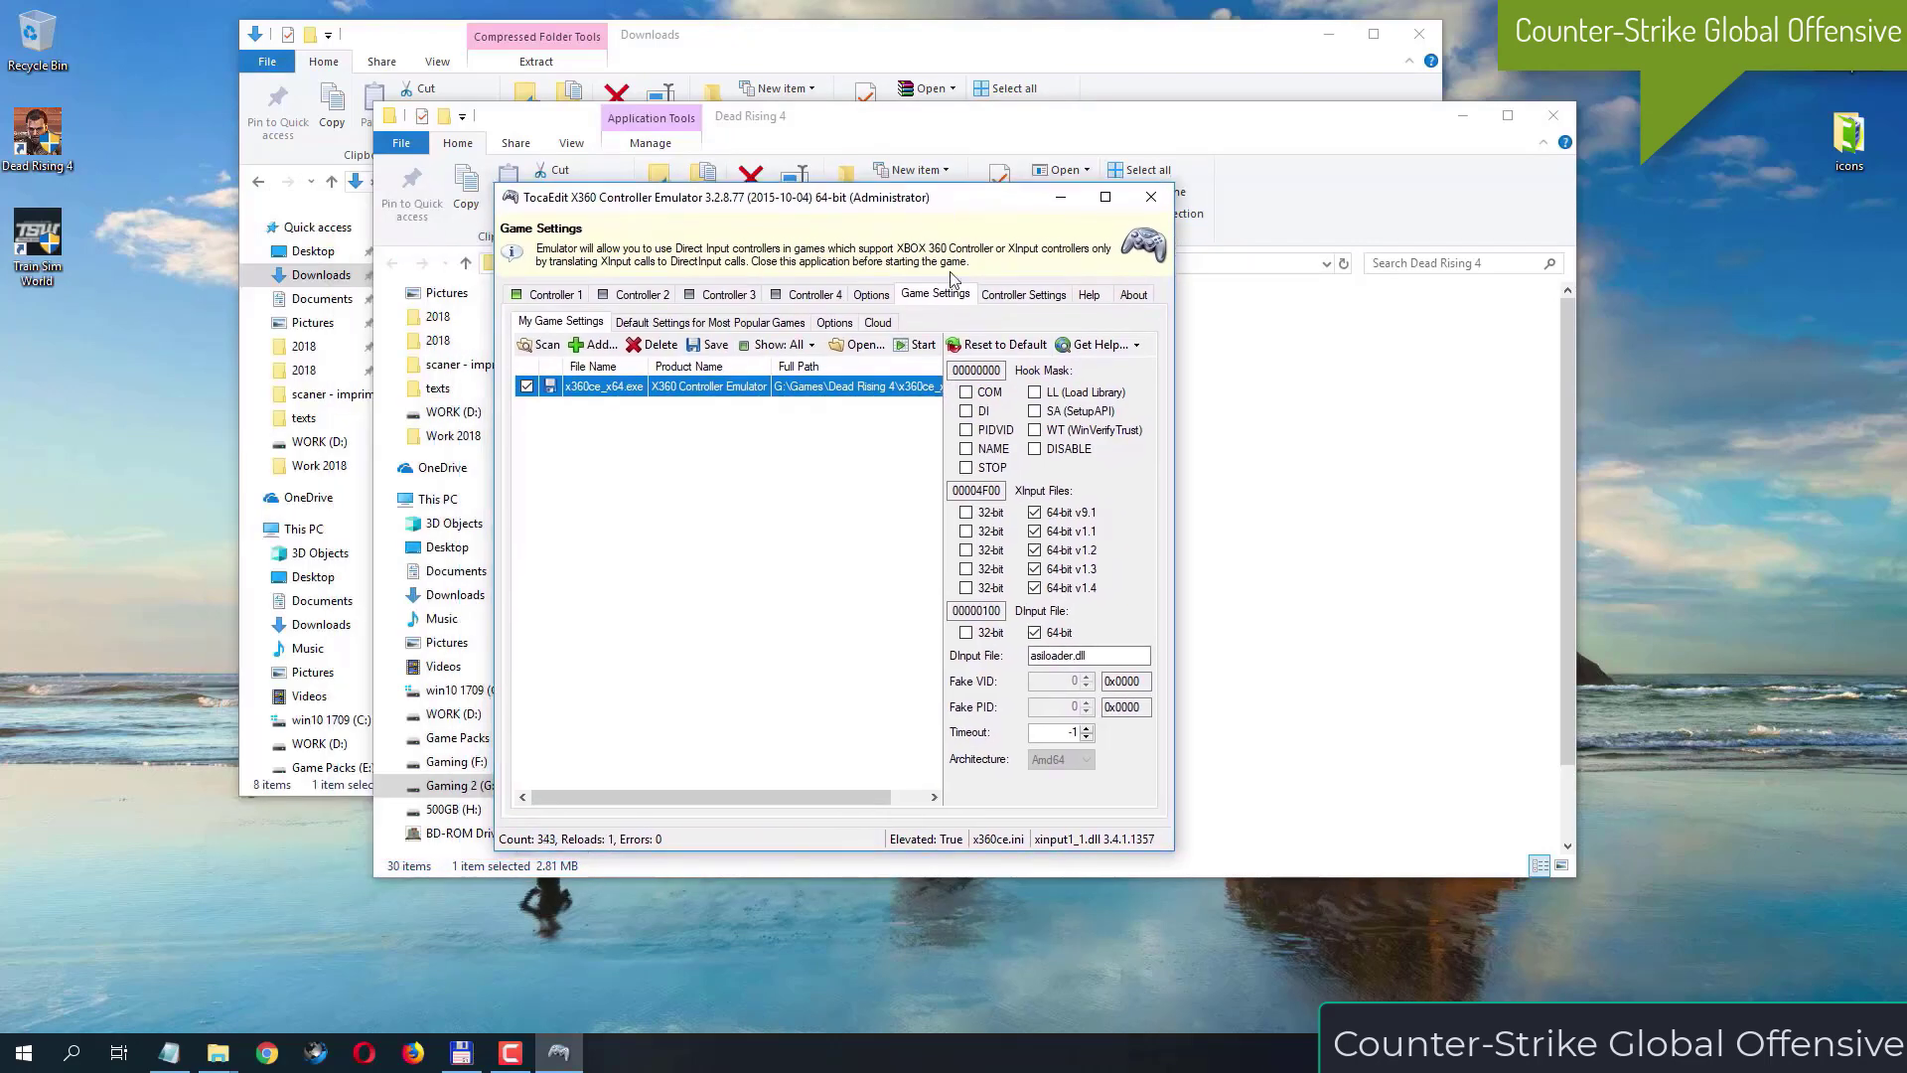
click(1154, 197)
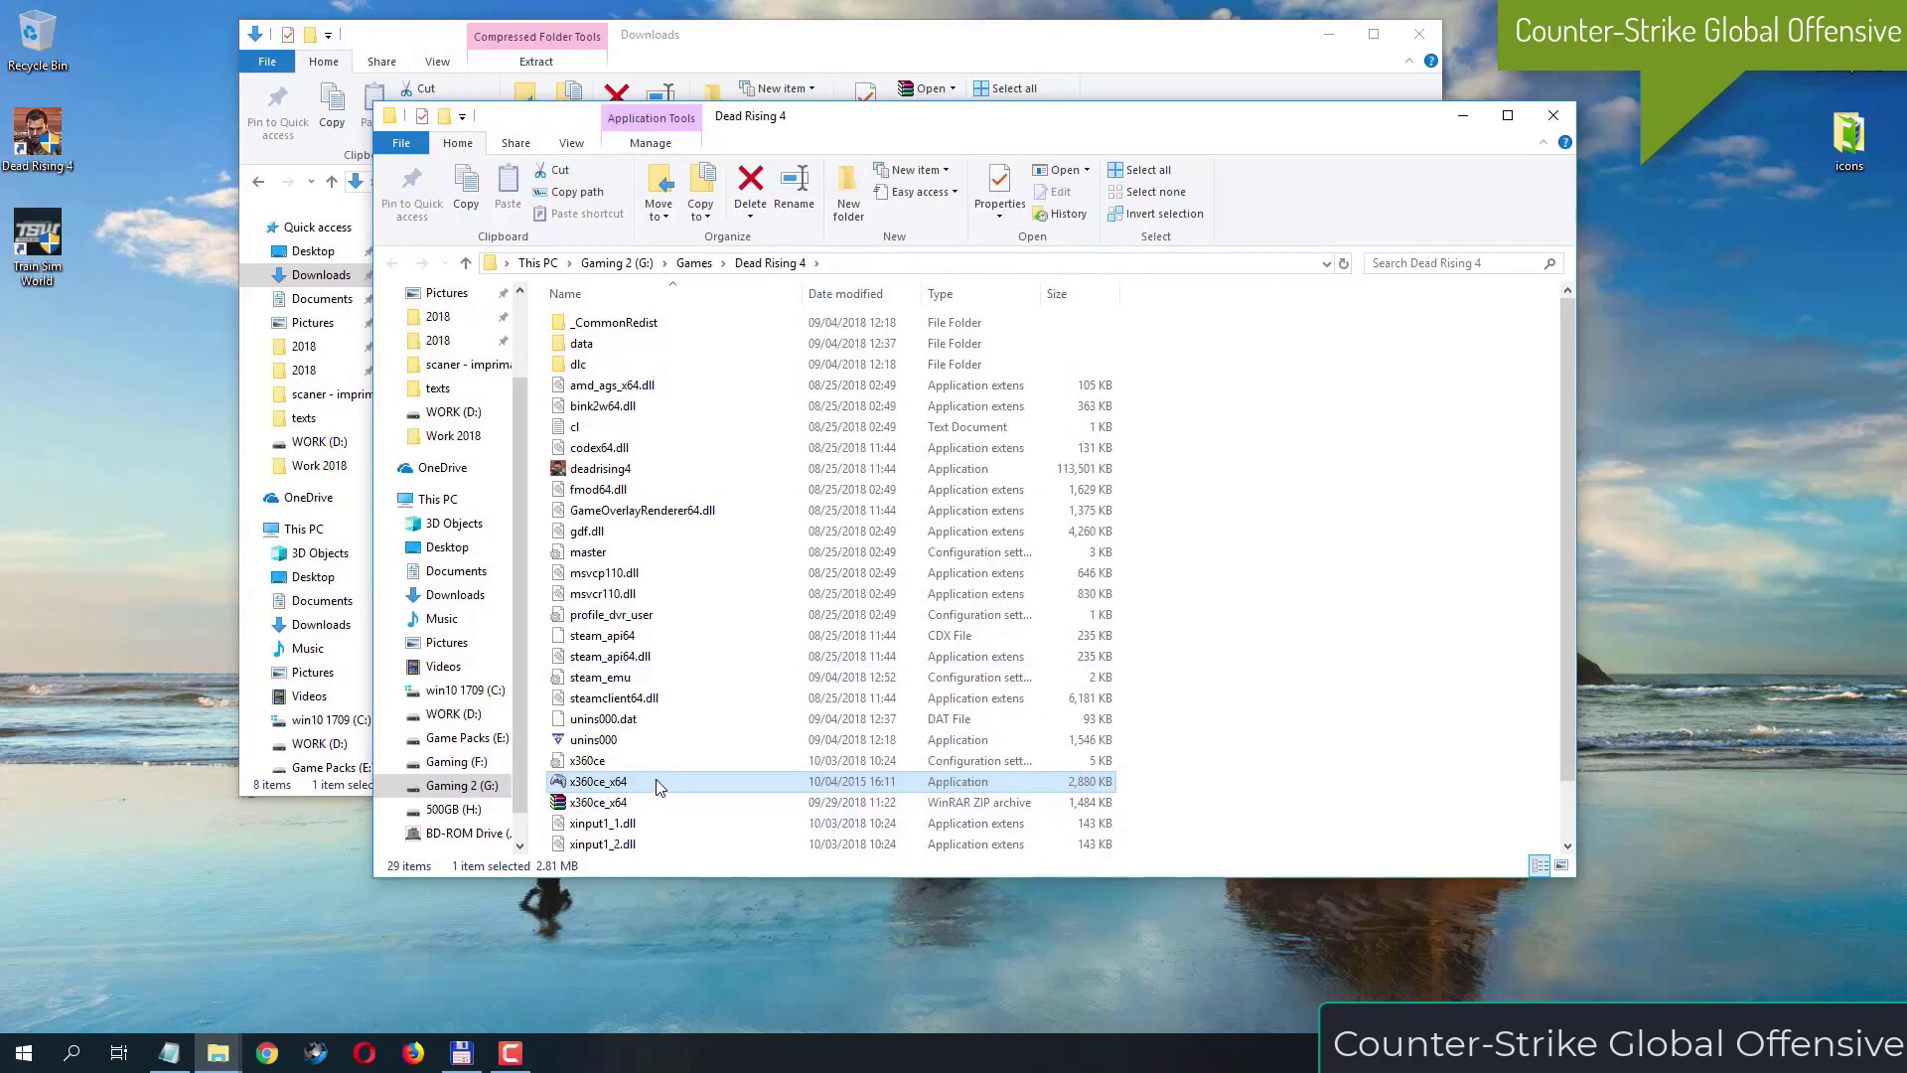
Start x360ce_x64 as administrator and examine the most popular controller settings offered for the connected gamepad, keeping deadrising4.exe as the program.
right_click(659, 784)
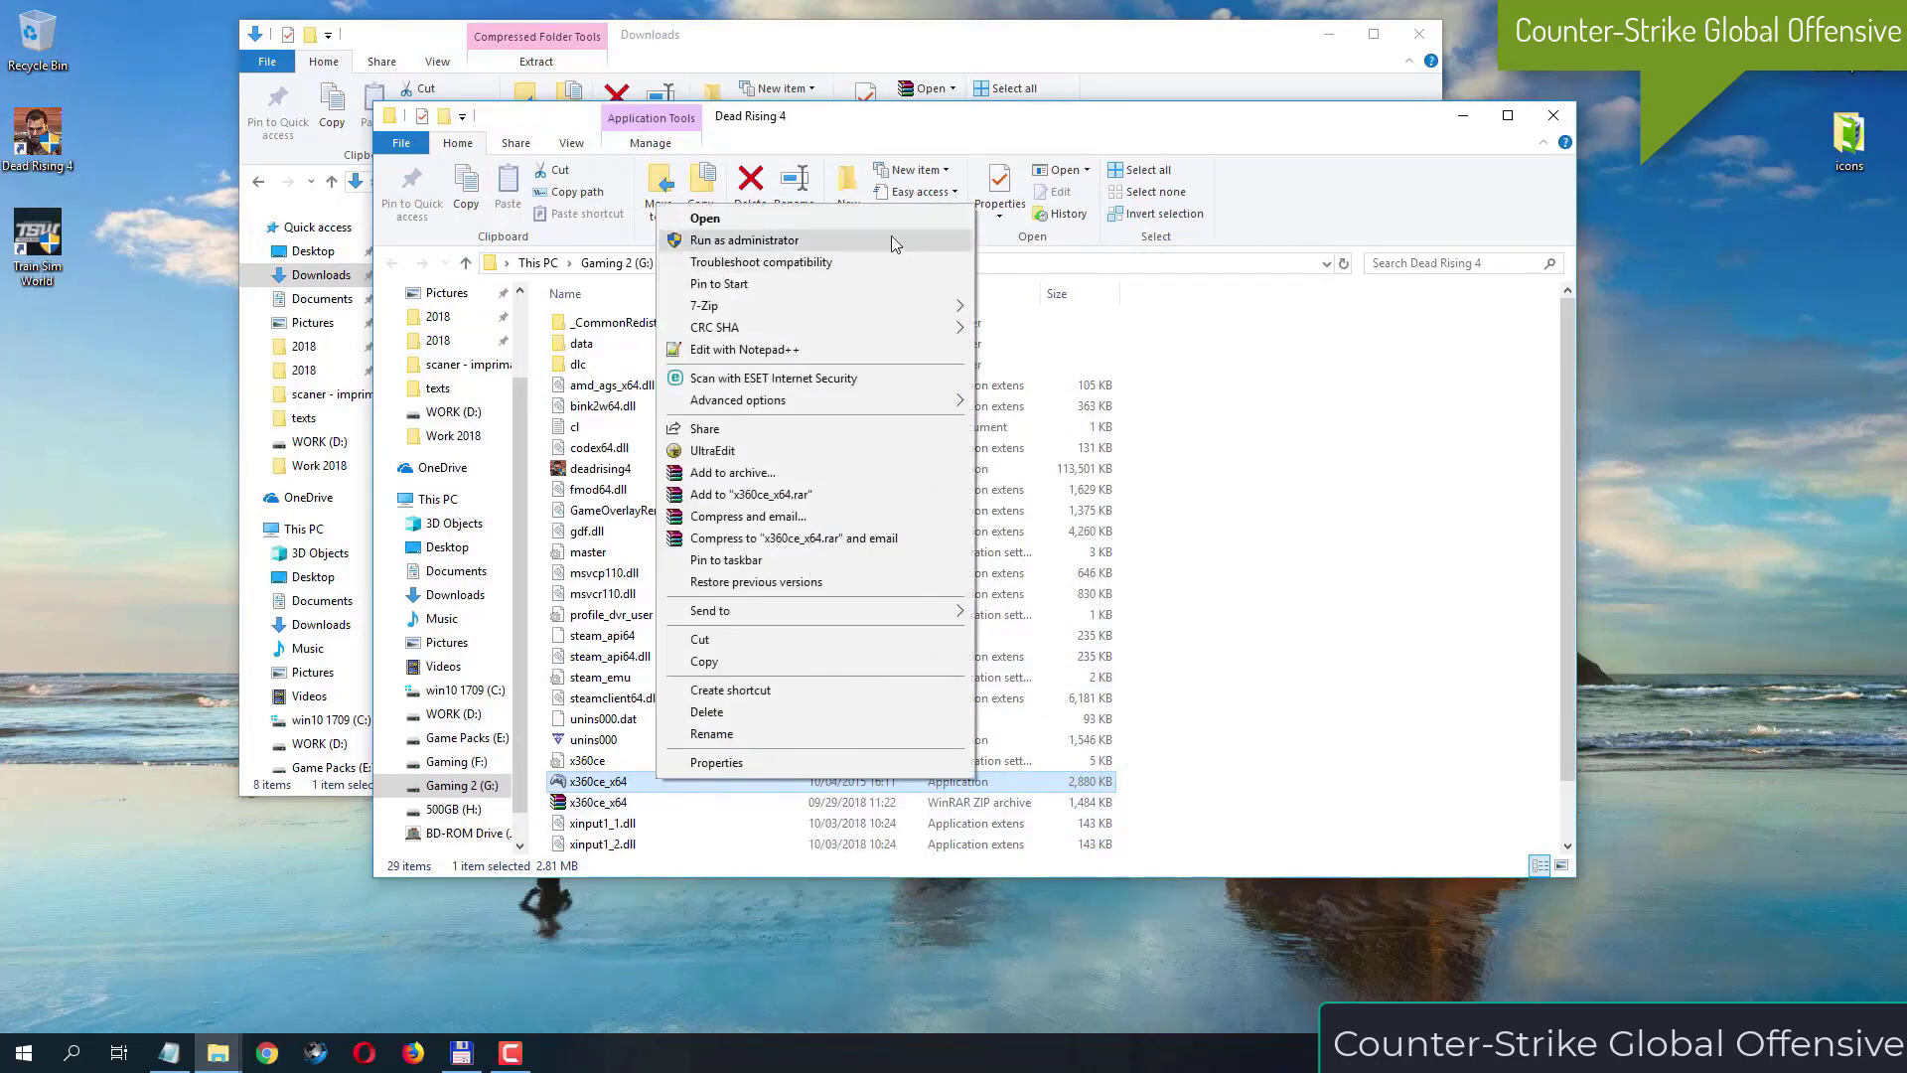
click(886, 241)
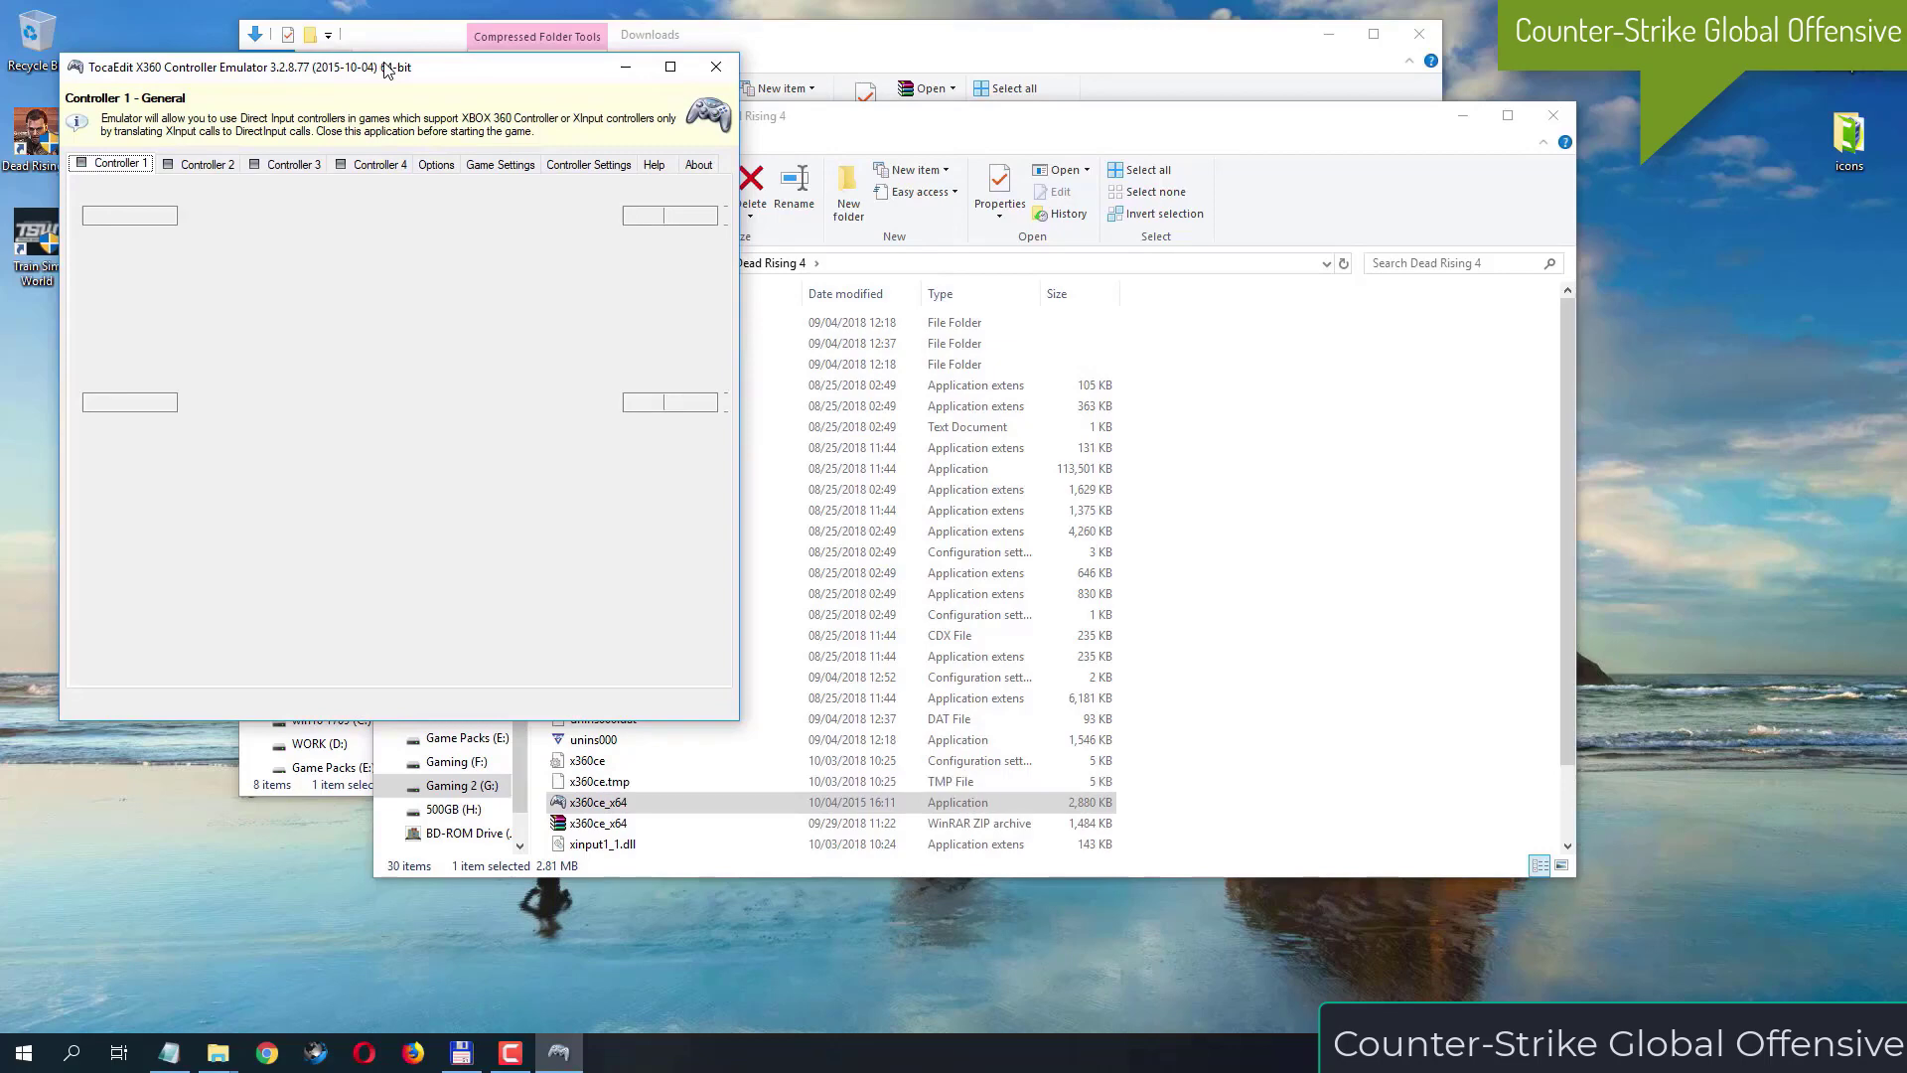
drag(385, 69, 777, 169)
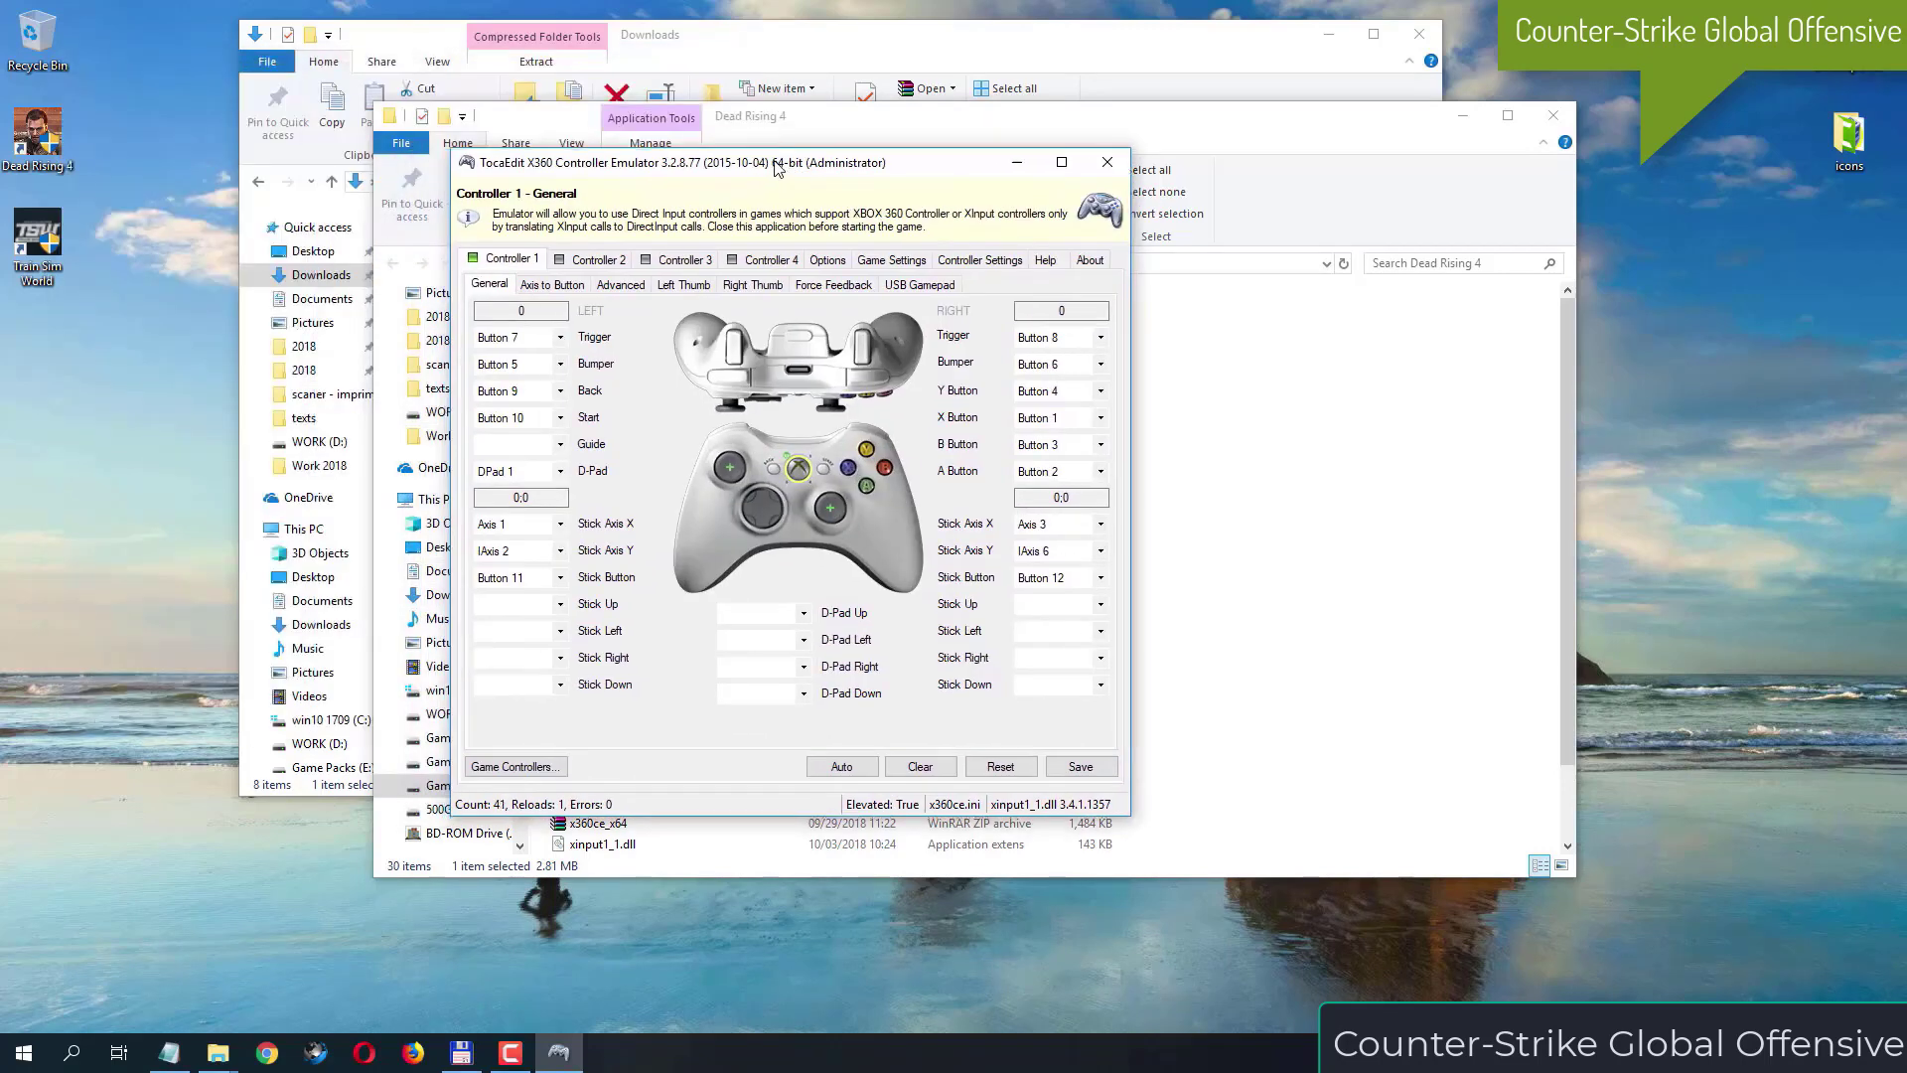
click(962, 262)
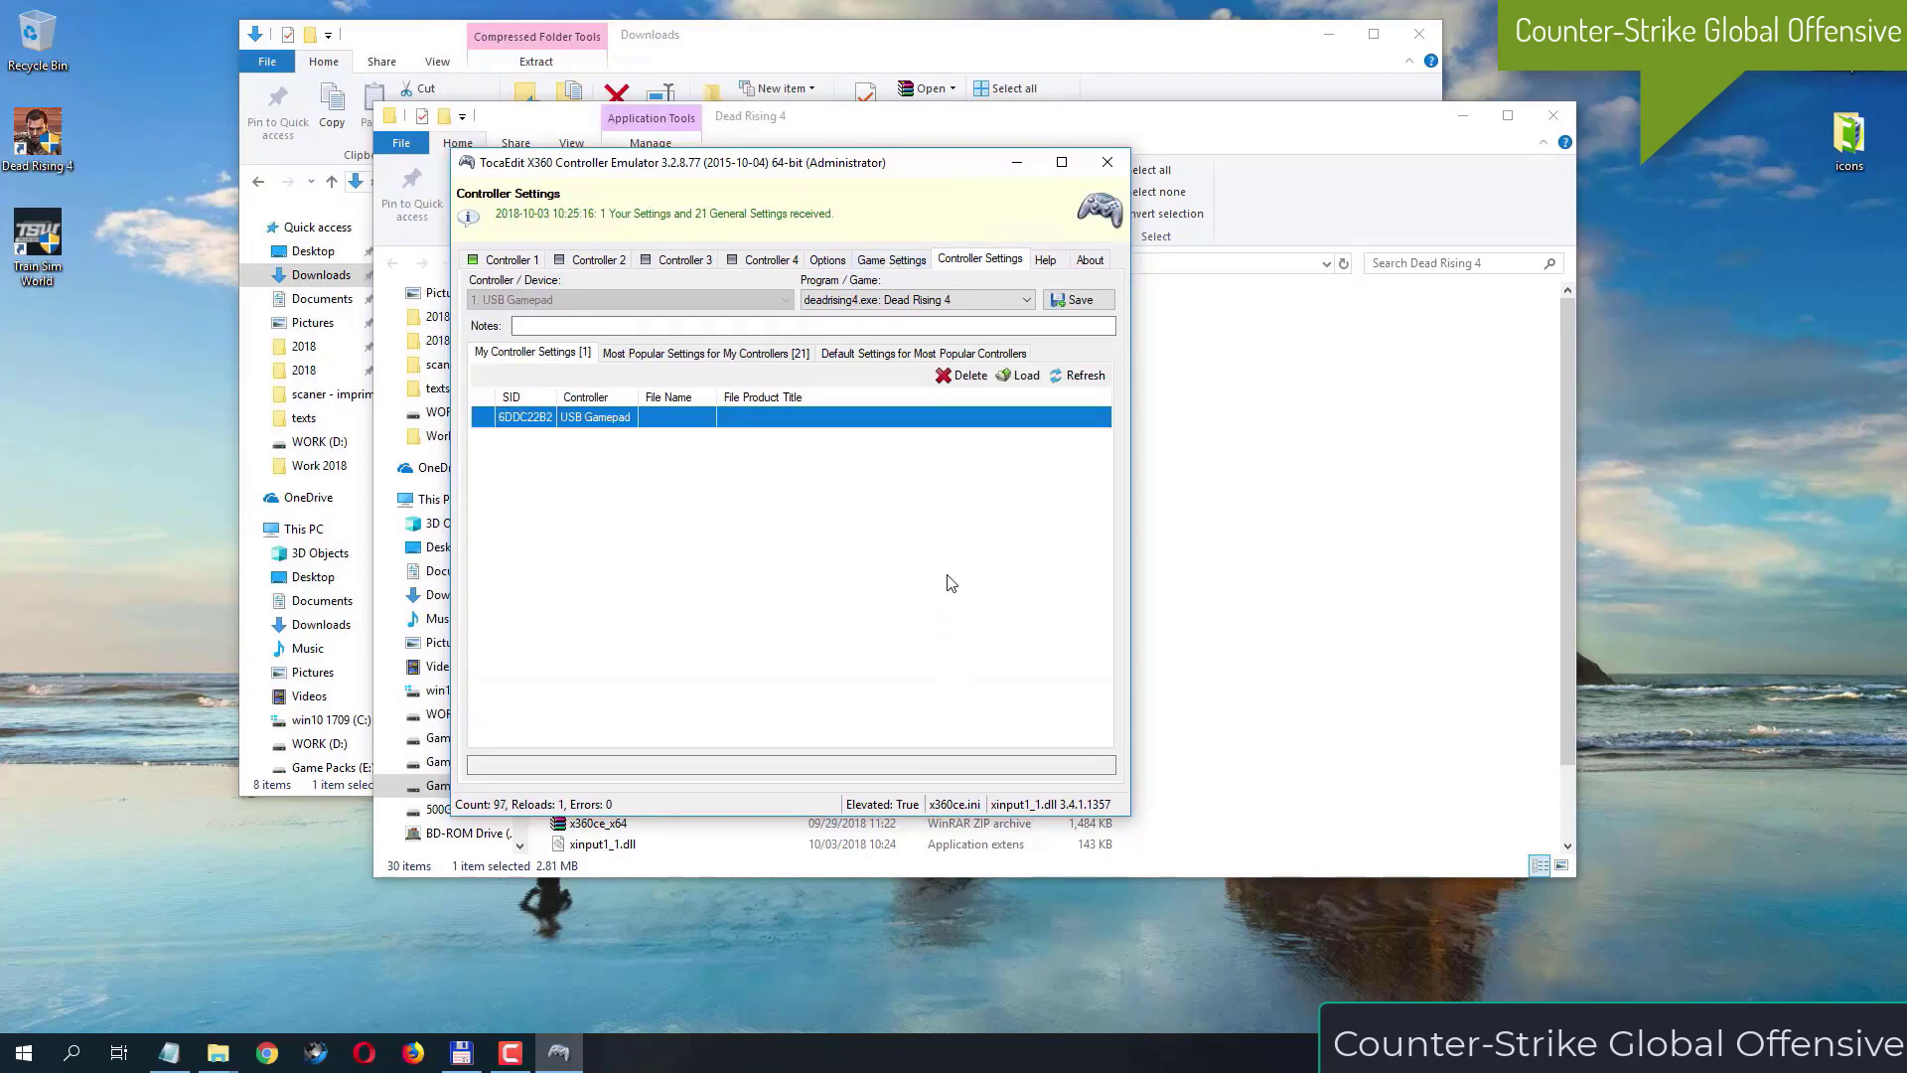
click(1033, 302)
click(1033, 301)
click(659, 358)
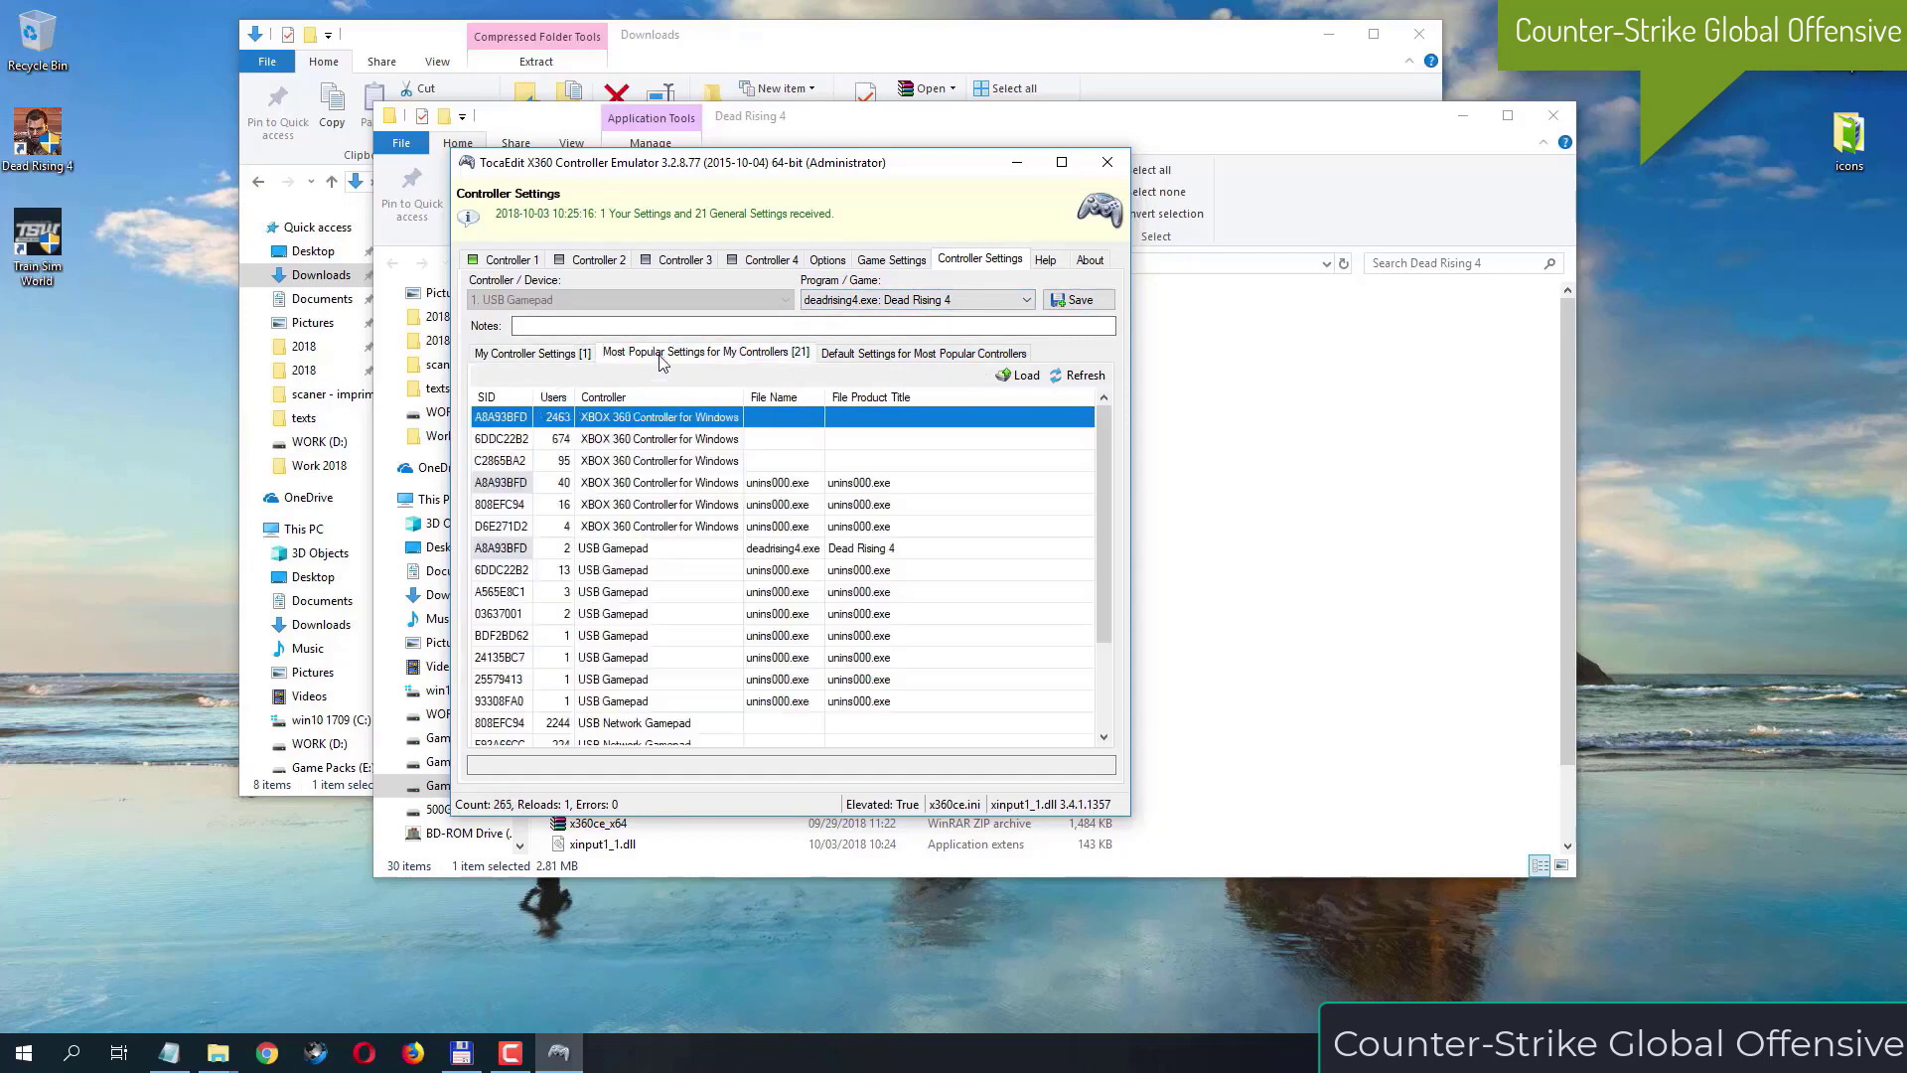
Load the most popular XBOX 360 Controller for Windows settings for the USB Gamepad and save them for deadrising4.exe.
click(887, 353)
click(692, 353)
click(1015, 378)
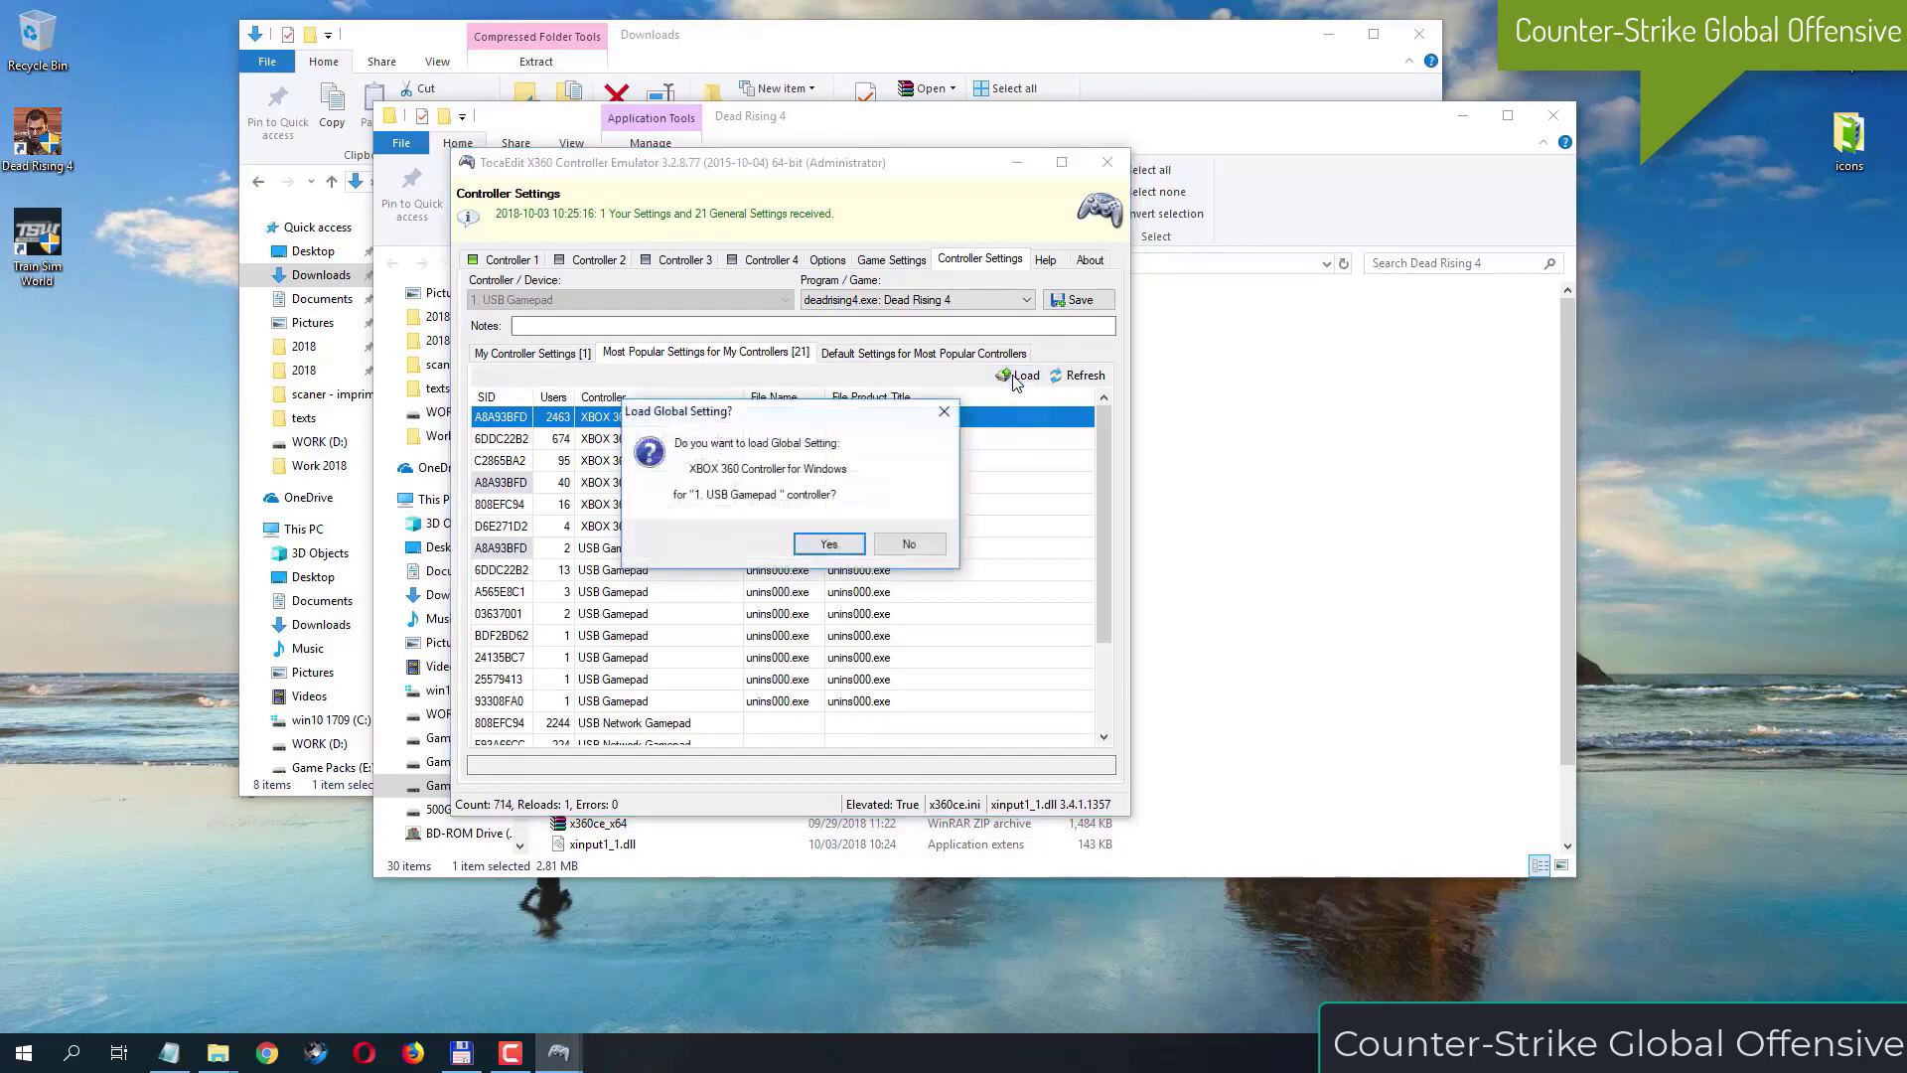
click(829, 546)
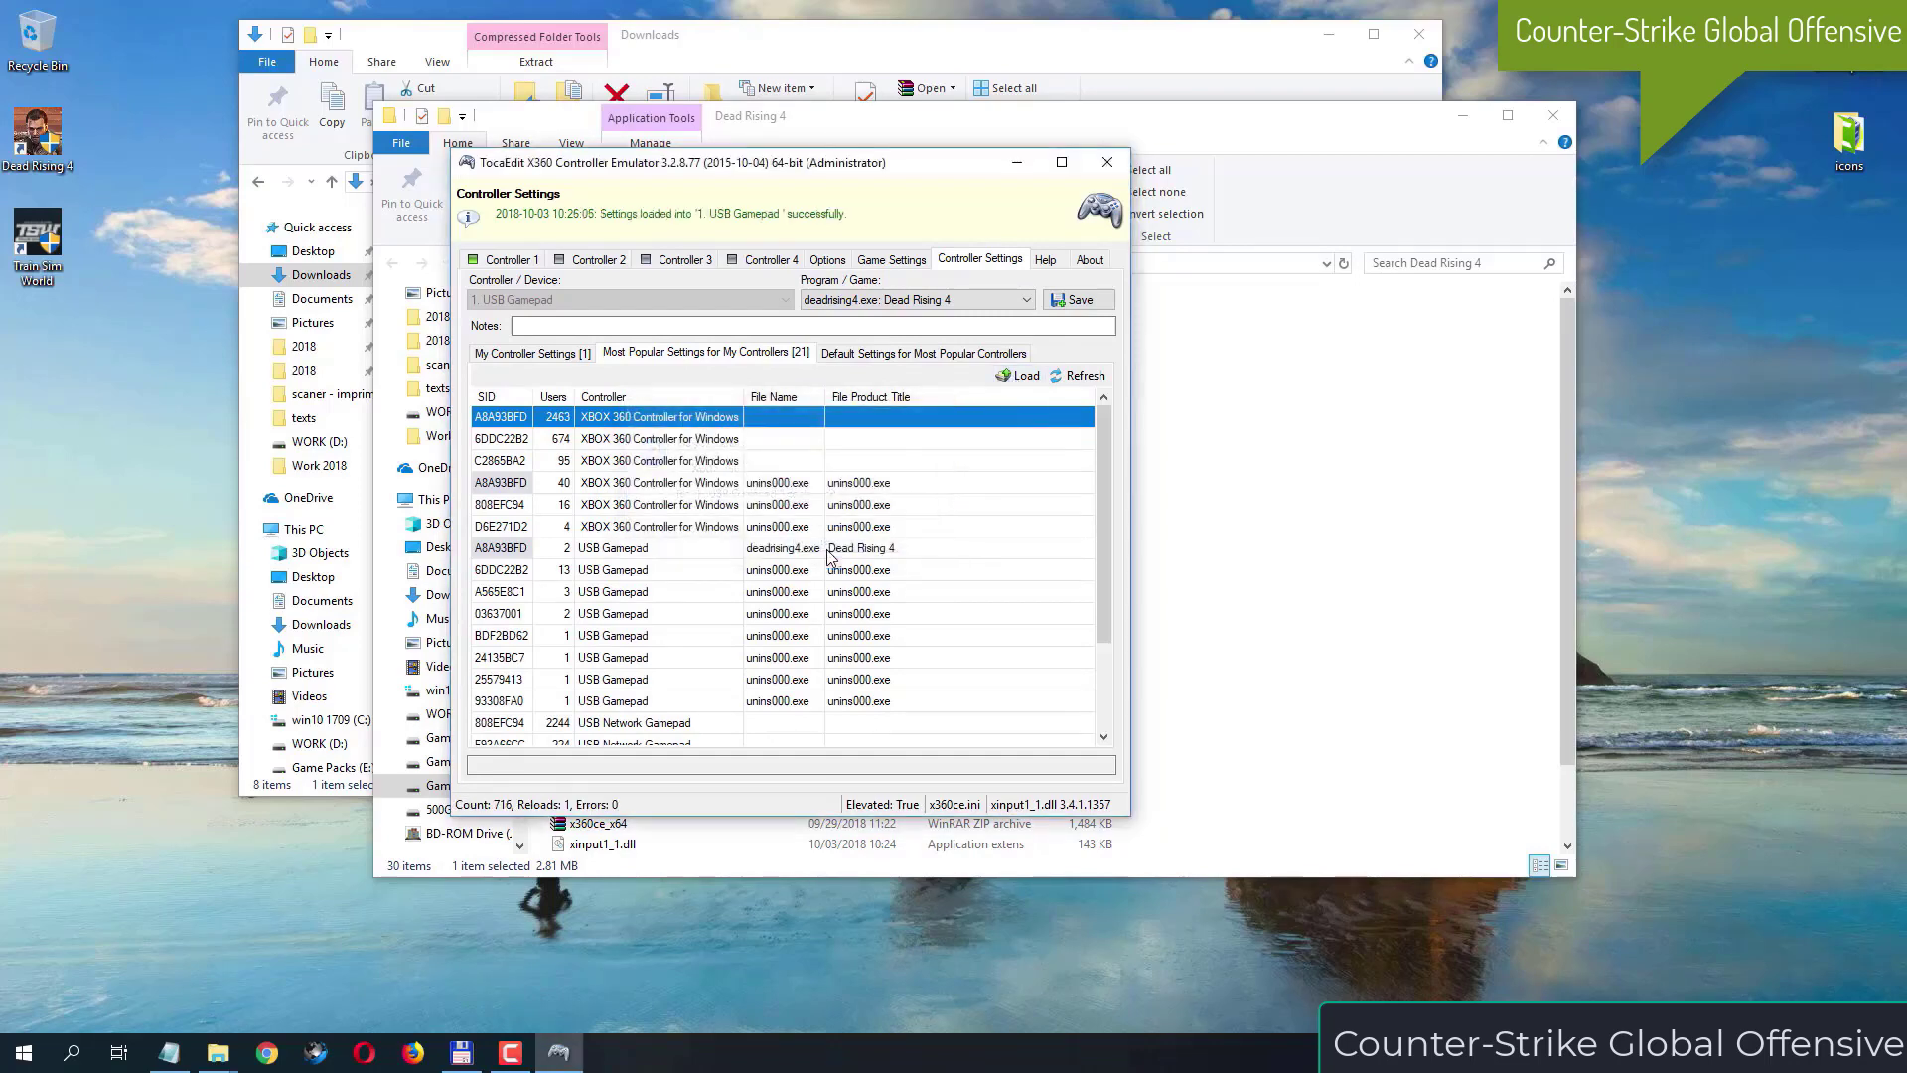
click(1080, 301)
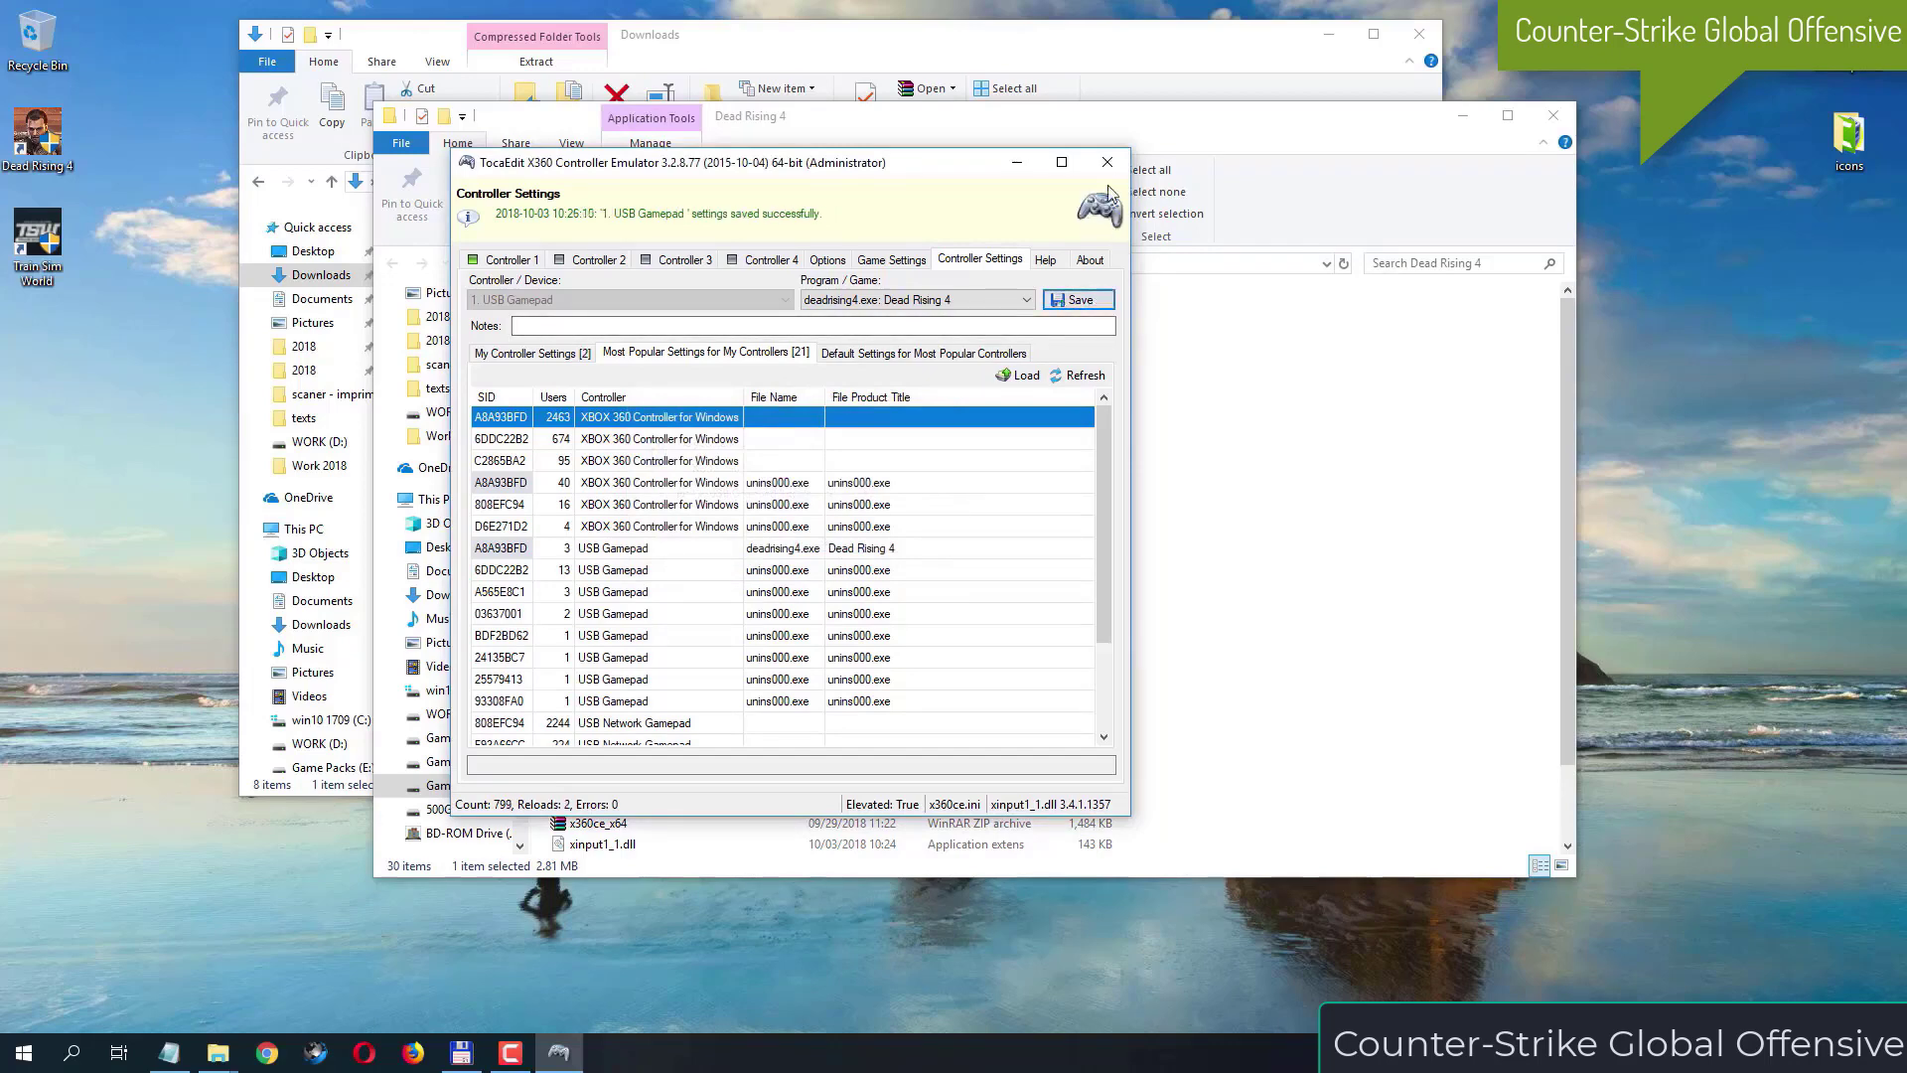
click(872, 261)
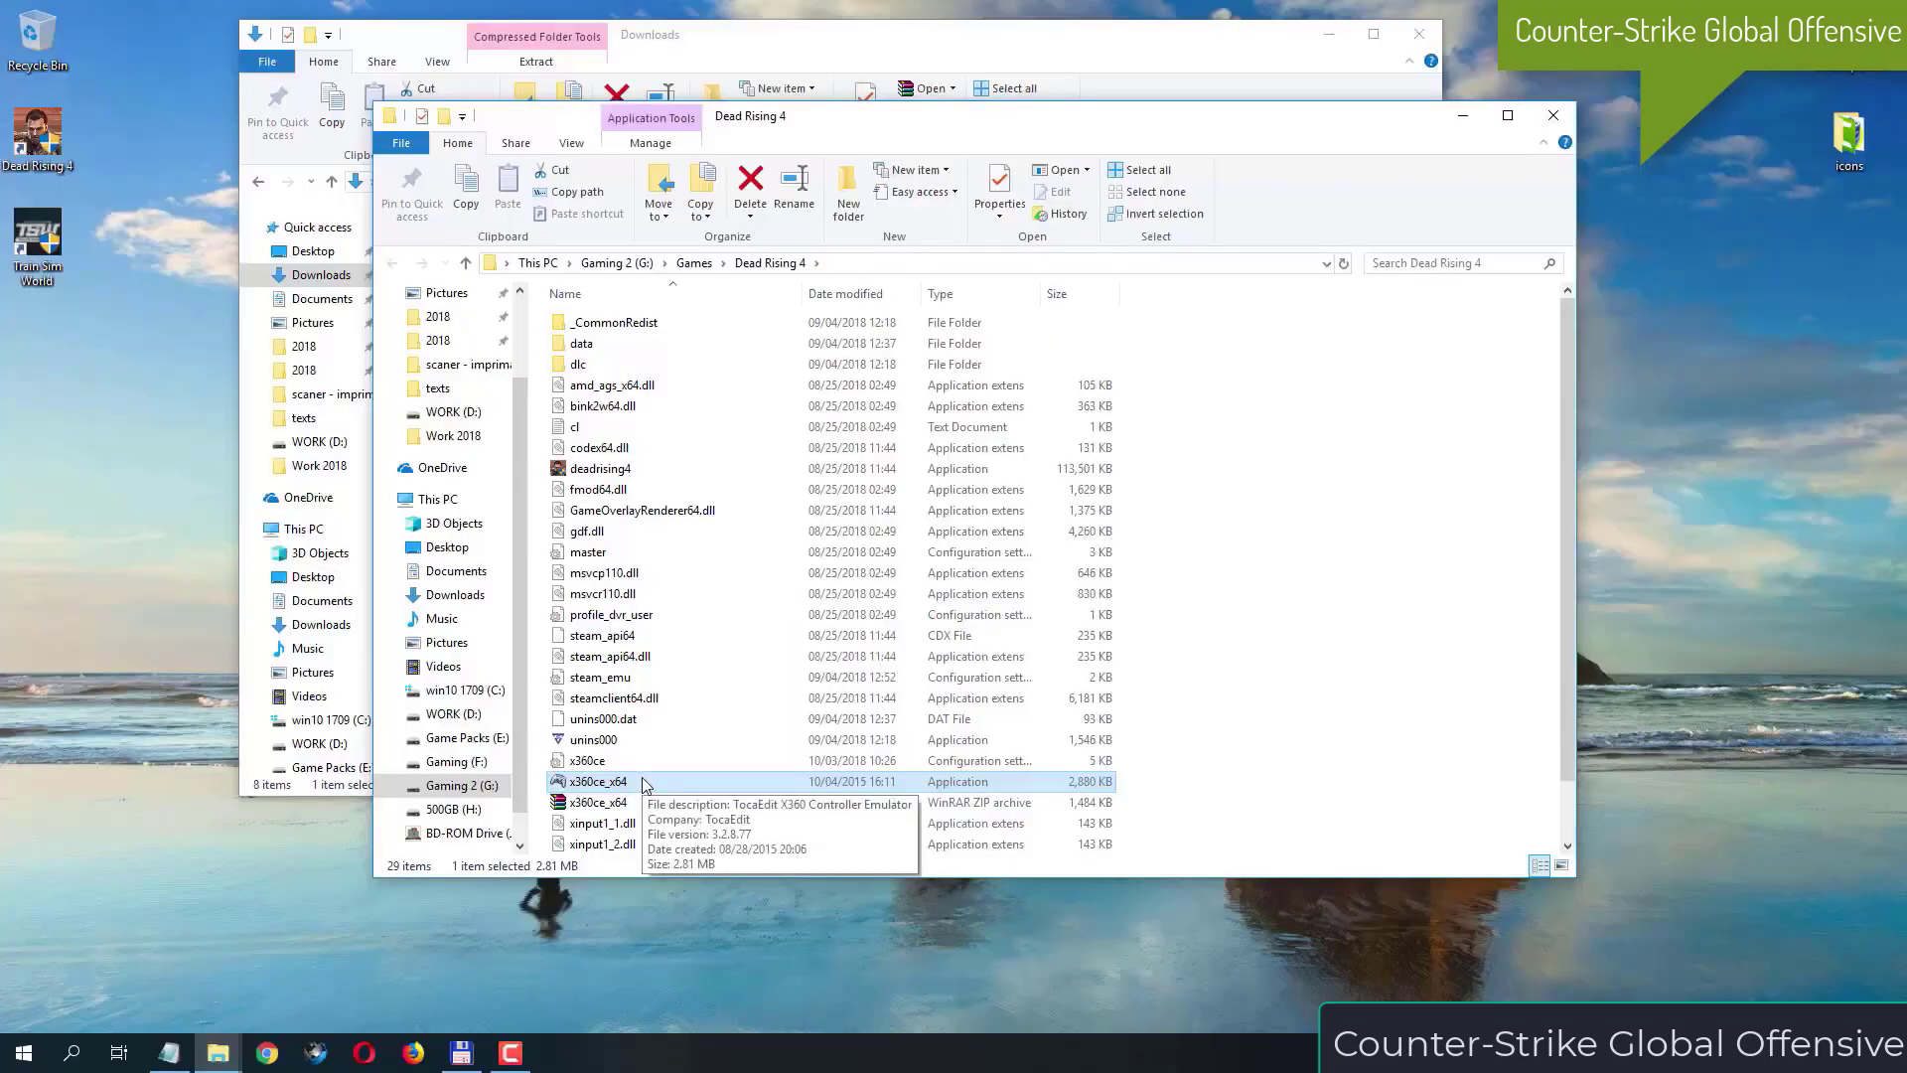
Run x360ce_x64 as administrator and set all XInput files and the DInput file to 32-bit only in the game settings.
right_click(642, 785)
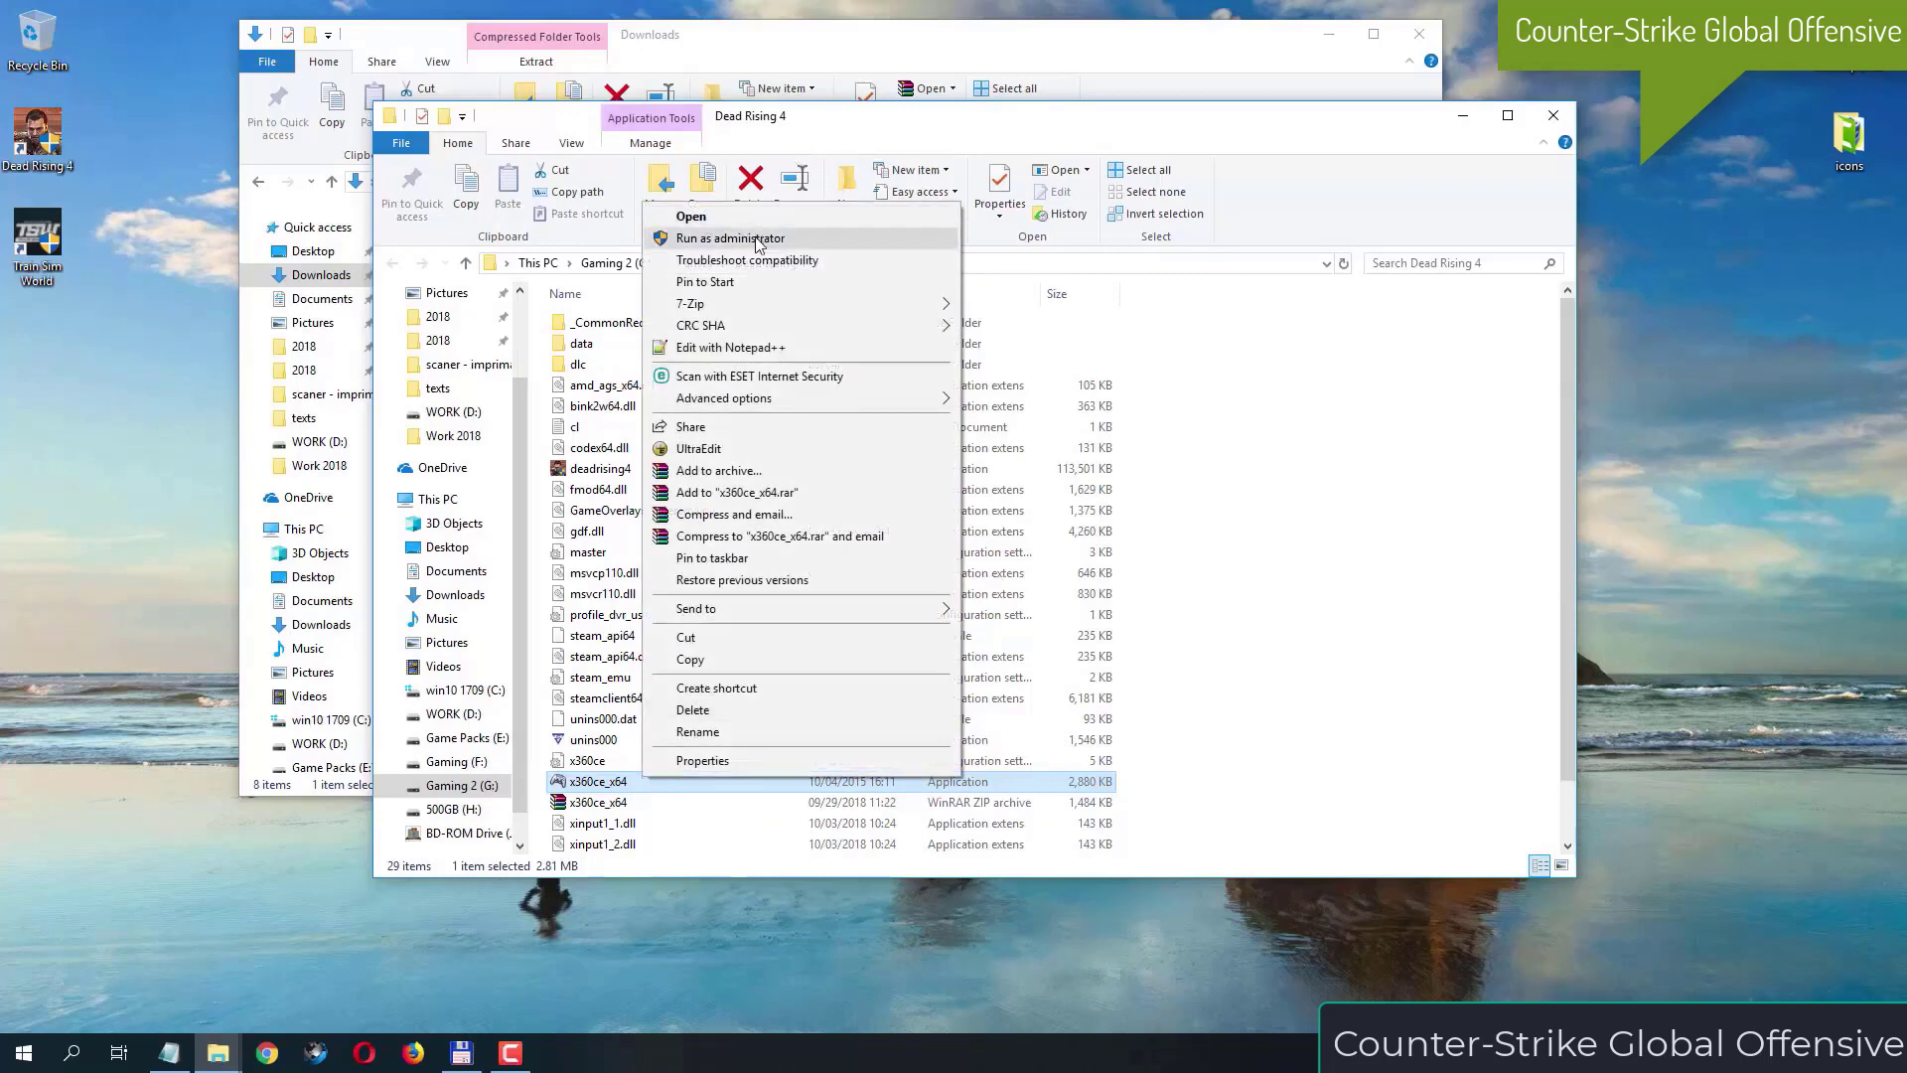
click(756, 239)
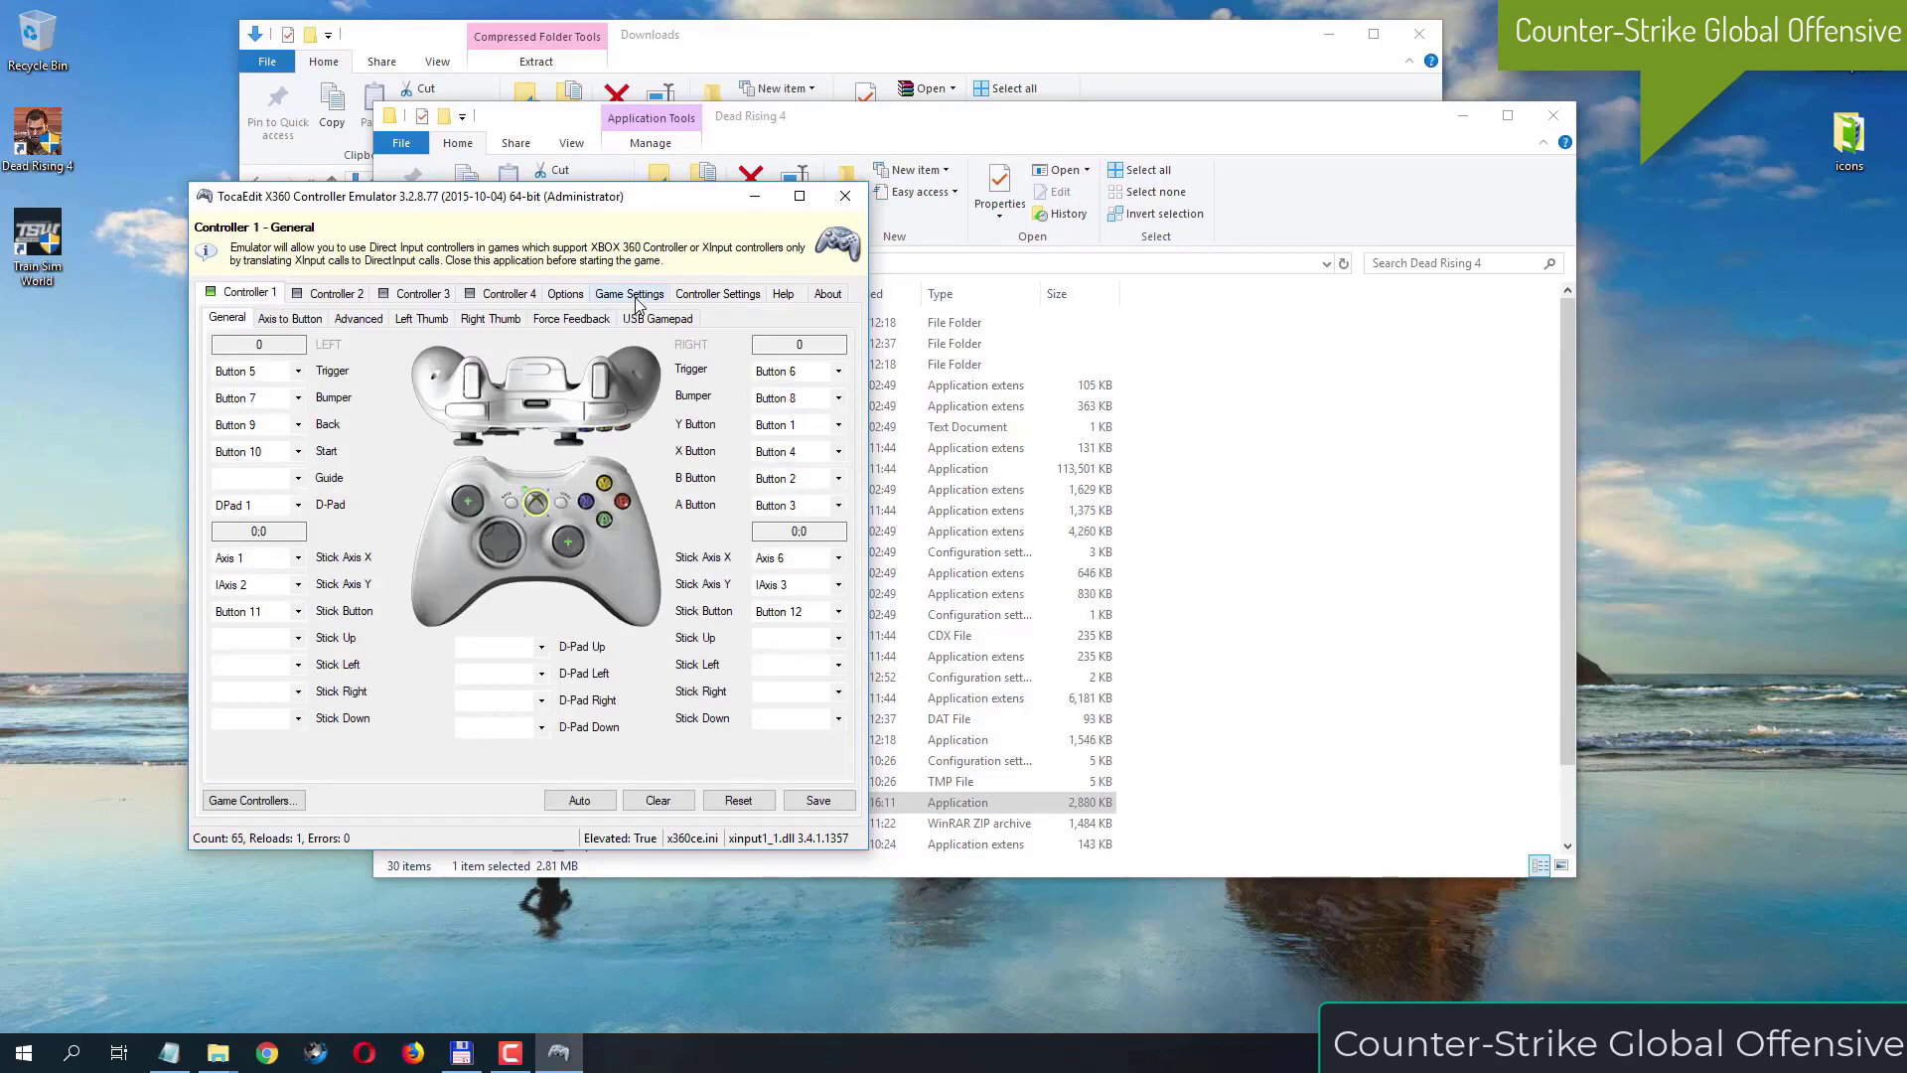
click(637, 298)
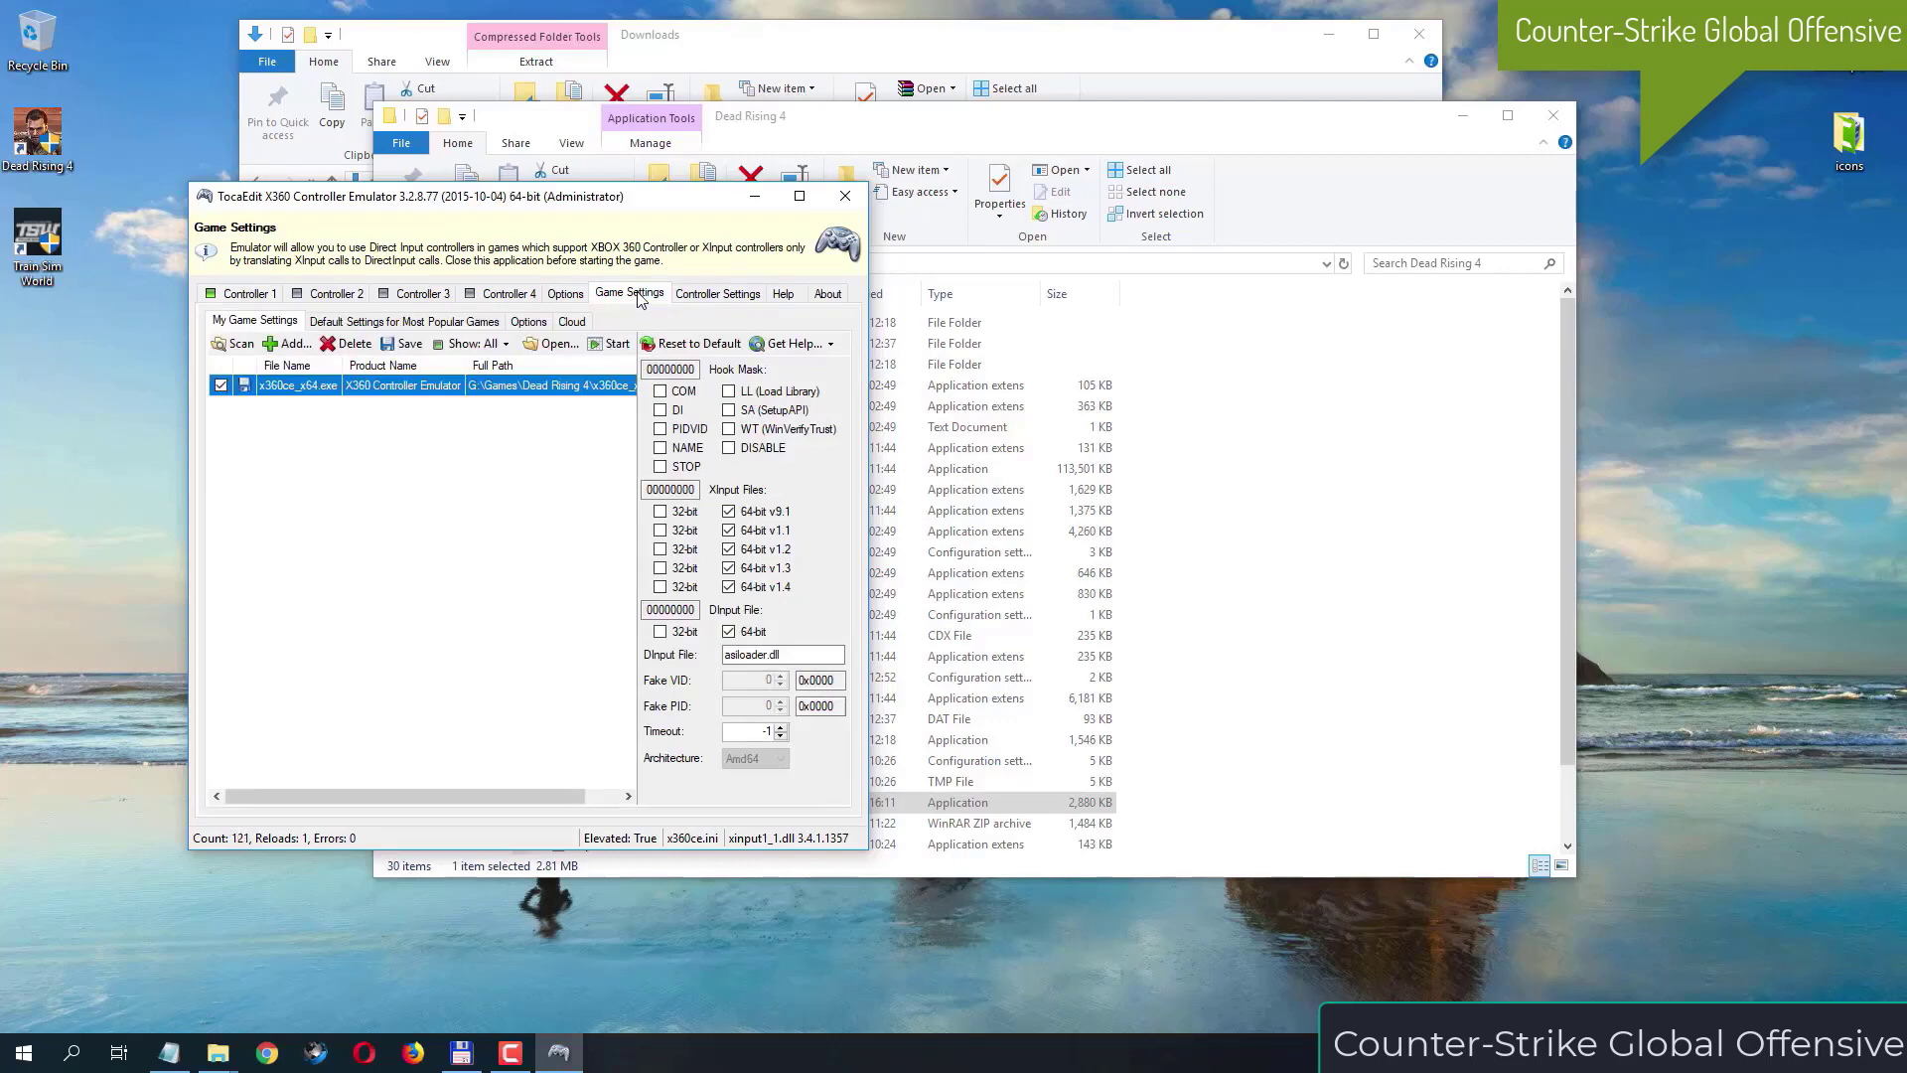
click(728, 511)
click(660, 510)
click(659, 529)
click(659, 549)
click(659, 568)
click(659, 586)
click(660, 633)
Enable the COM, DI, PIDVID, NAME, LL, SA and WT hook masks, then save the game settings and close the emulator.
click(682, 392)
click(681, 411)
click(685, 430)
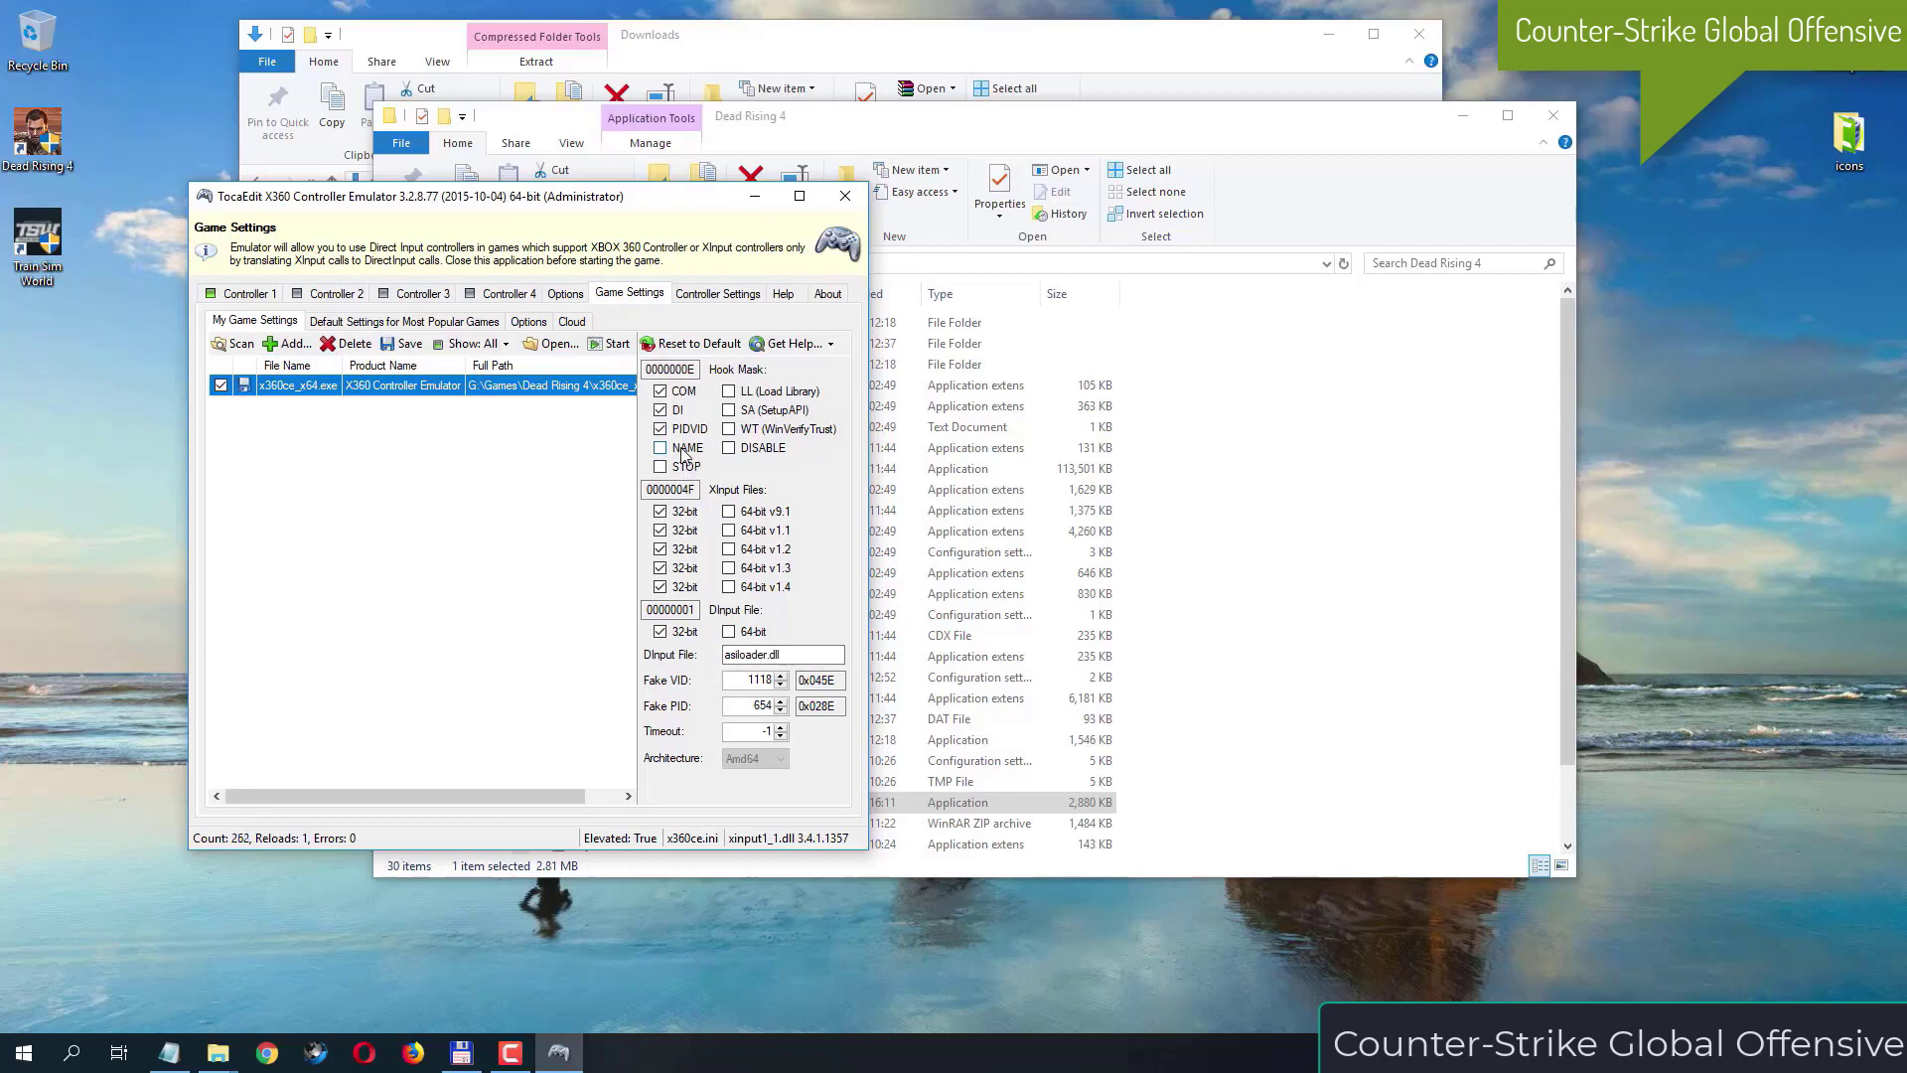
click(683, 450)
click(771, 392)
click(816, 429)
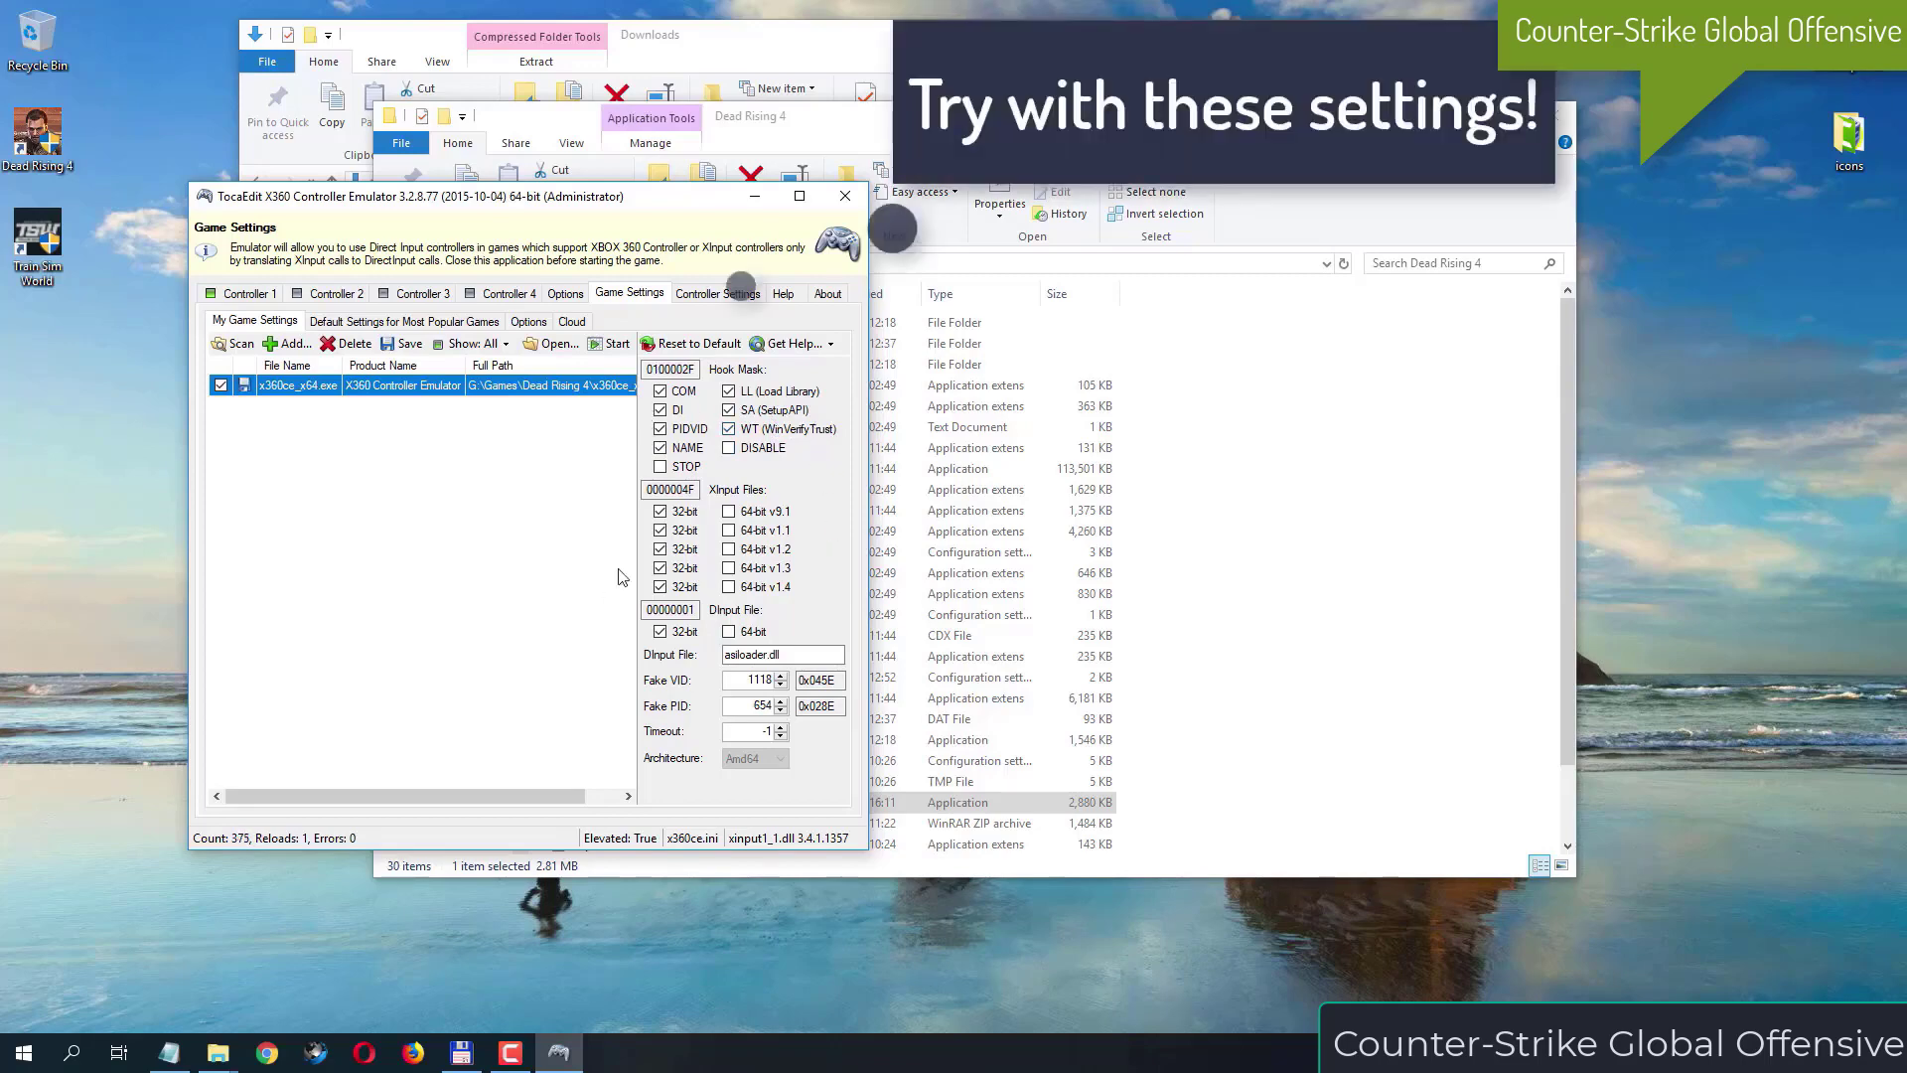
click(402, 346)
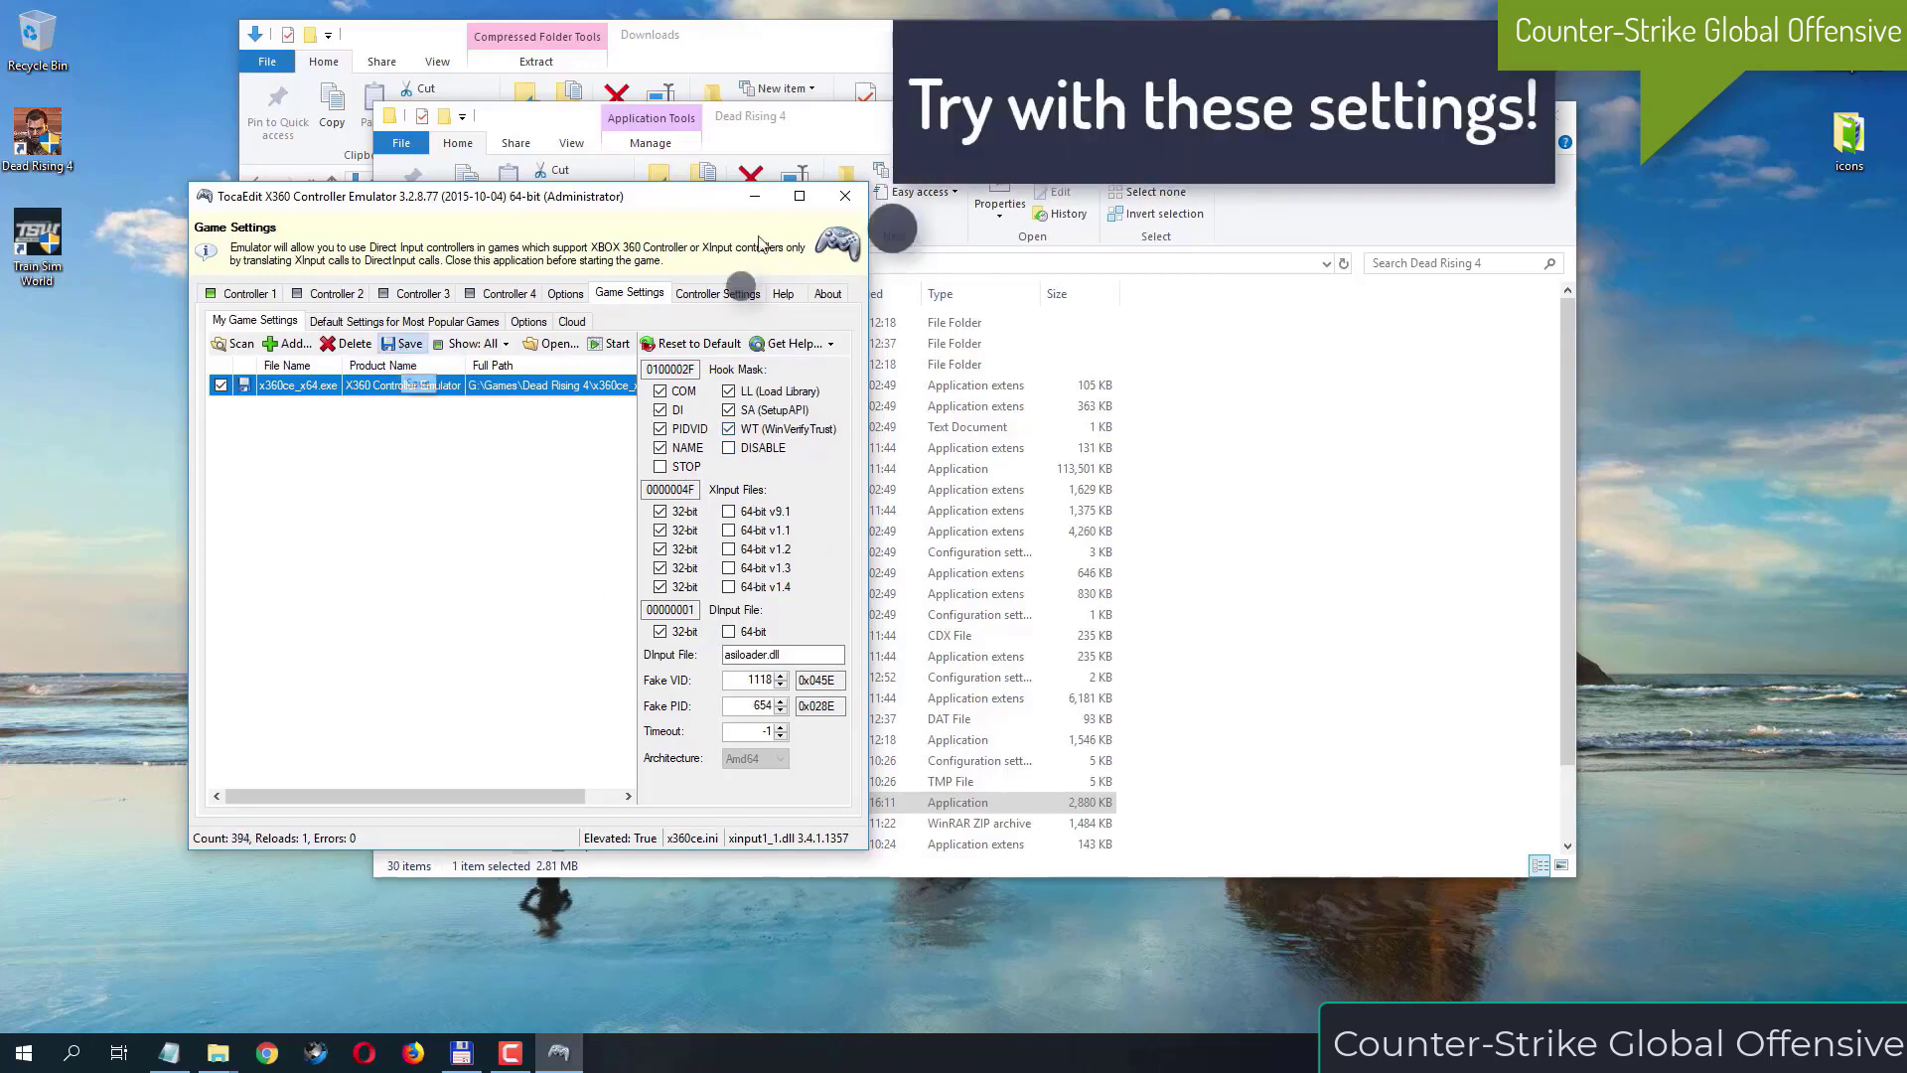
click(845, 197)
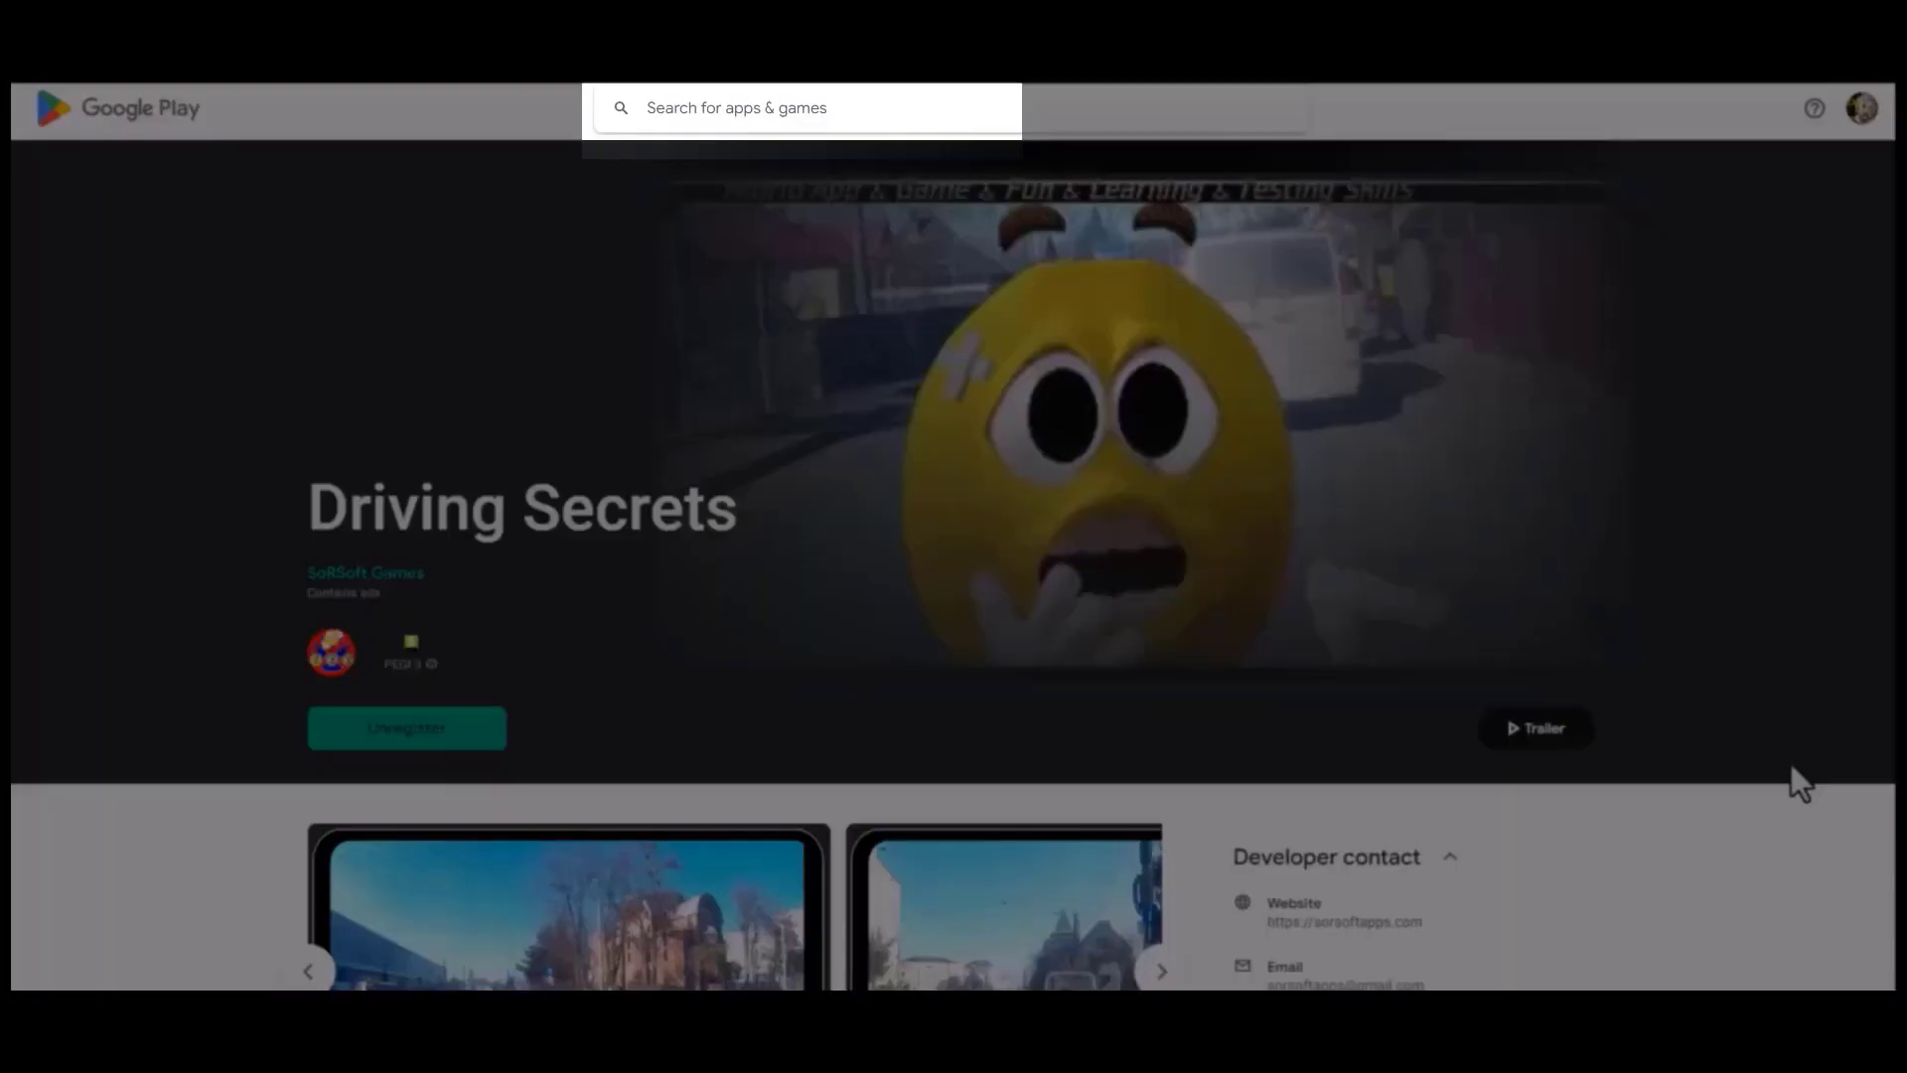
Switch to Google Play and enter "Dri" as the app search text.
text(Dri)
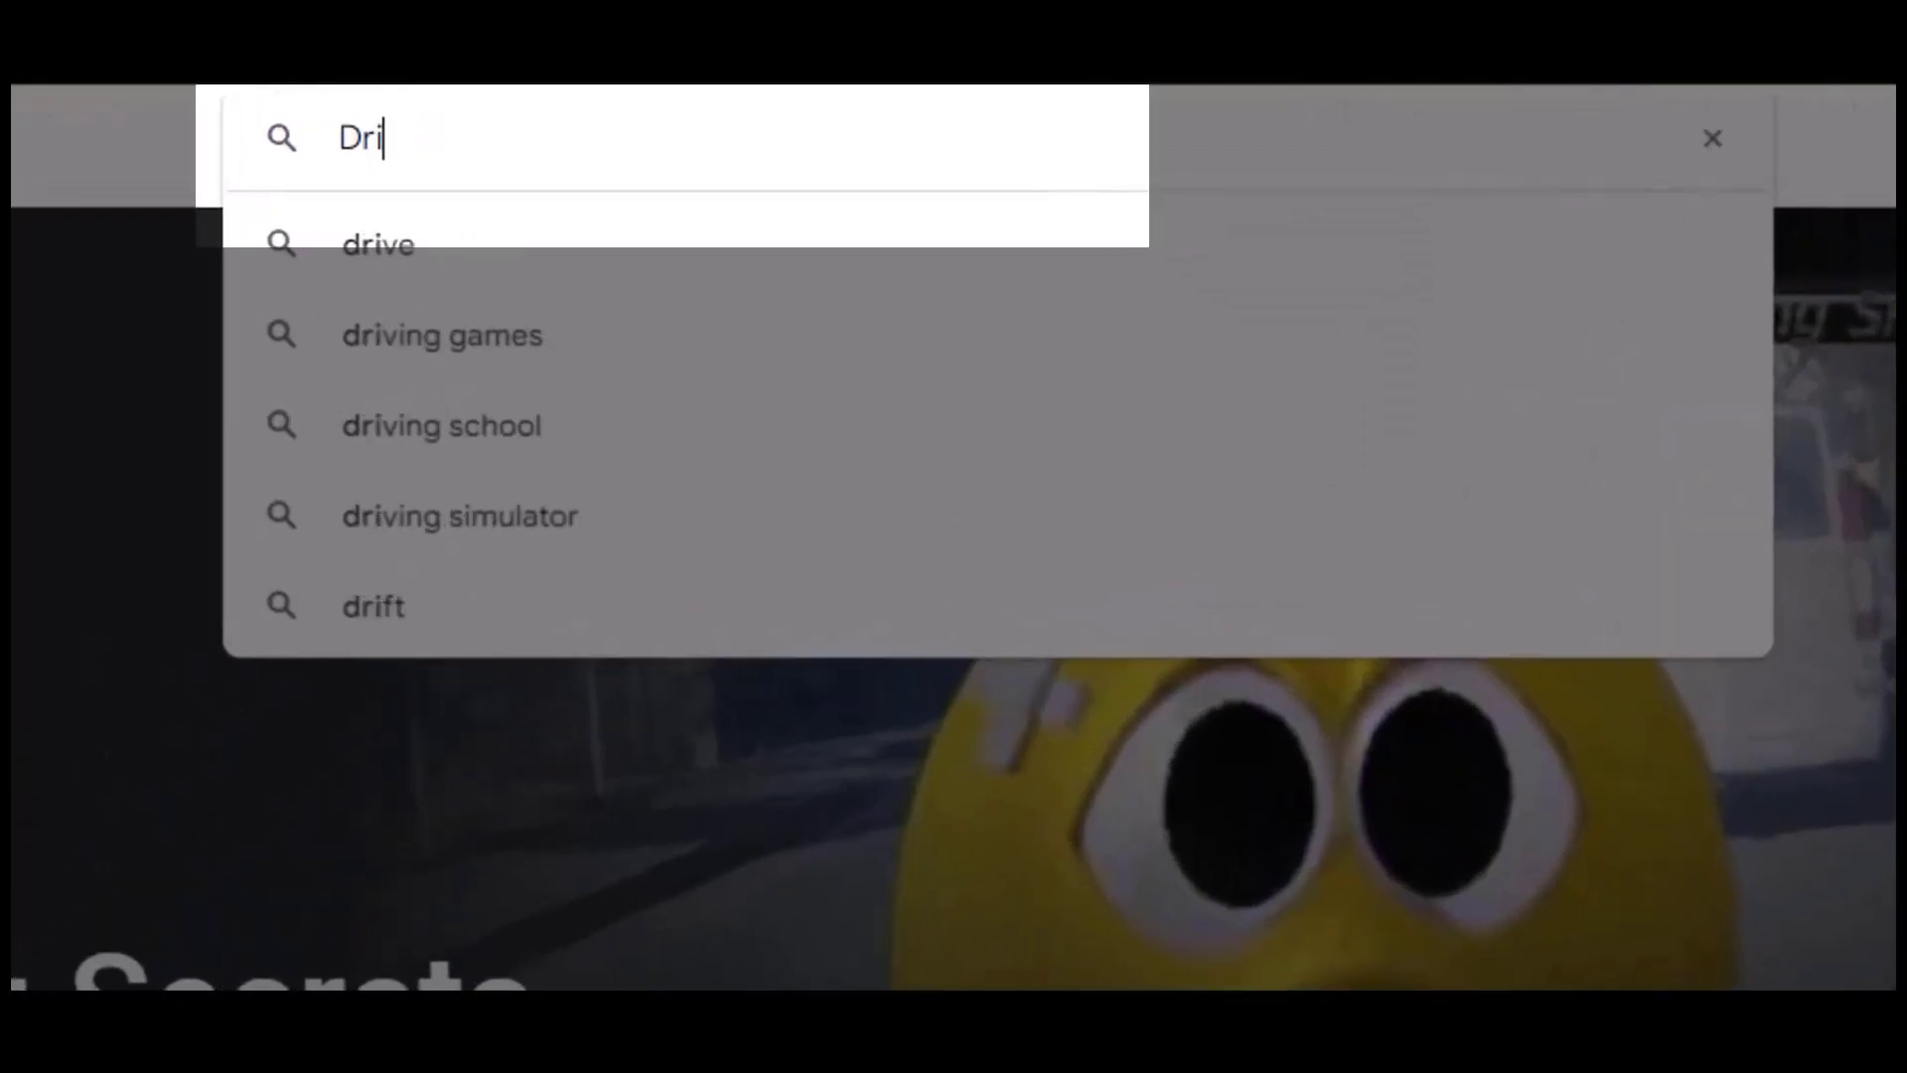